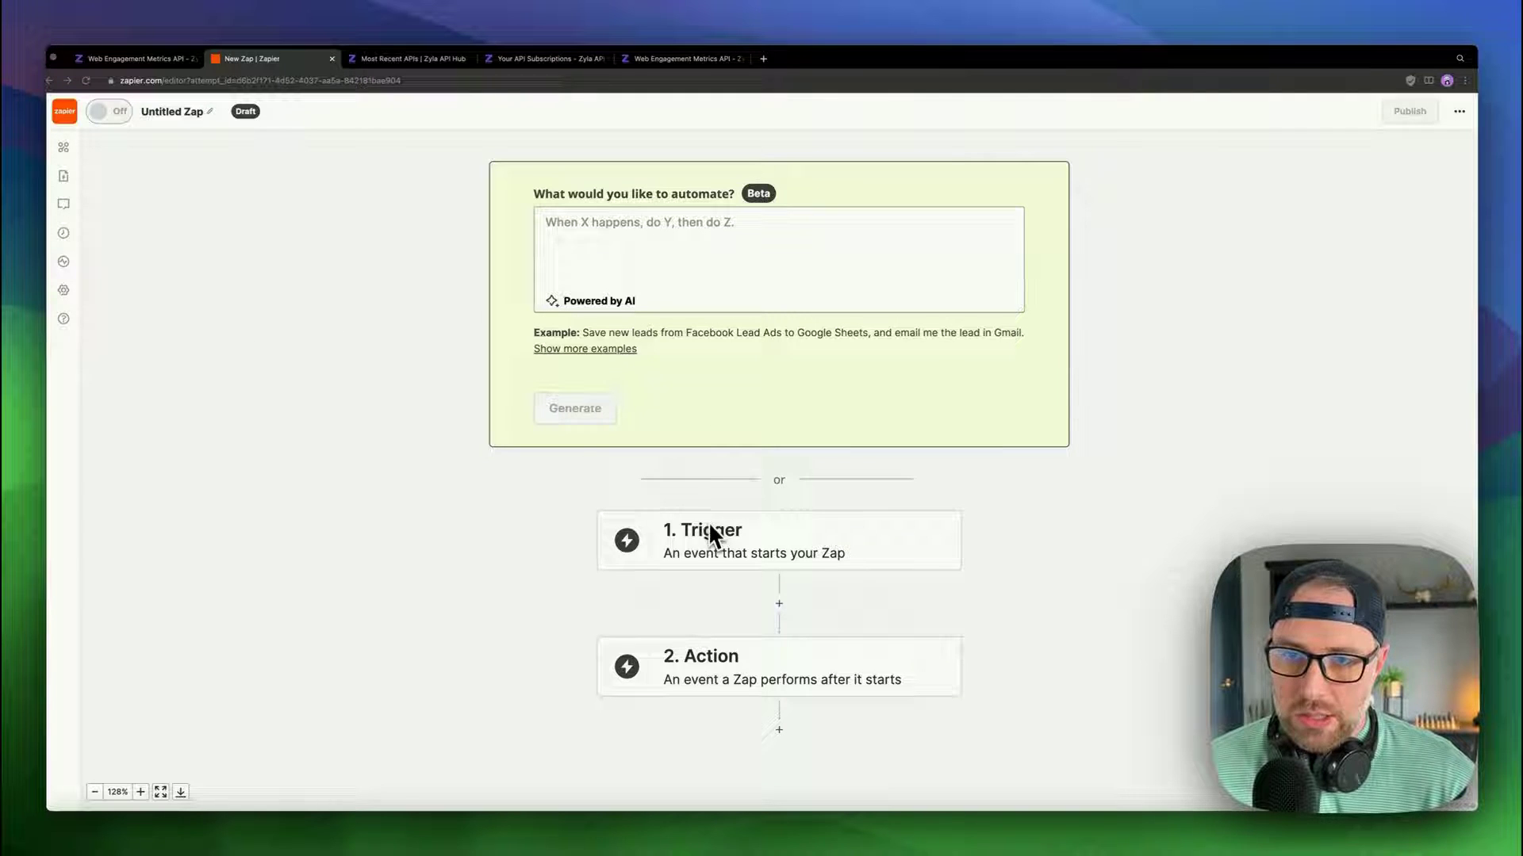
In Zyla Labs, browse the Weather and News API categories, ending on Travel
left_click(408, 59)
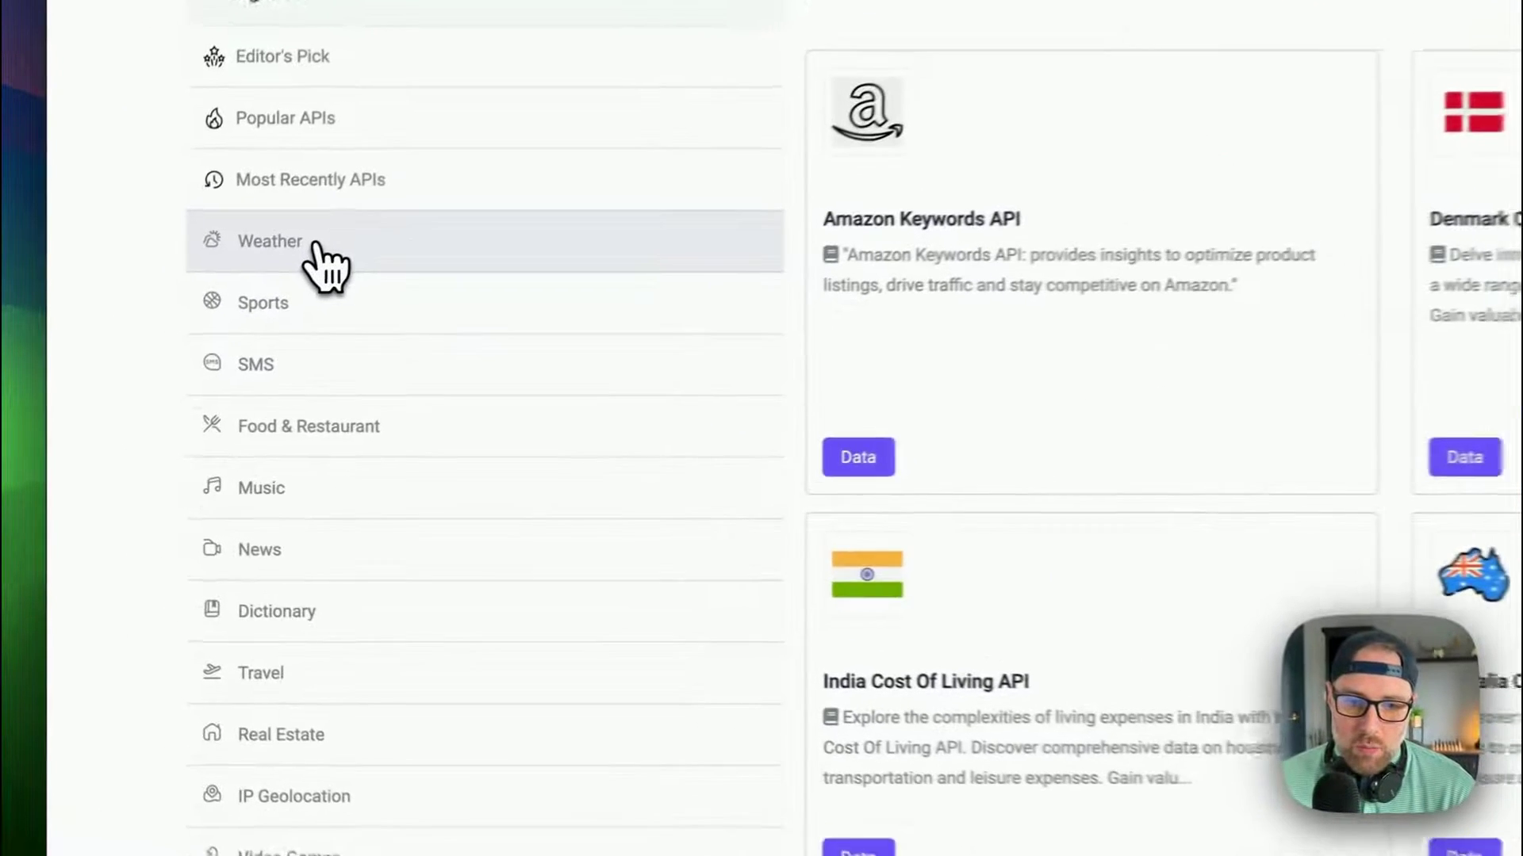
left_click(317, 246)
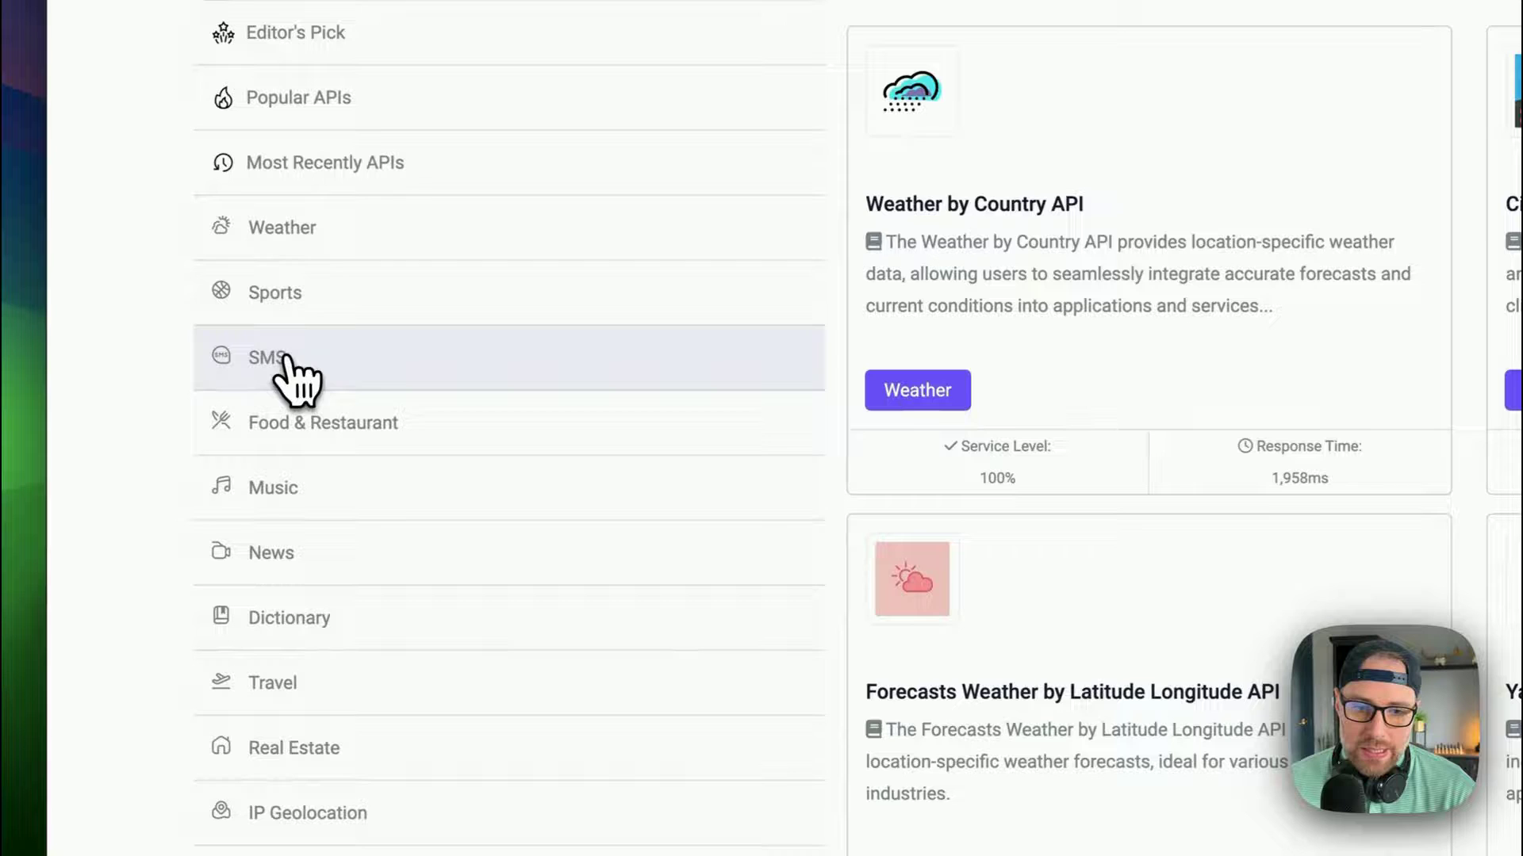
left_click(322, 555)
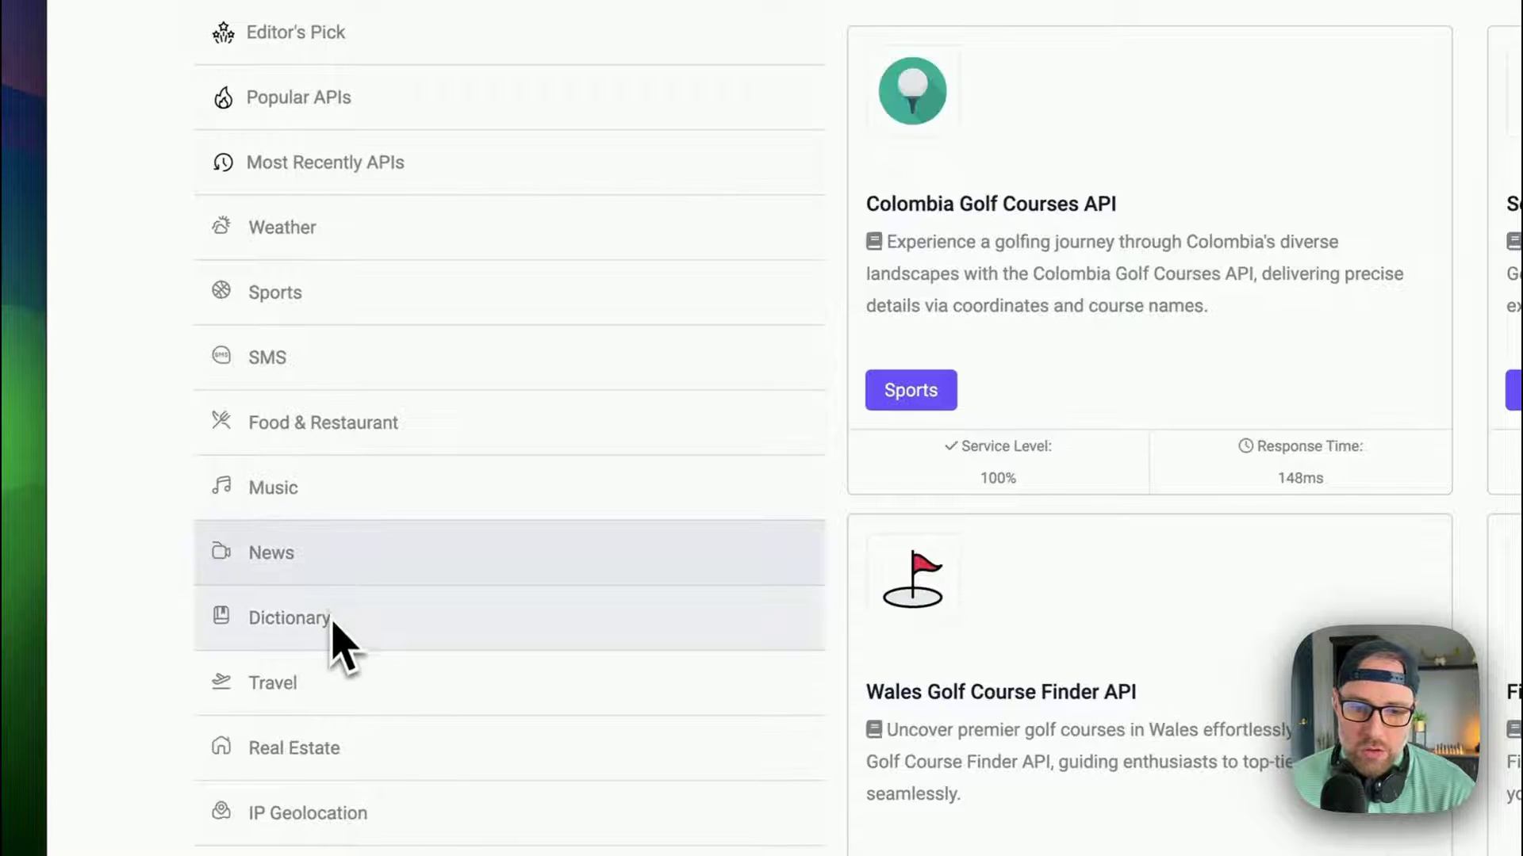
left_click(412, 683)
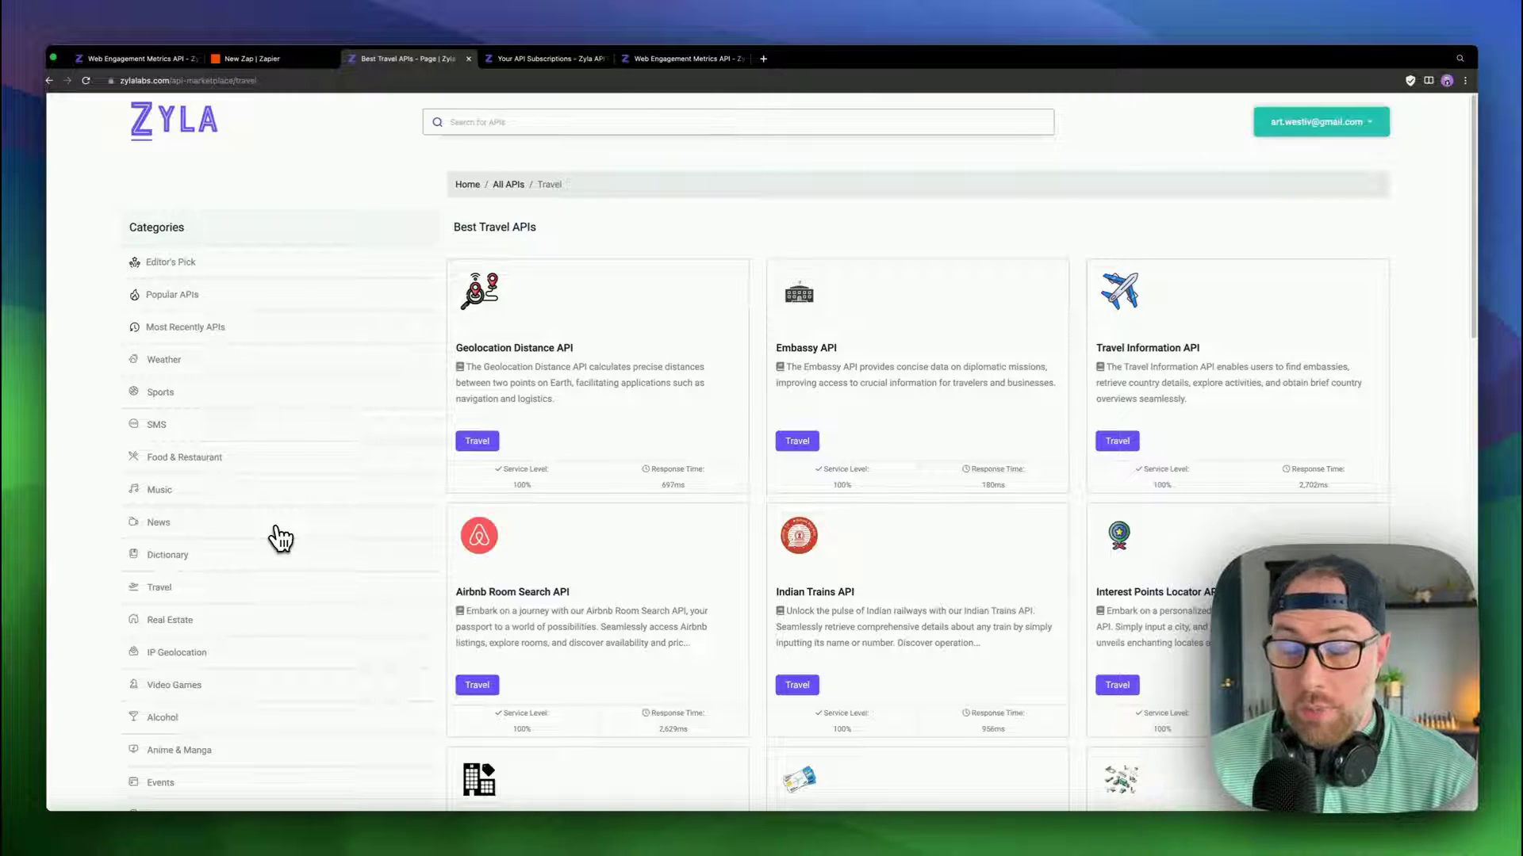
Run a Web Engagement Metrics API test request for the domain cnn.com
left_click(673, 59)
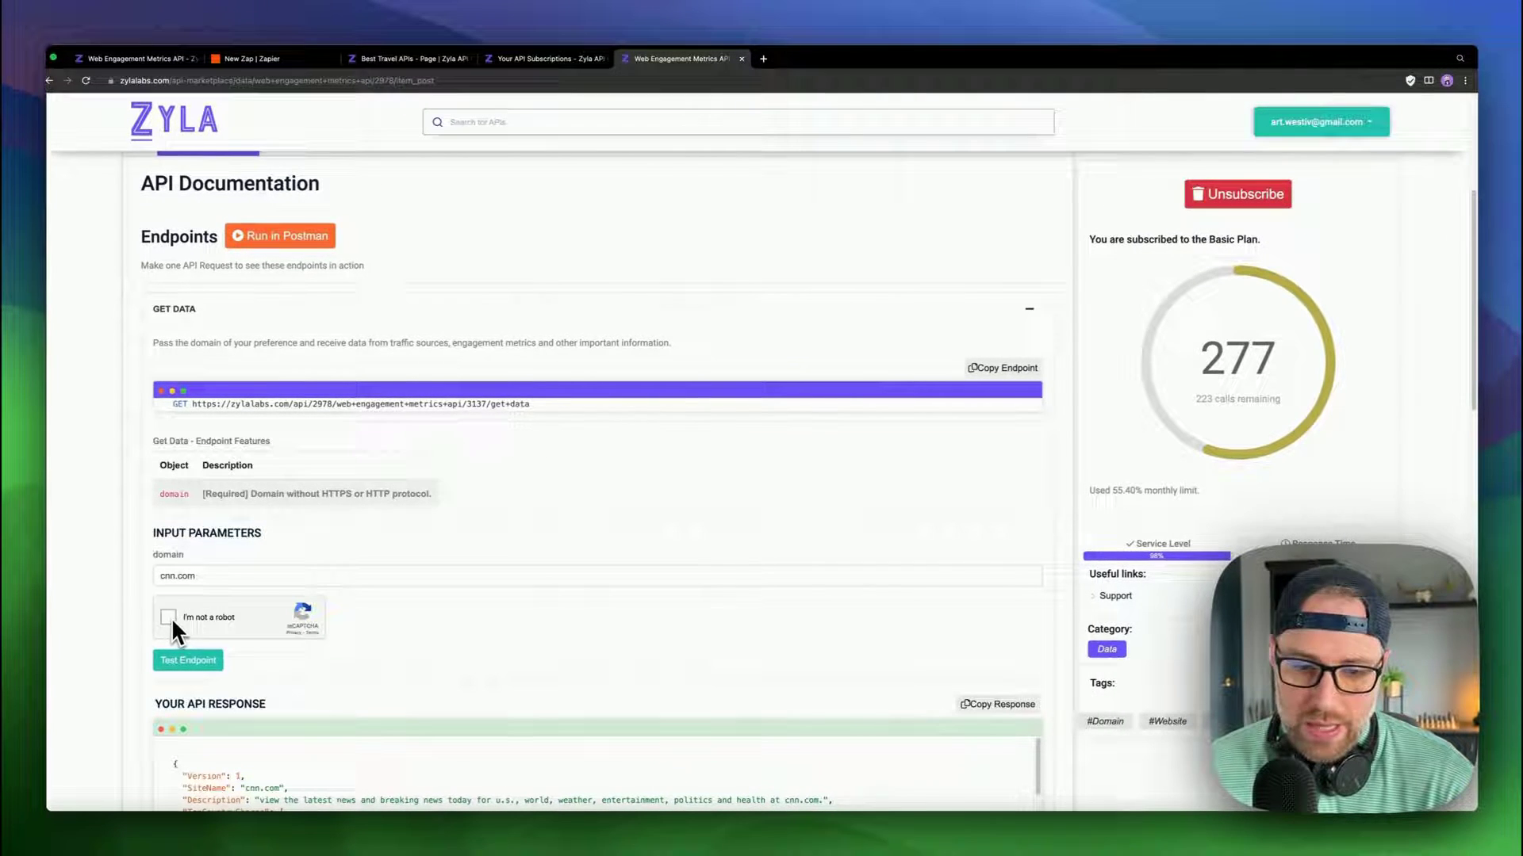
scroll(284, 479, "down", 3)
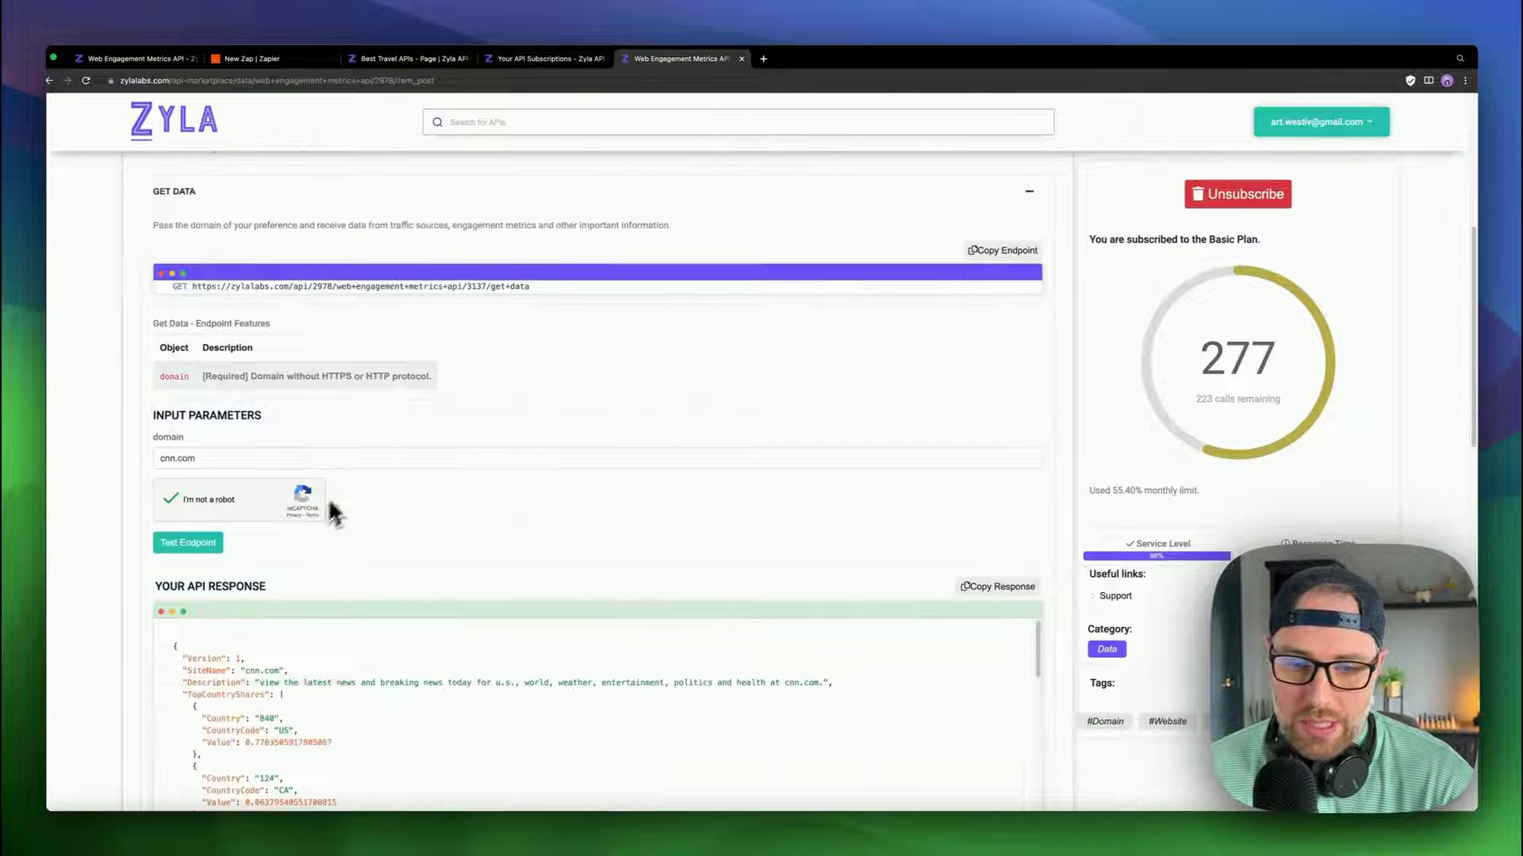
left_click(194, 542)
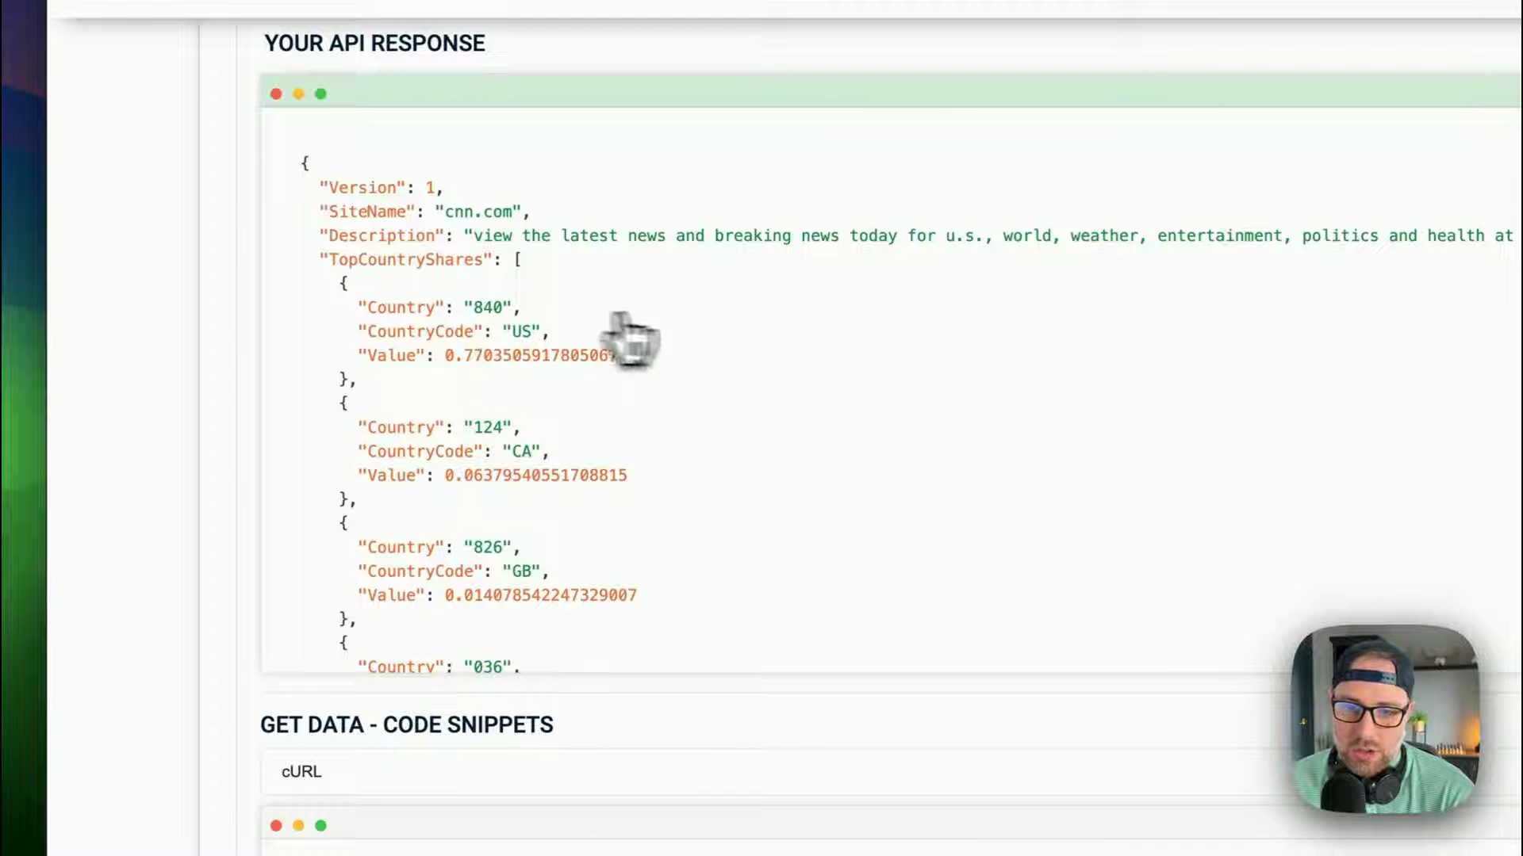
Review the cnn.com JSON response, then copy the GET DATA endpoint URL
scroll(634, 349, "down", 1)
scroll(611, 384, "down", 10)
scroll(548, 499, "down", 2)
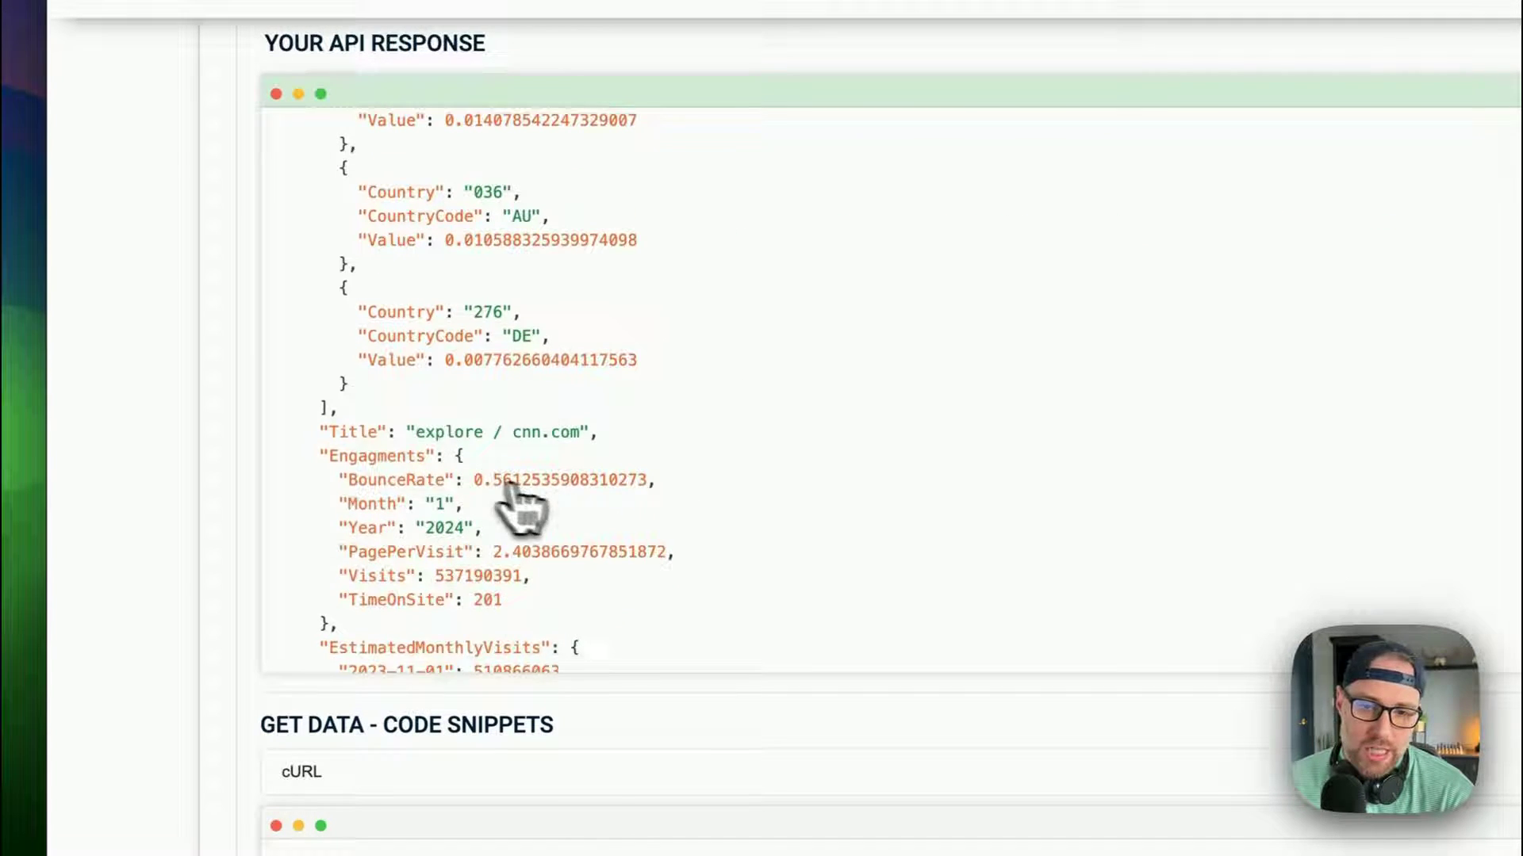
scroll(508, 515, "down", 3)
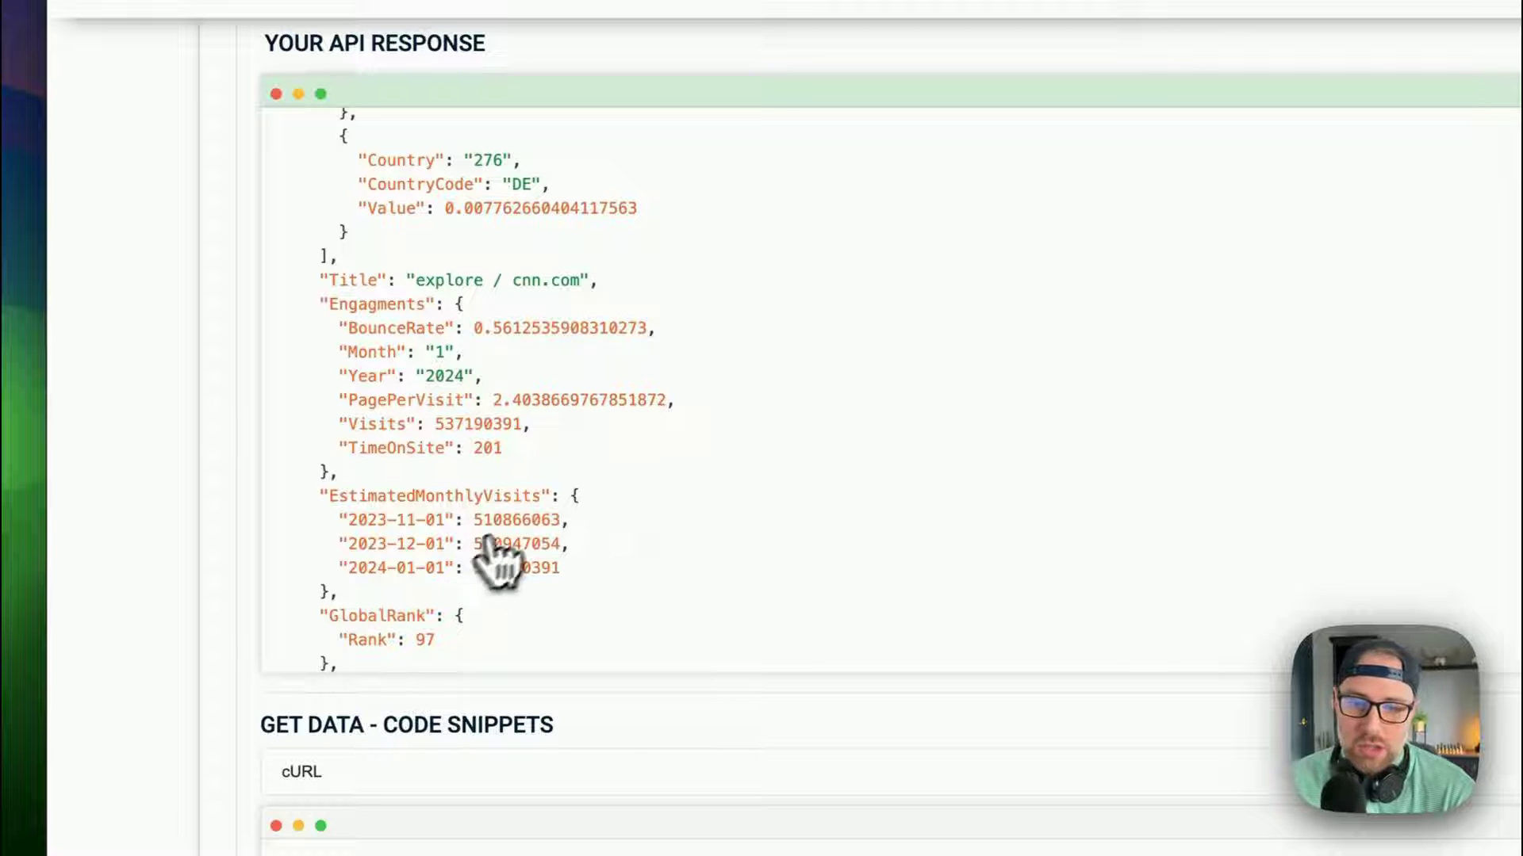
scroll(476, 524, "down", 2)
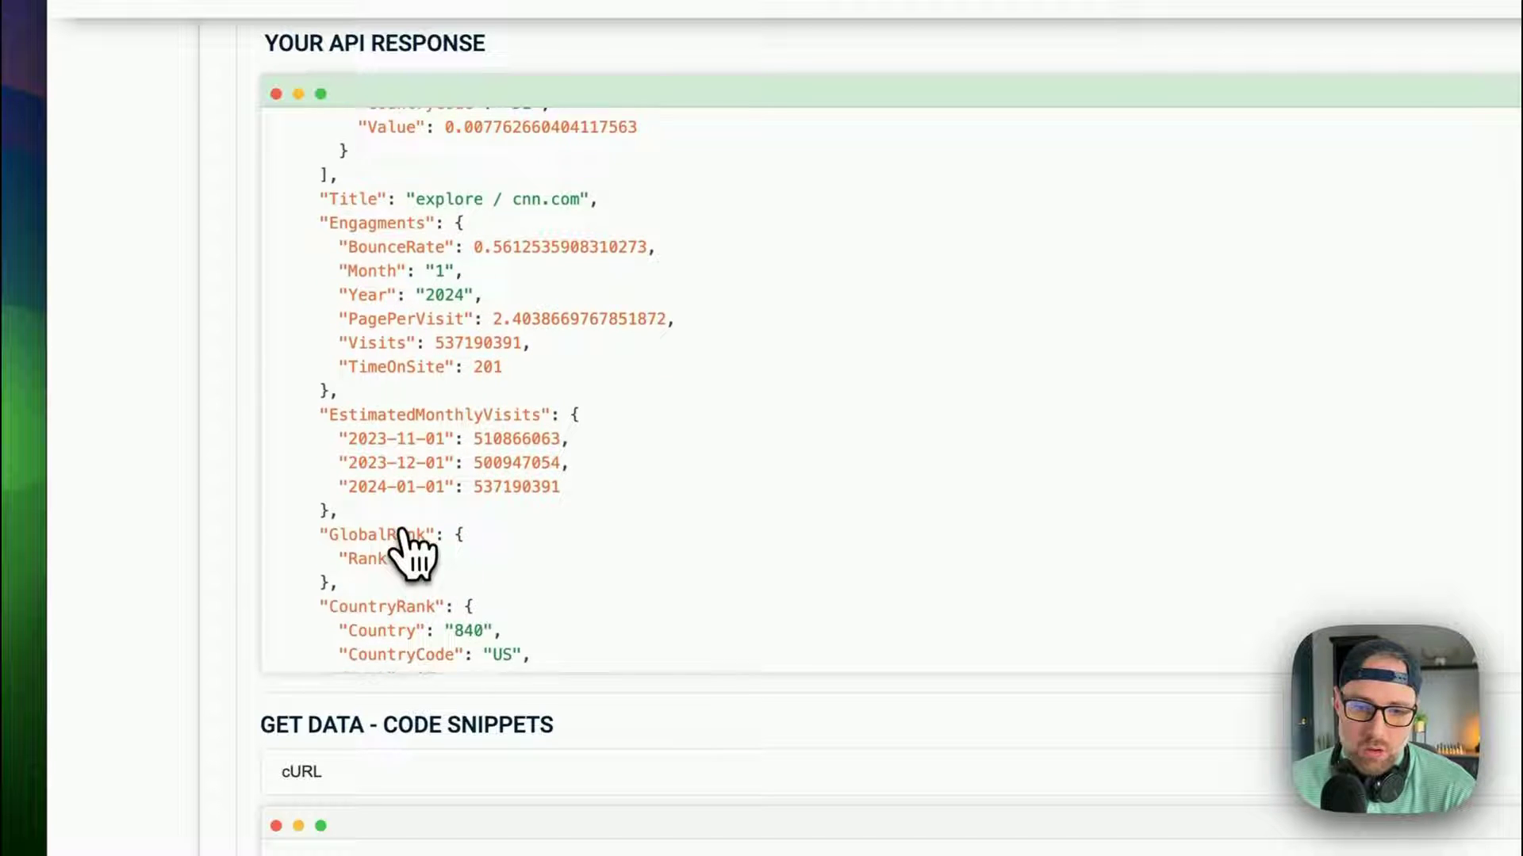
scroll(420, 556, "down", 2)
scroll(428, 547, "down", 4)
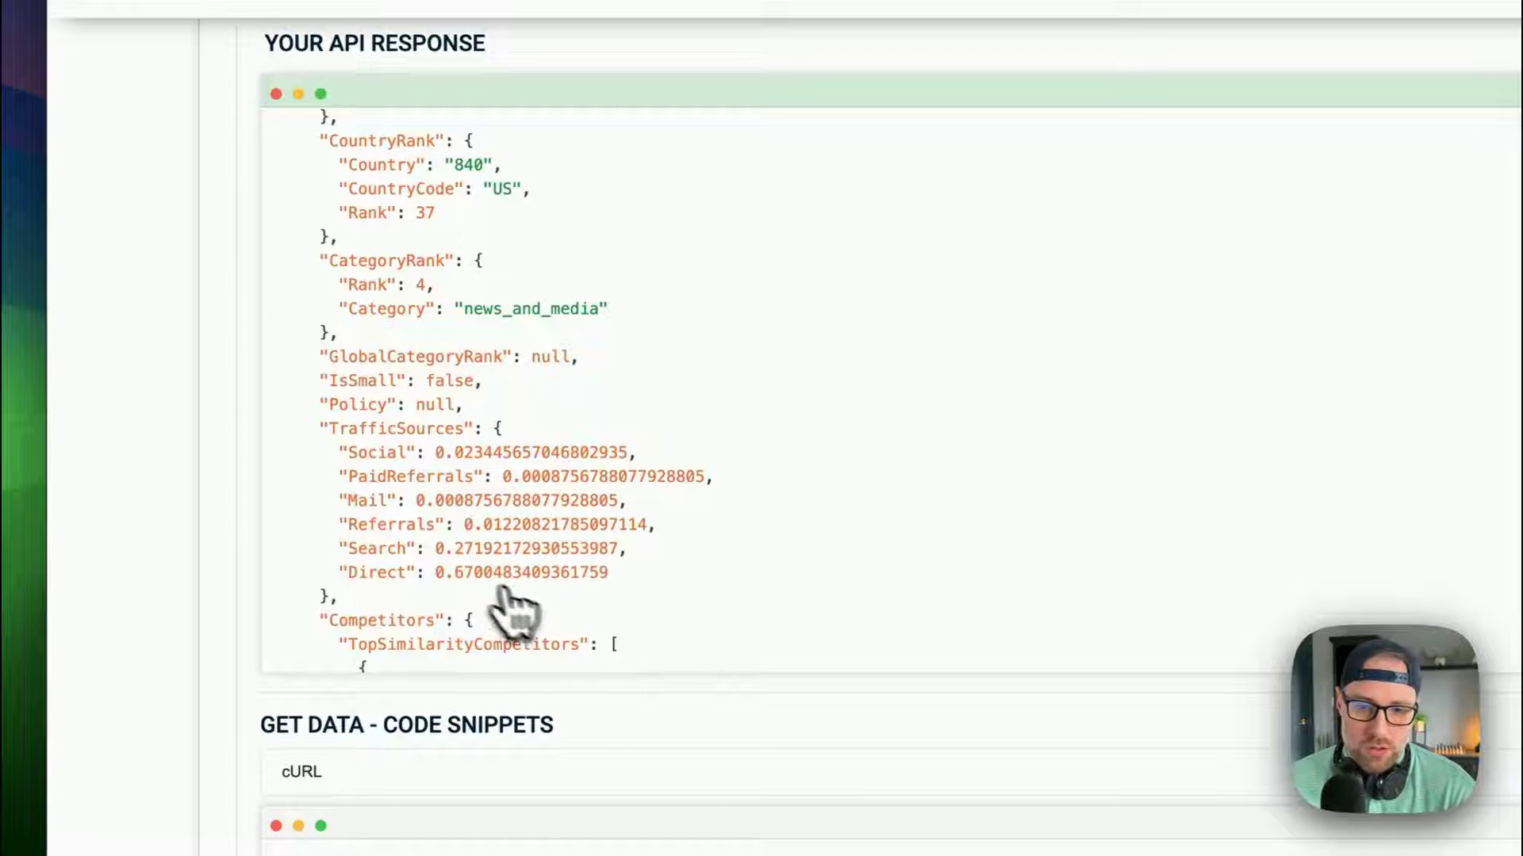
scroll(399, 564, "down", 6)
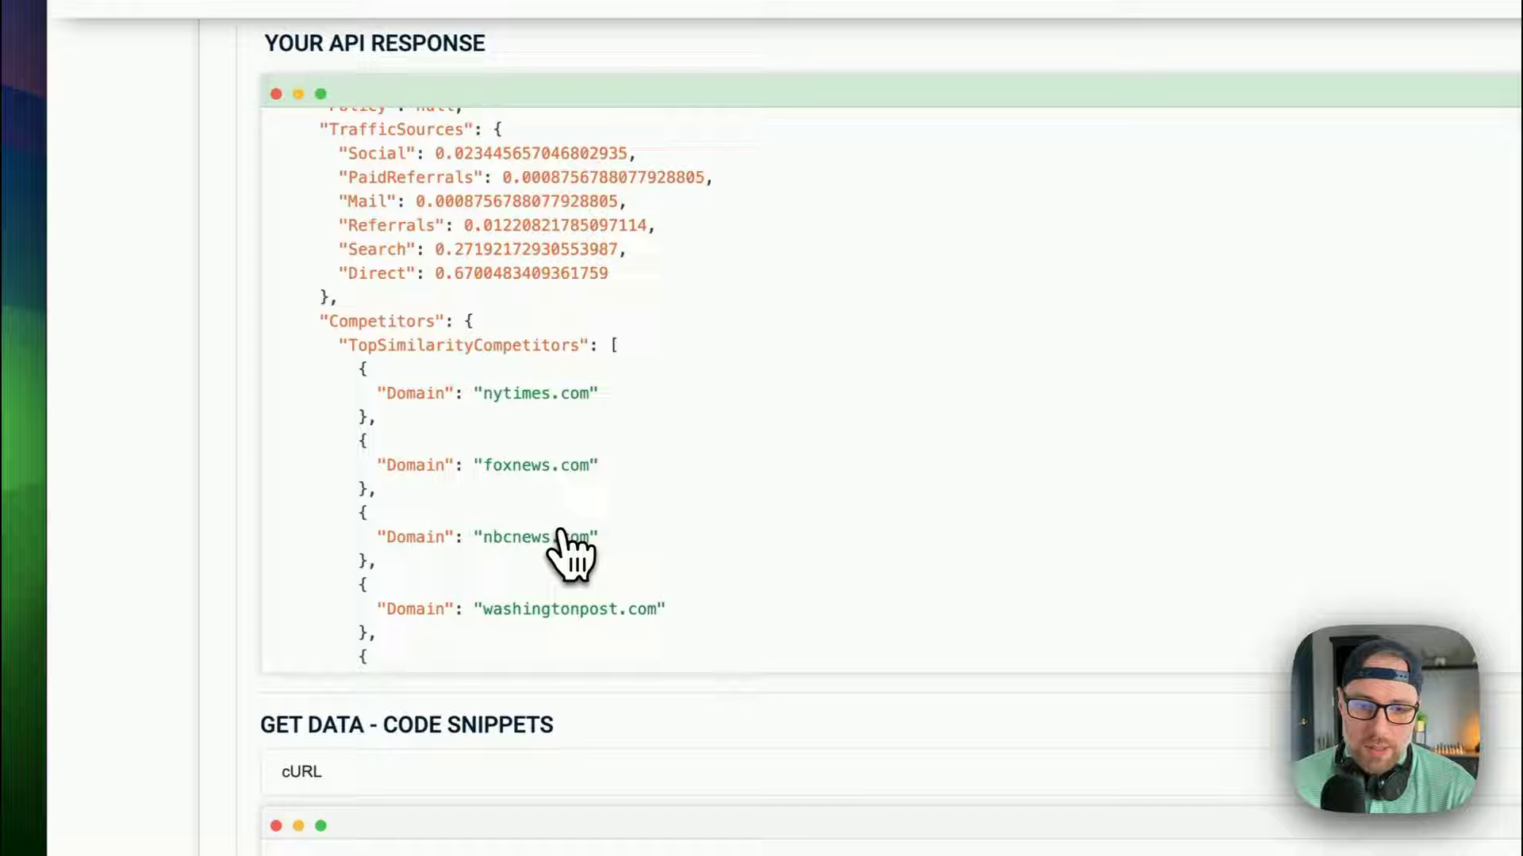
scroll(571, 555, "down", 3)
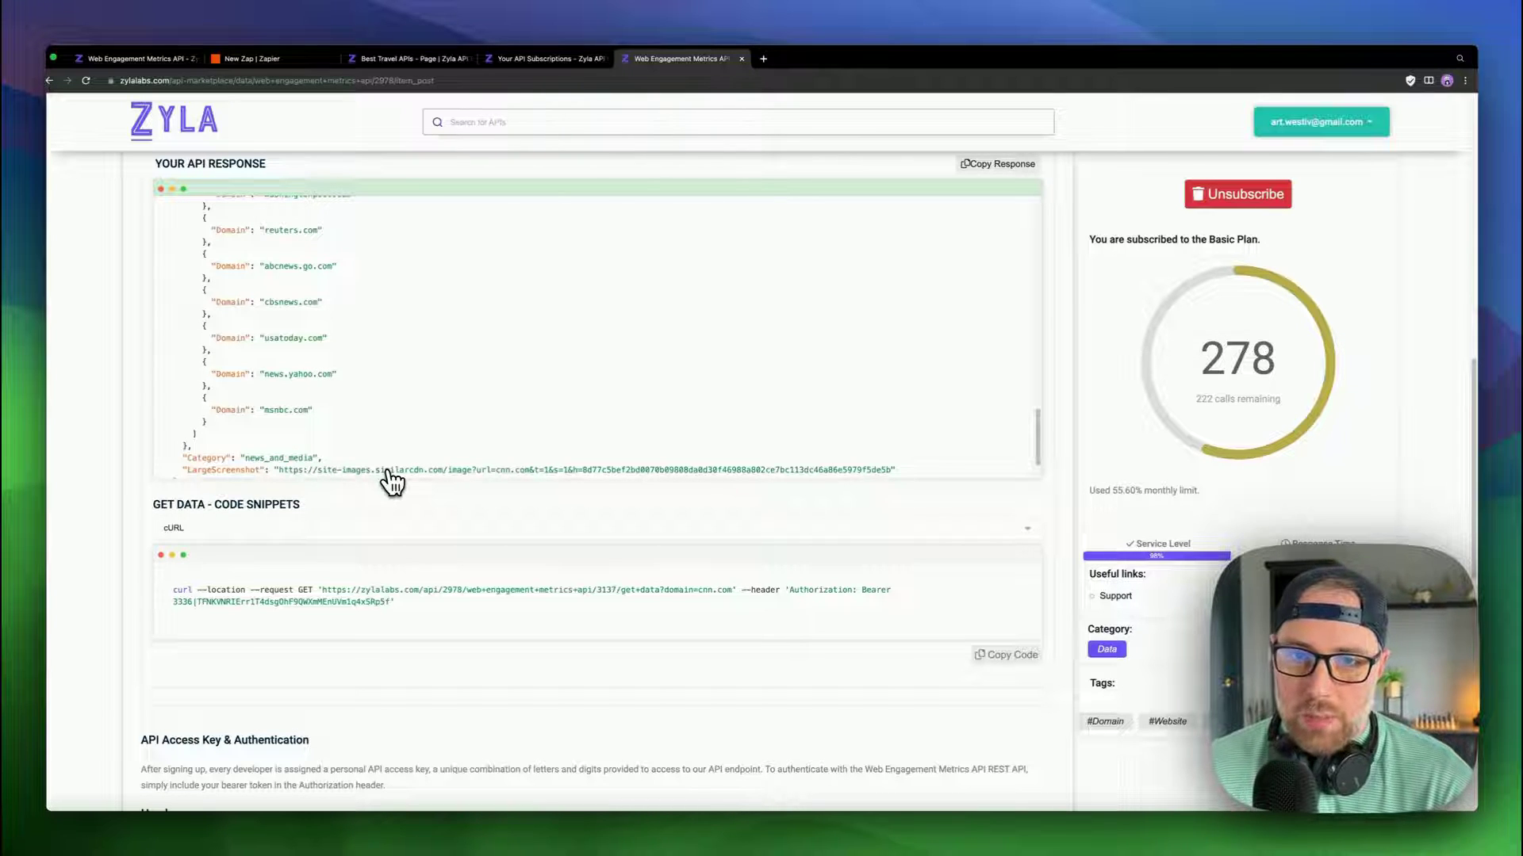
scroll(486, 432, "up", 10)
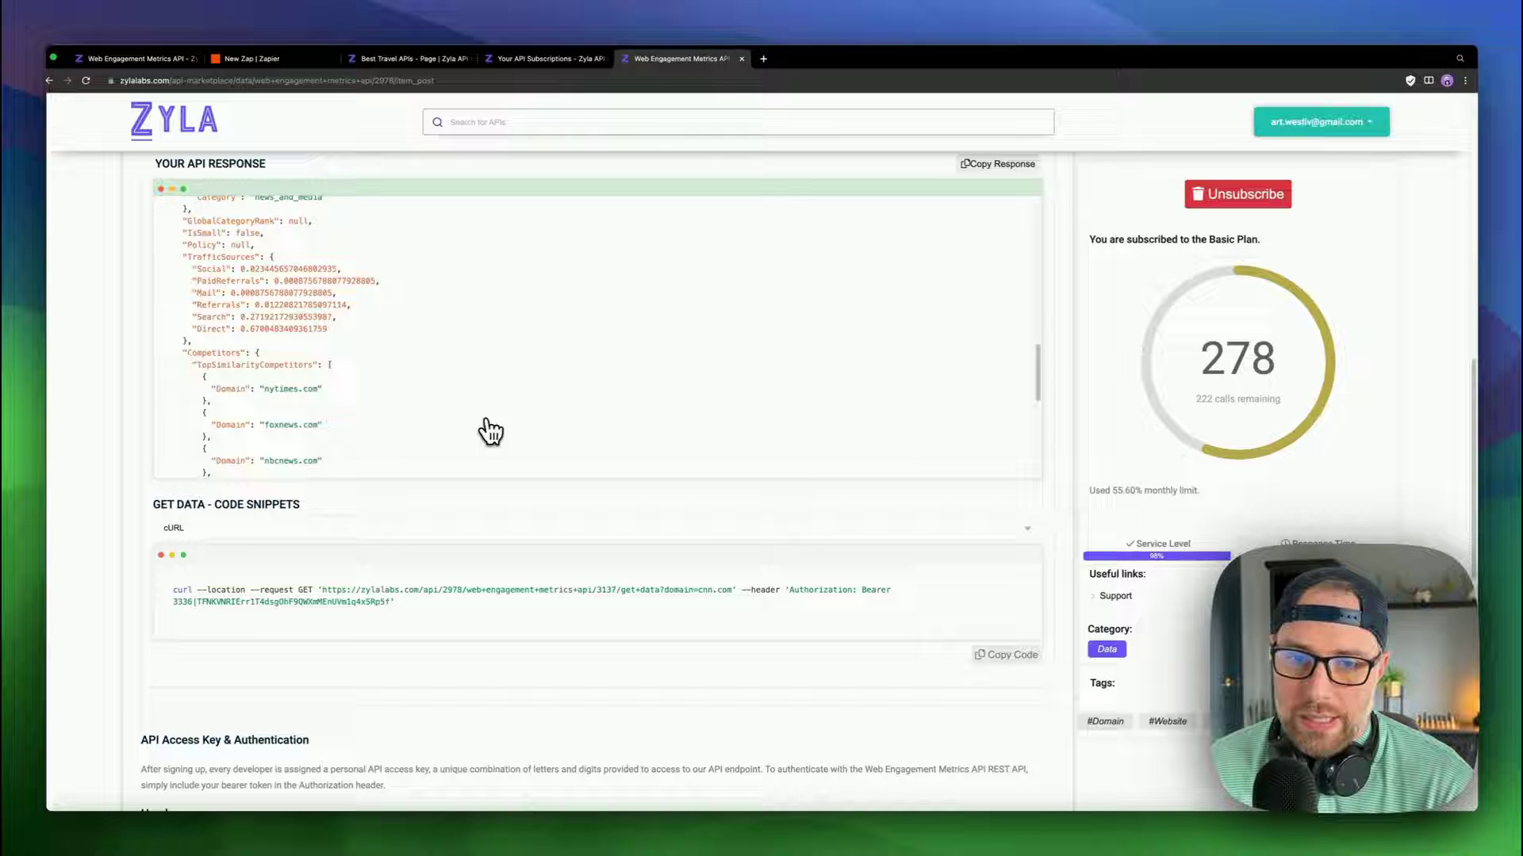
scroll(657, 432, "up", 10)
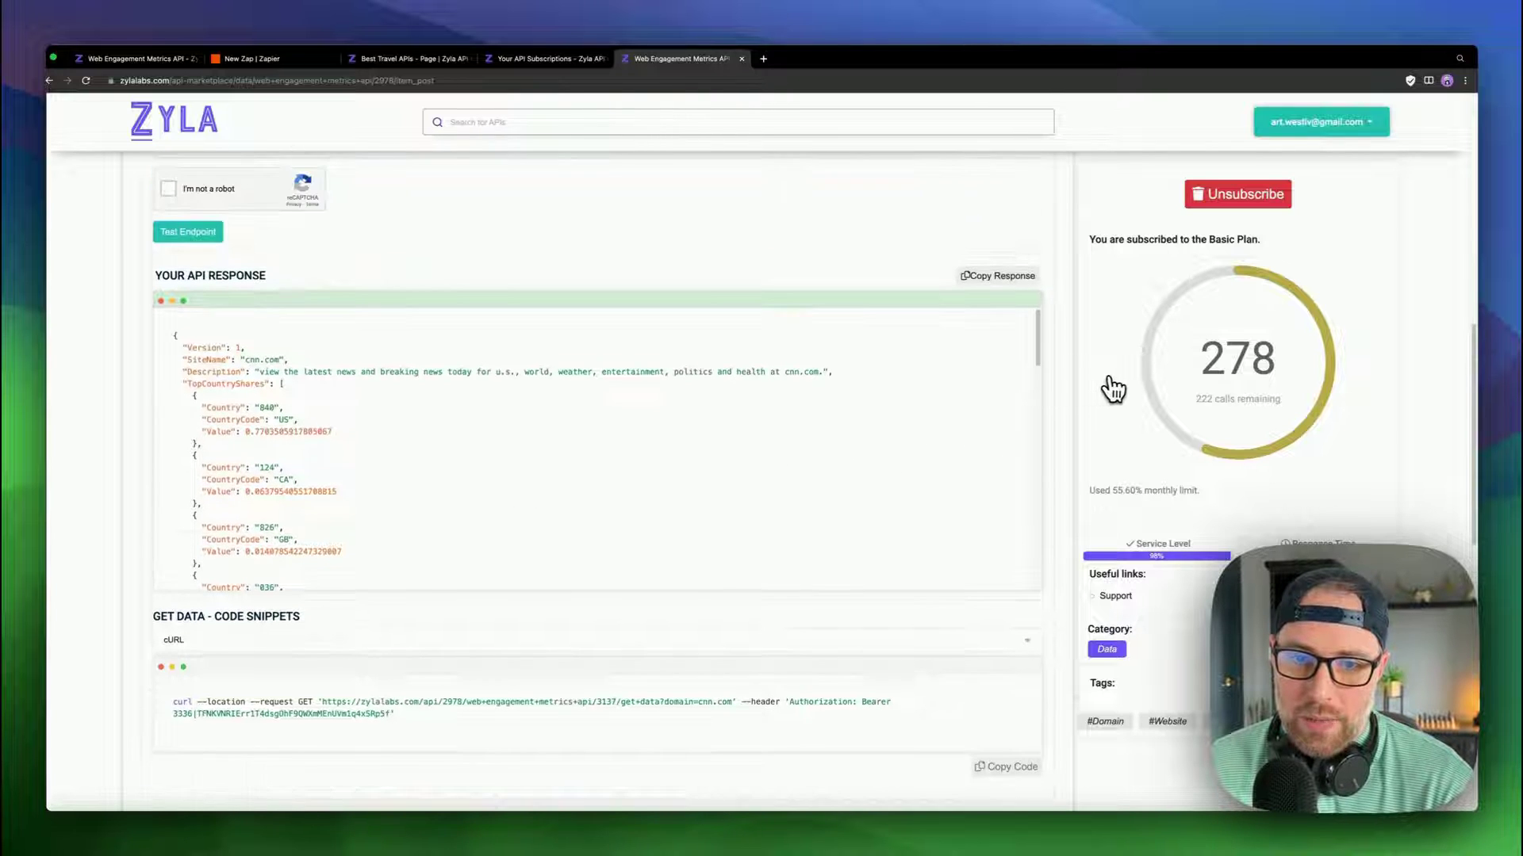
scroll(912, 381, "up", 5)
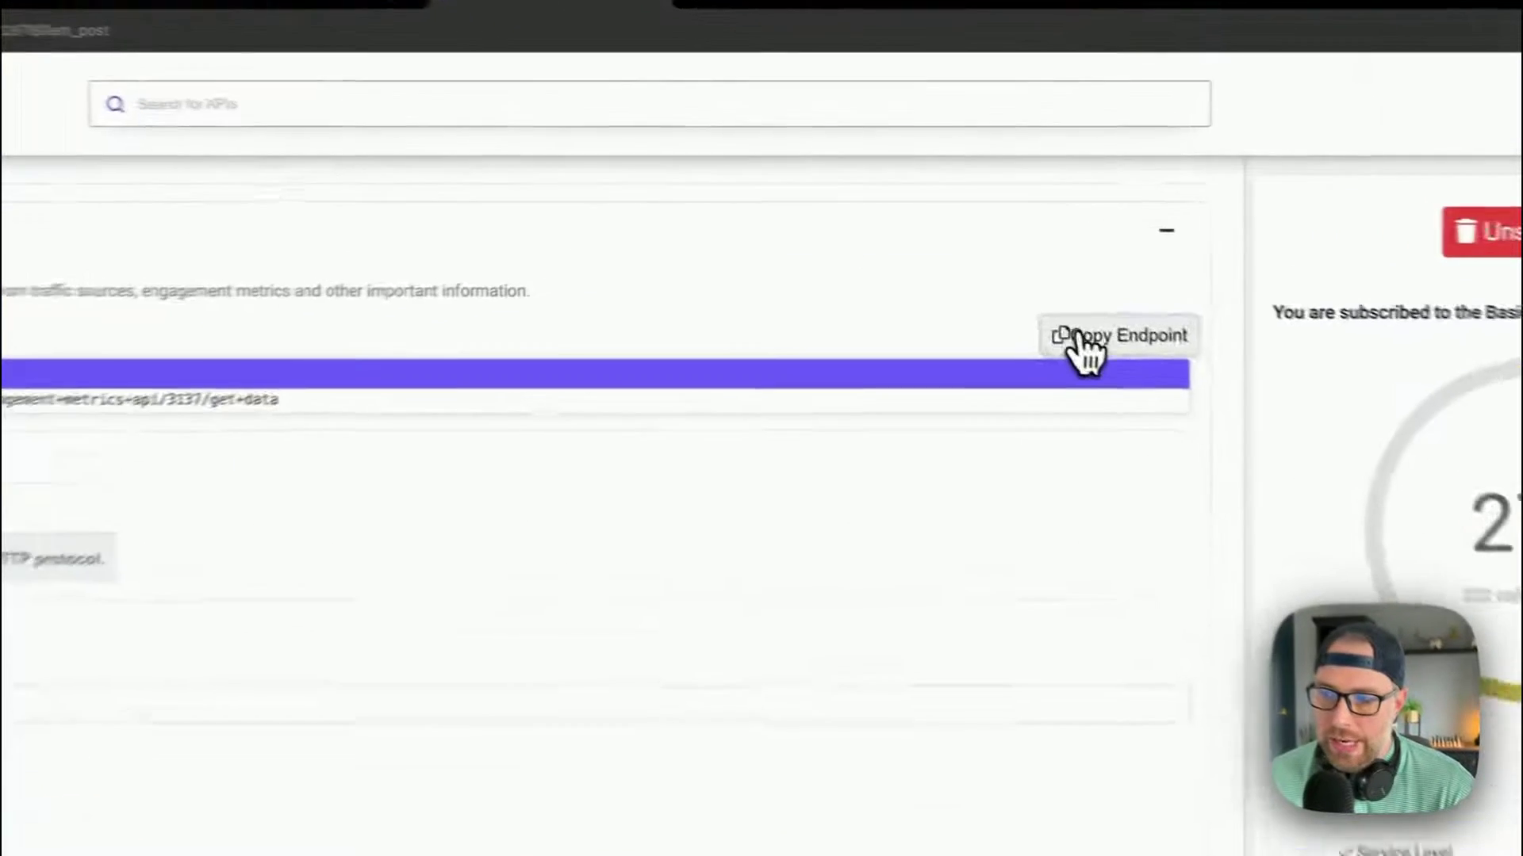
left_click(1082, 334)
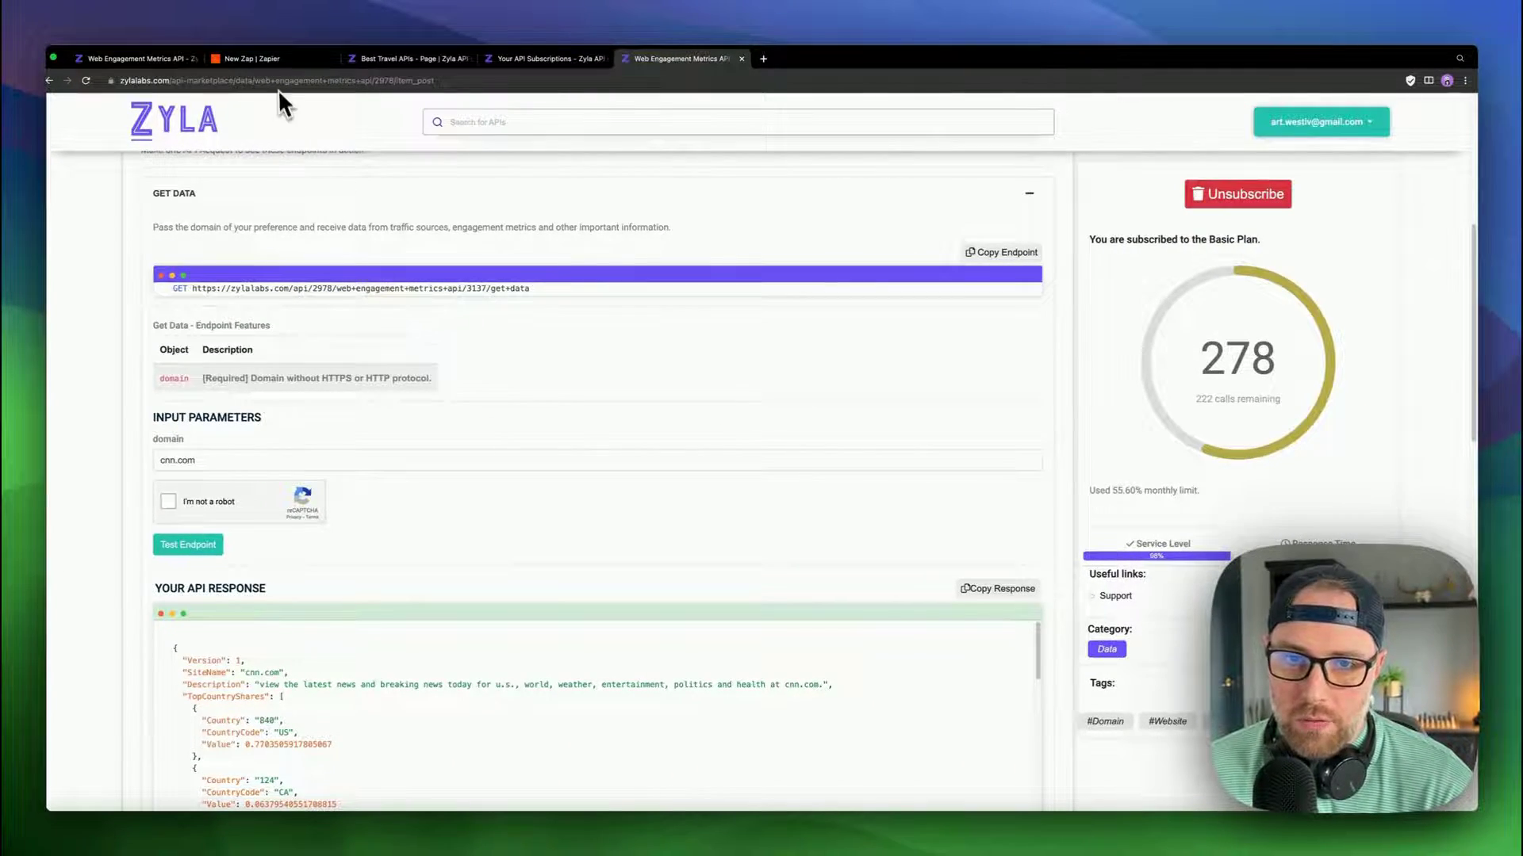
Open the API Demo spreadsheet with its domain name, description, visits, screenshot and category rank headers
left_click(276, 61)
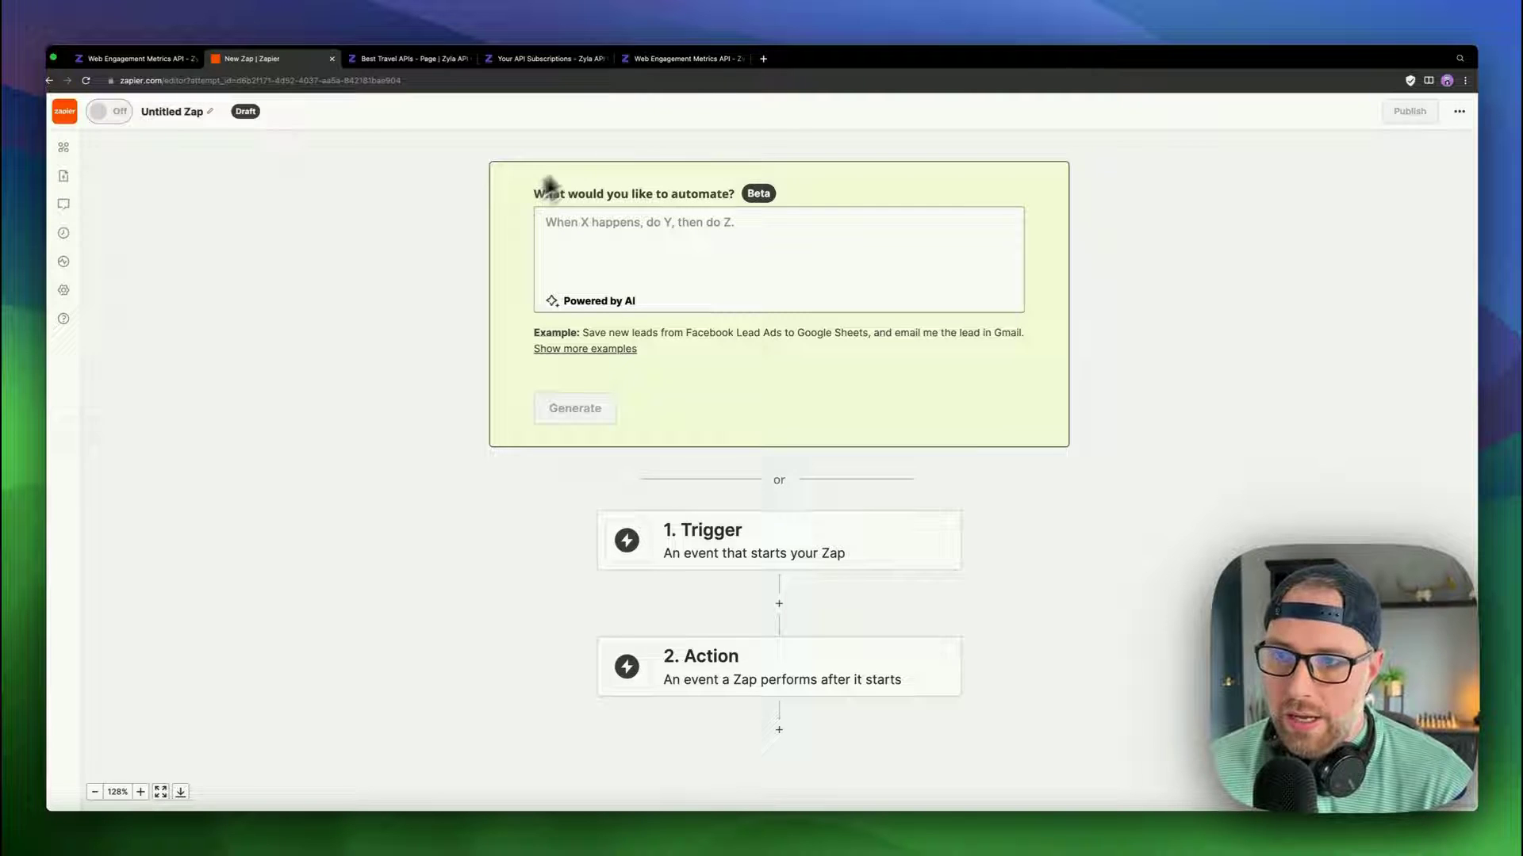
left_click(763, 58)
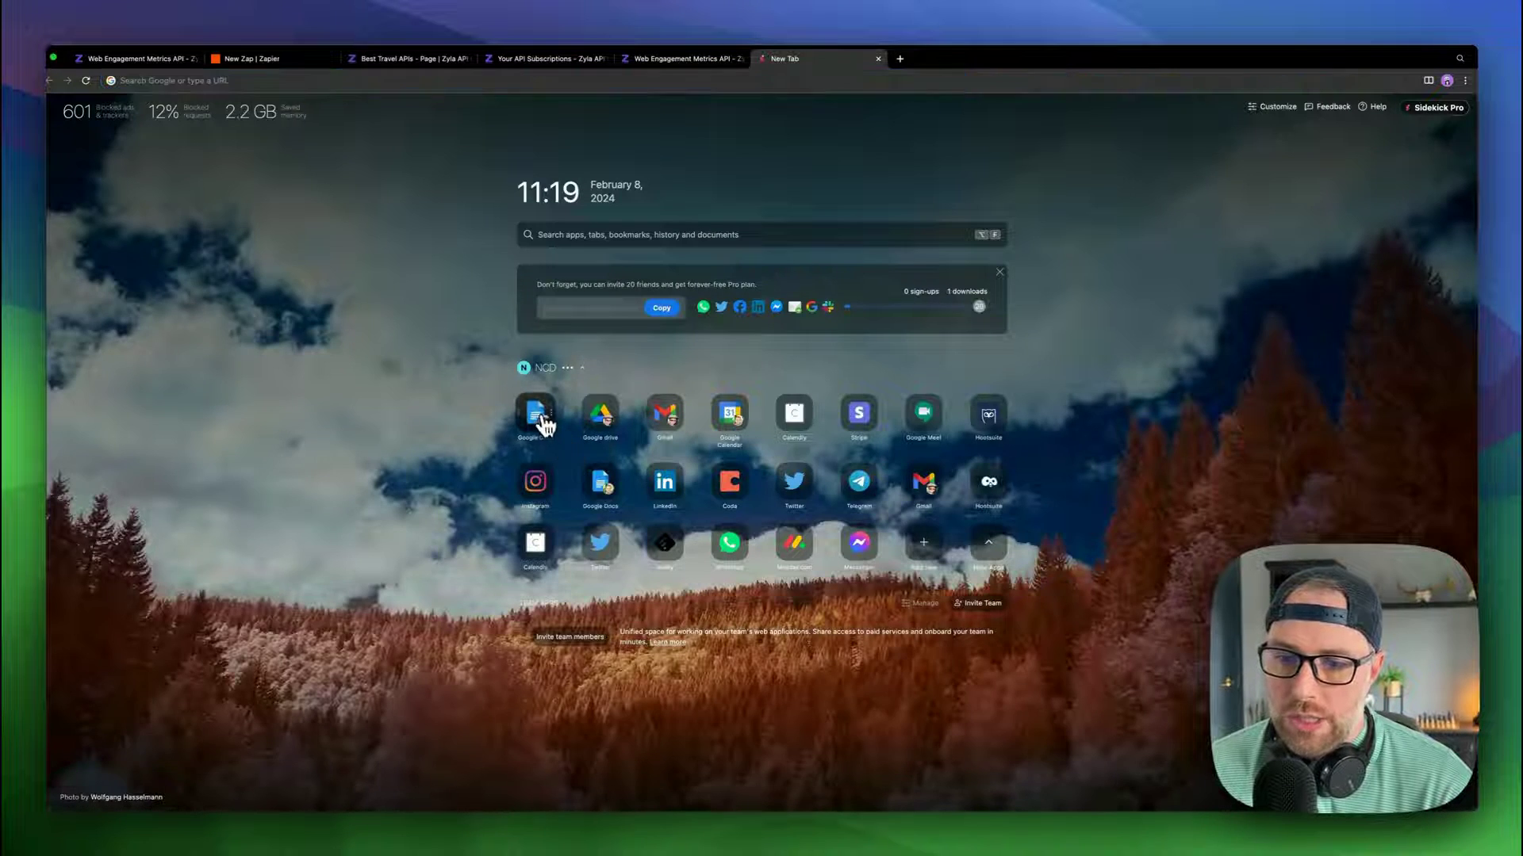
left_click(544, 423)
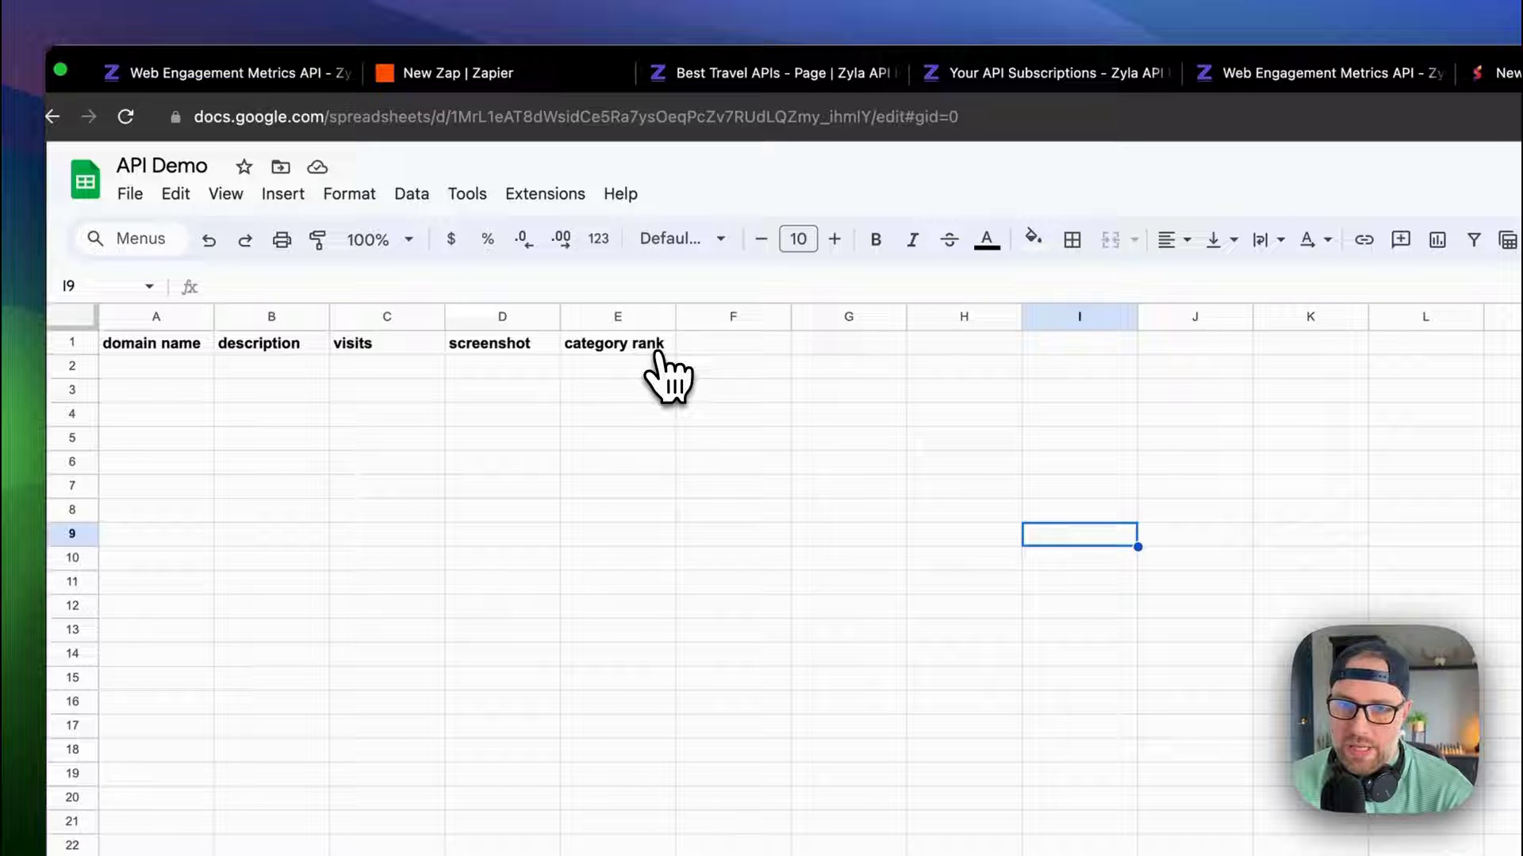
Set the Zap trigger to Google Sheets with the New Spreadsheet Row event
left_click(476, 73)
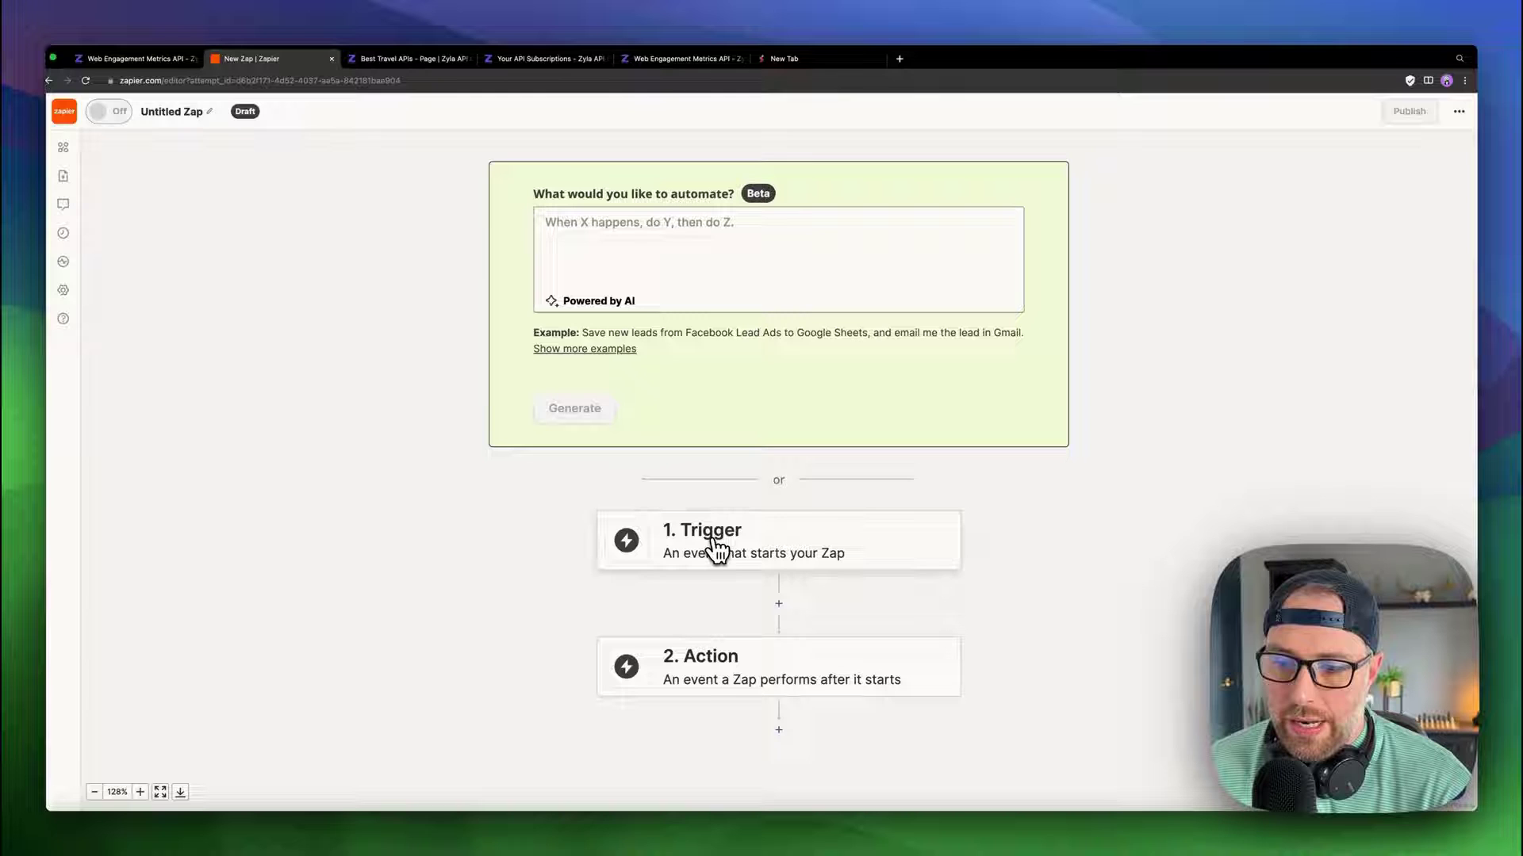
left_click(714, 545)
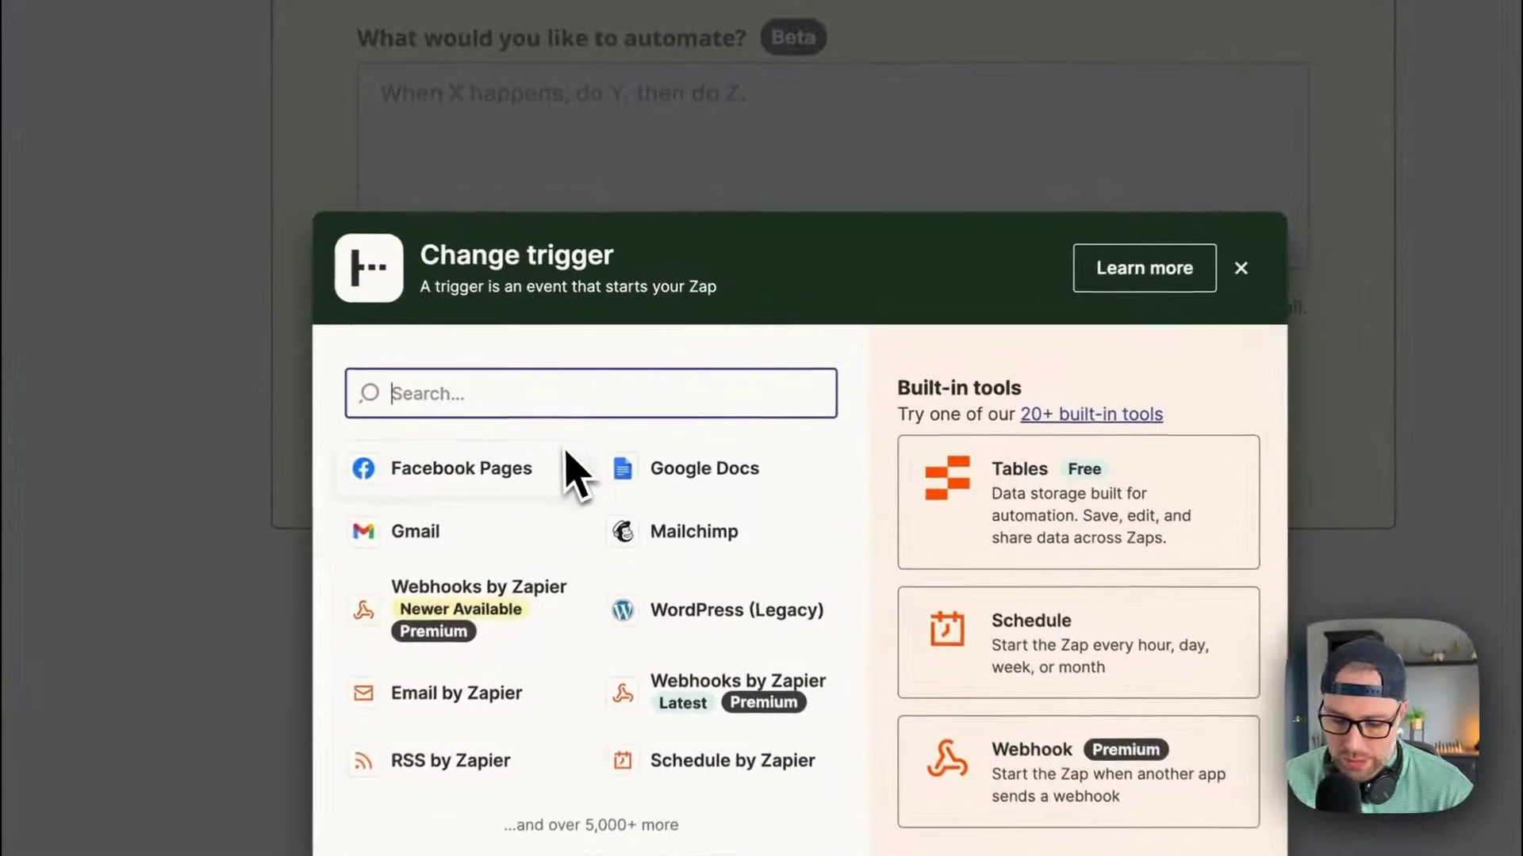
type("sheet")
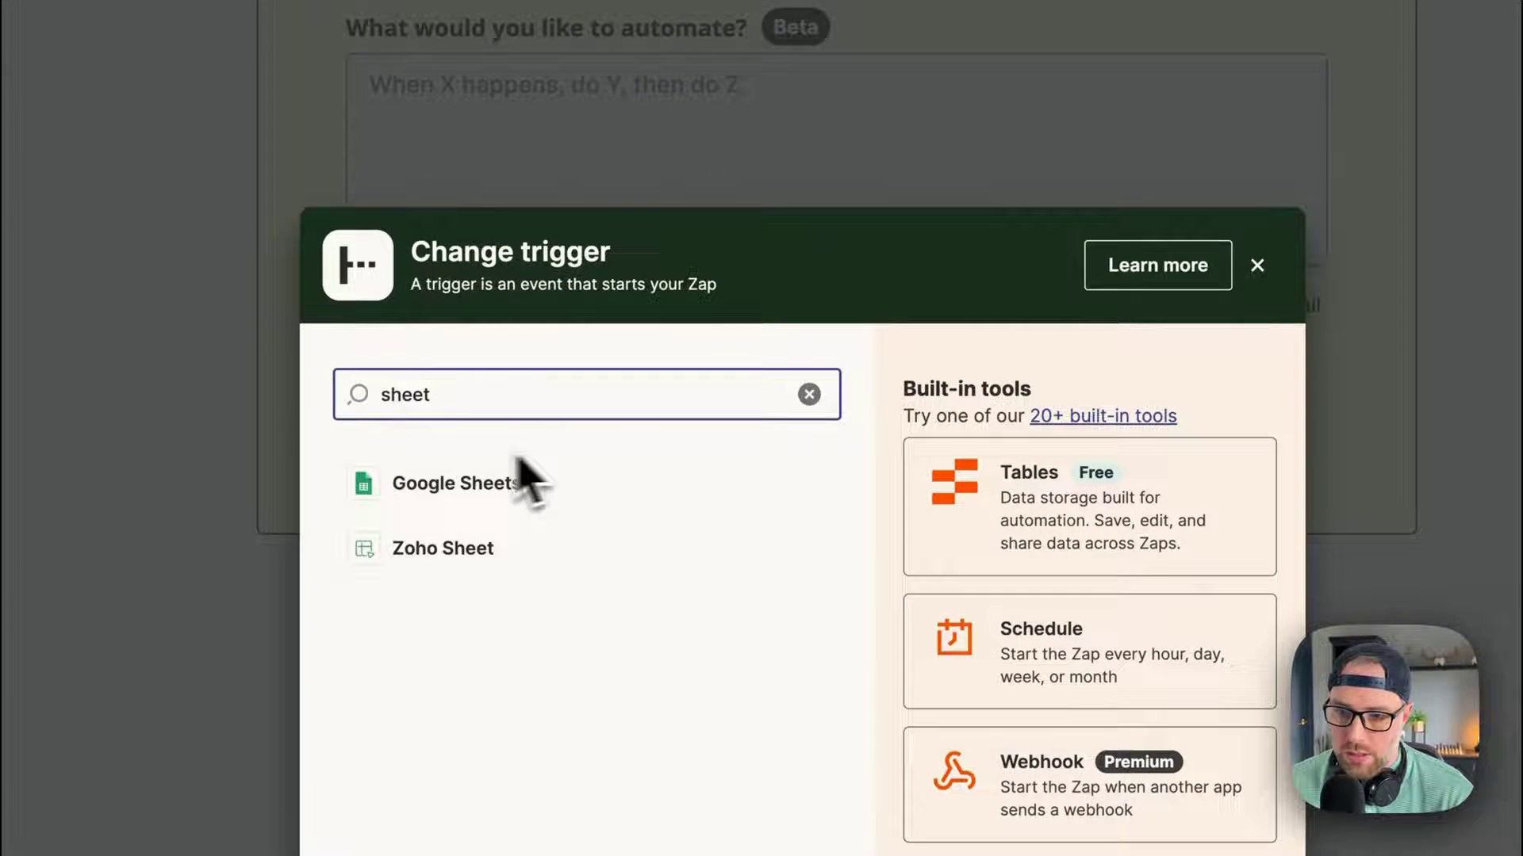
key("Escape")
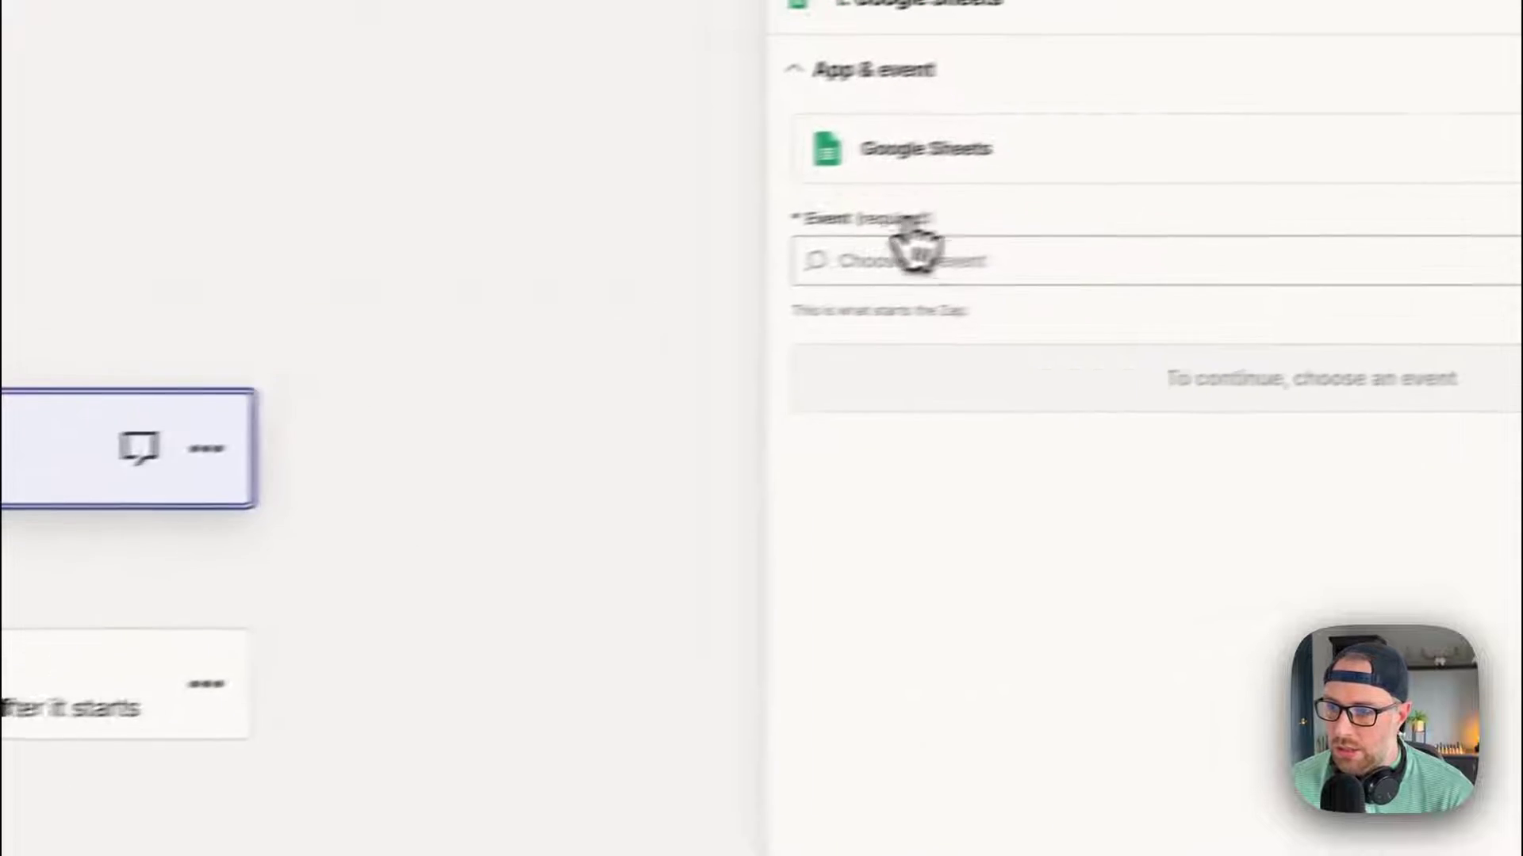
left_click(848, 280)
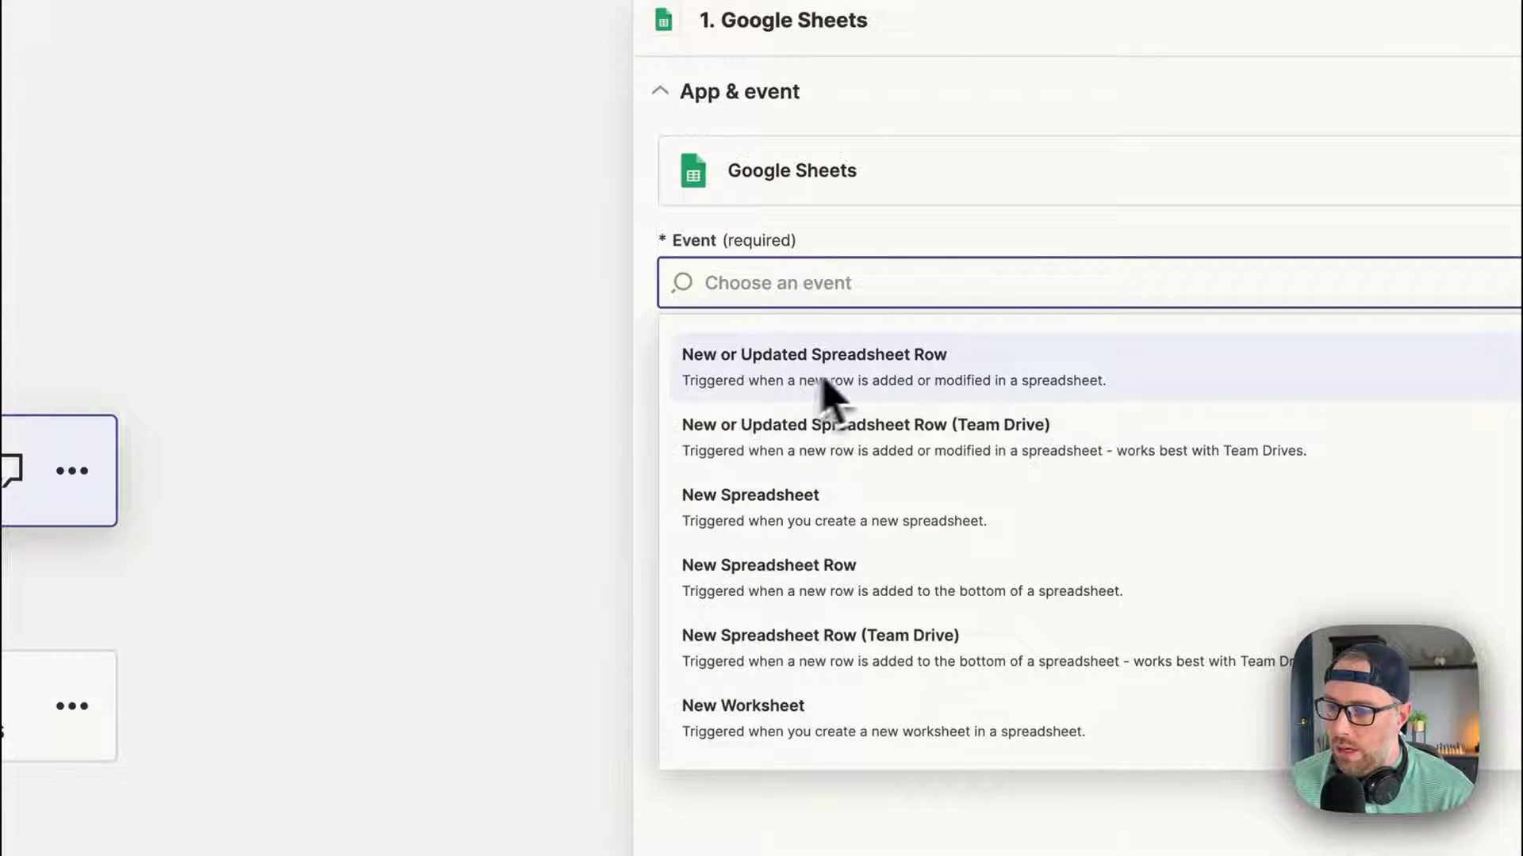
left_click(833, 585)
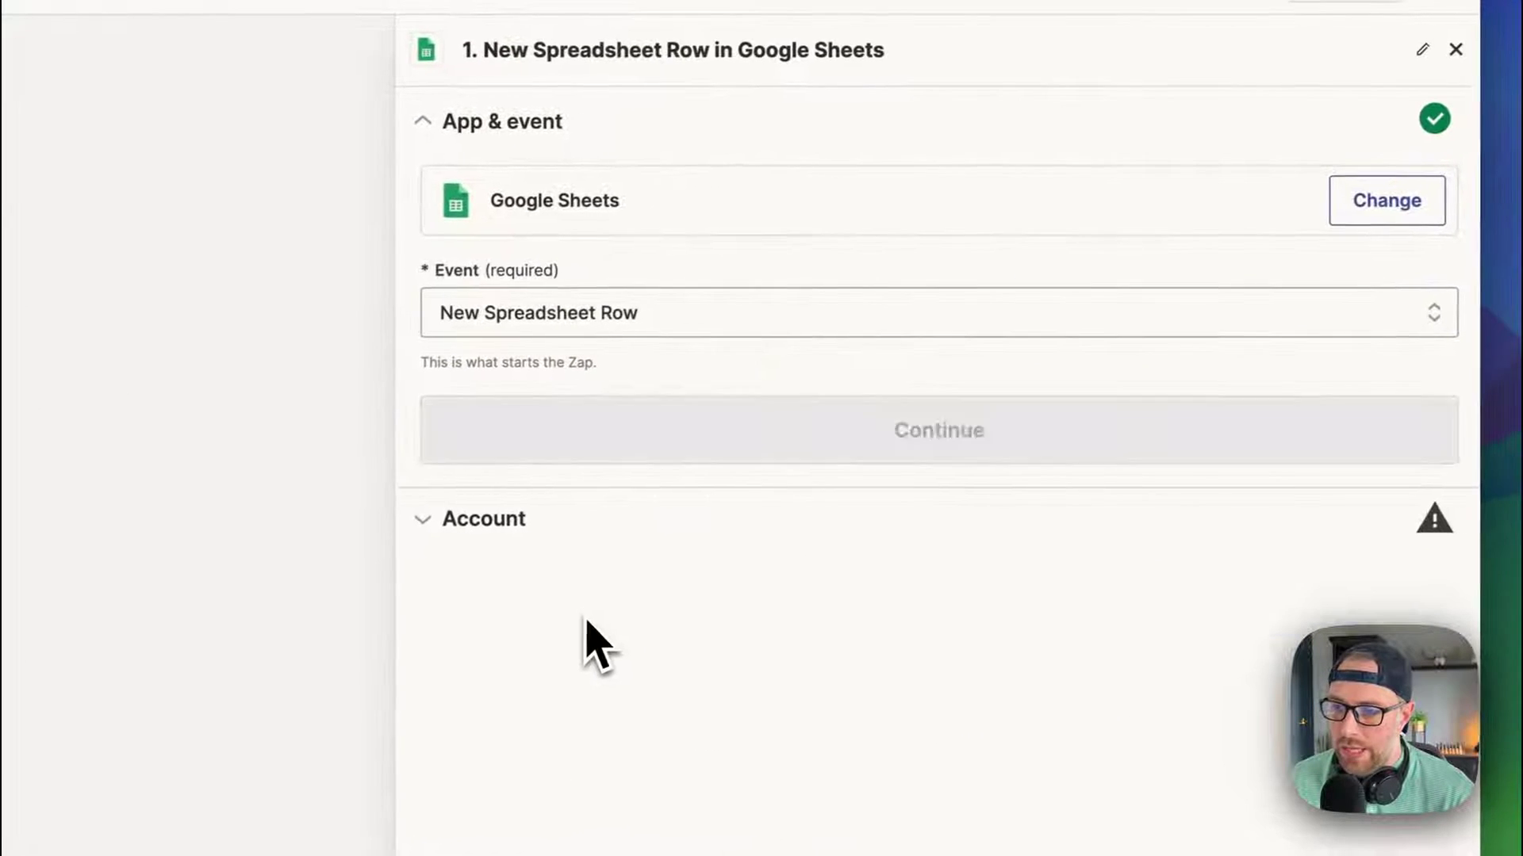
left_click(701, 436)
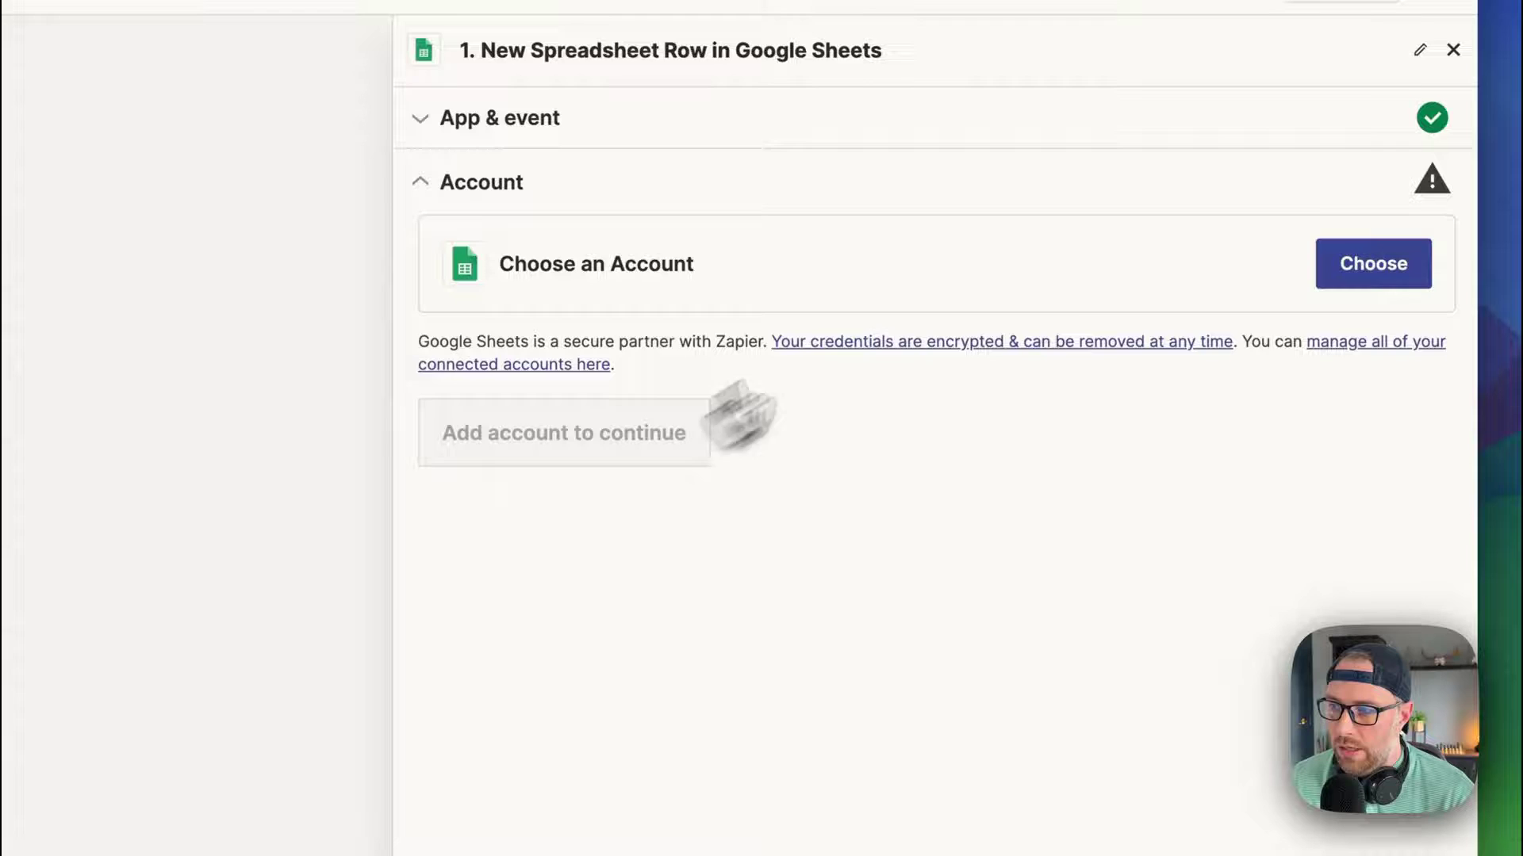
Choose API Demo as the trigger spreadsheet
left_click(1348, 268)
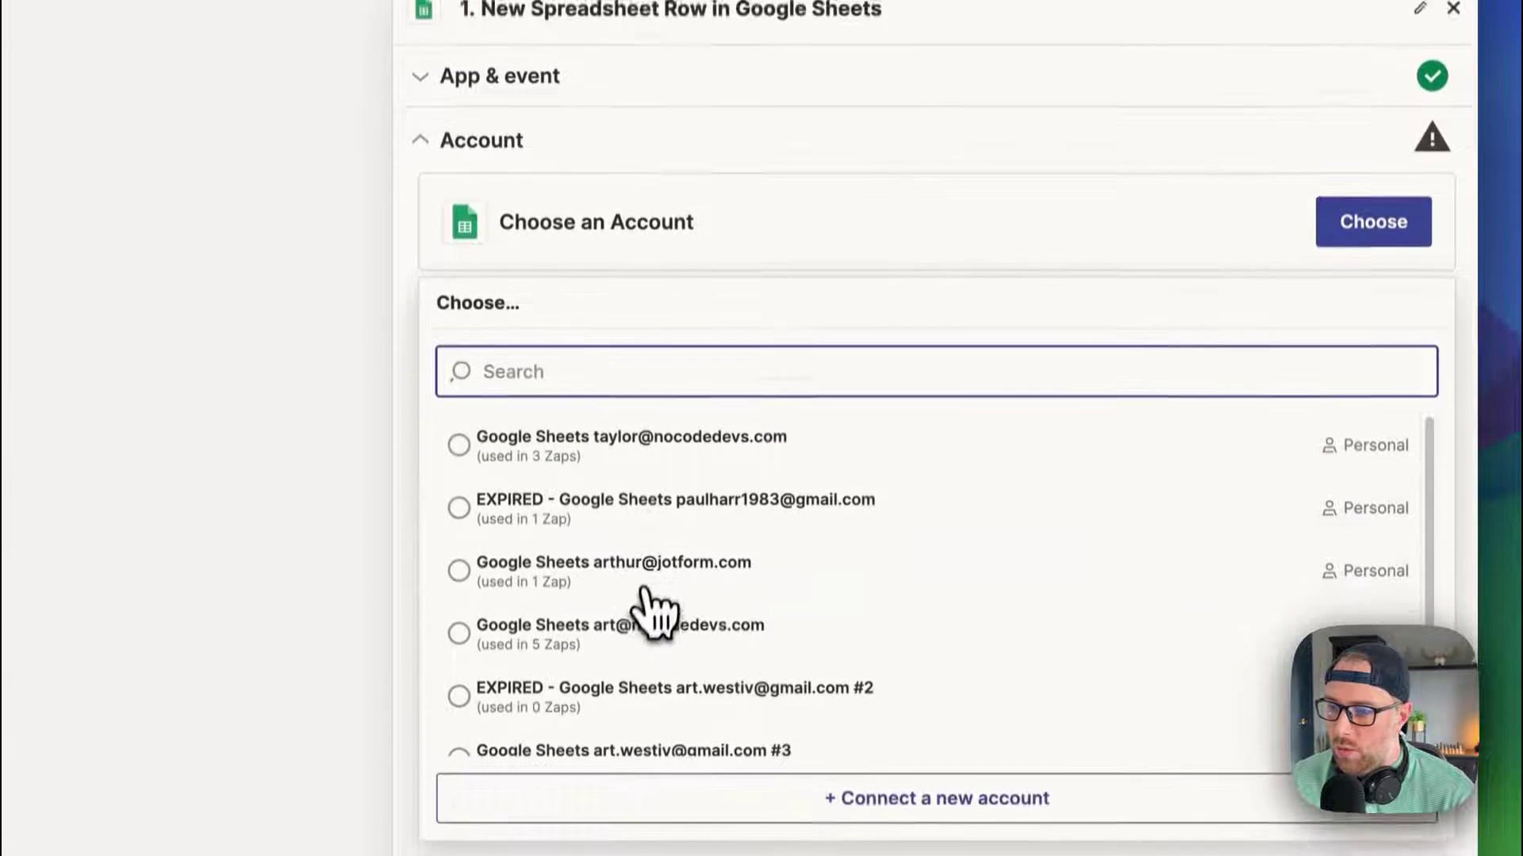
key("Escape")
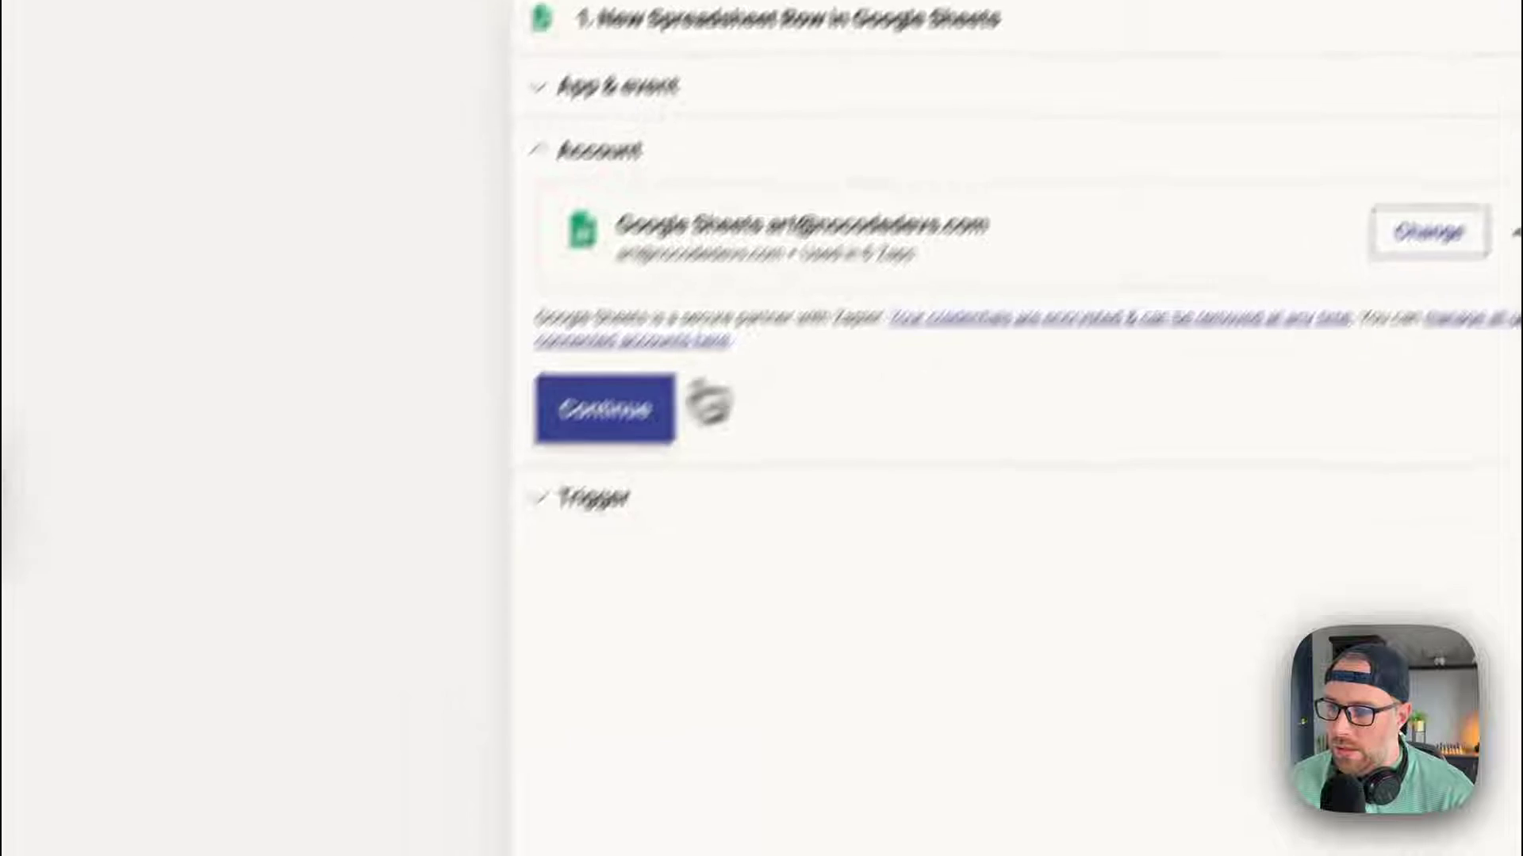
left_click(666, 406)
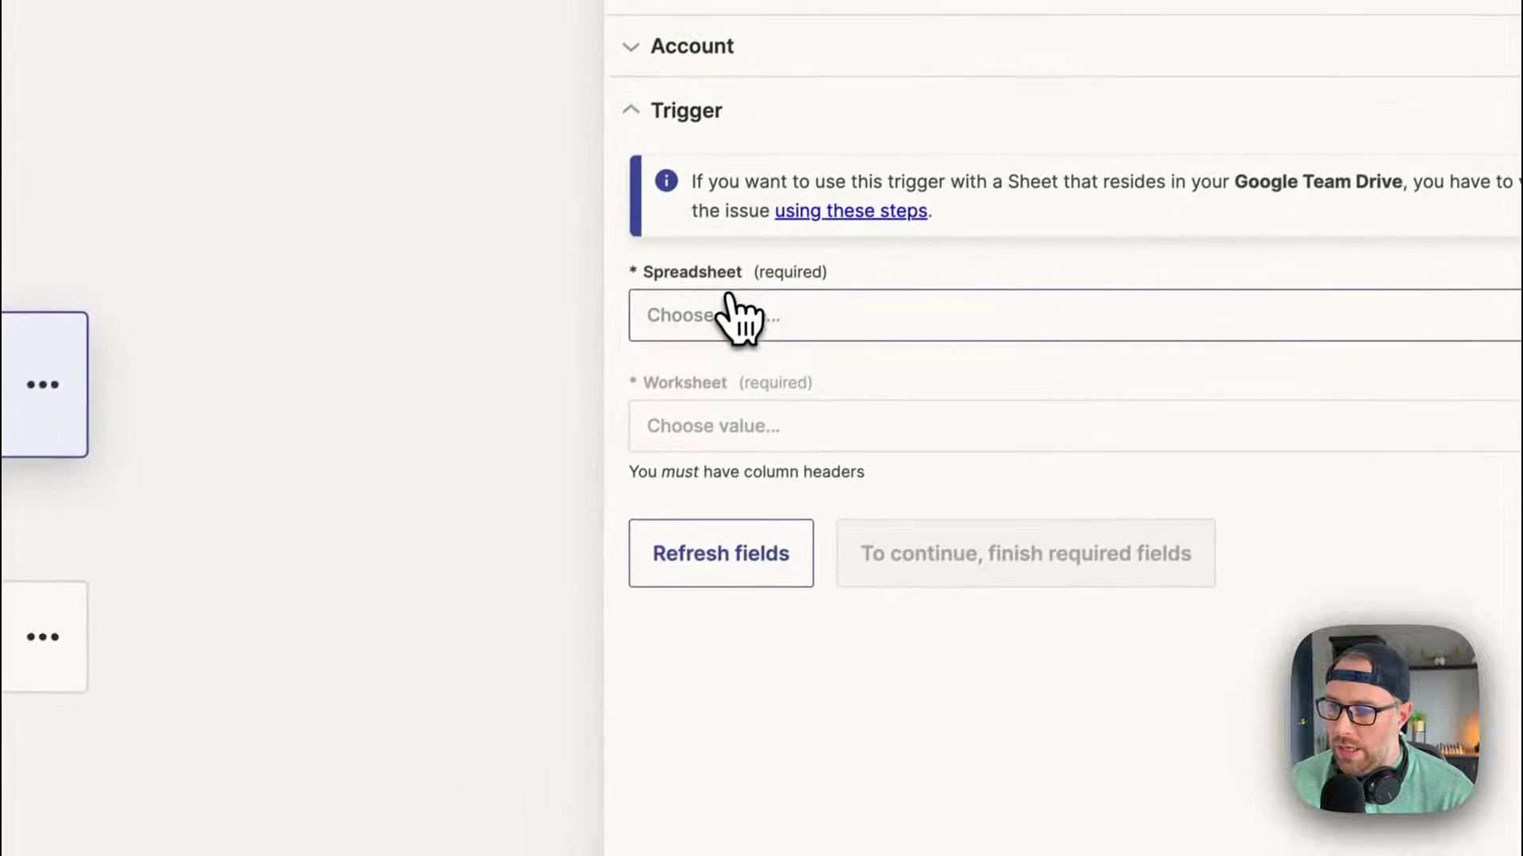
left_click(748, 313)
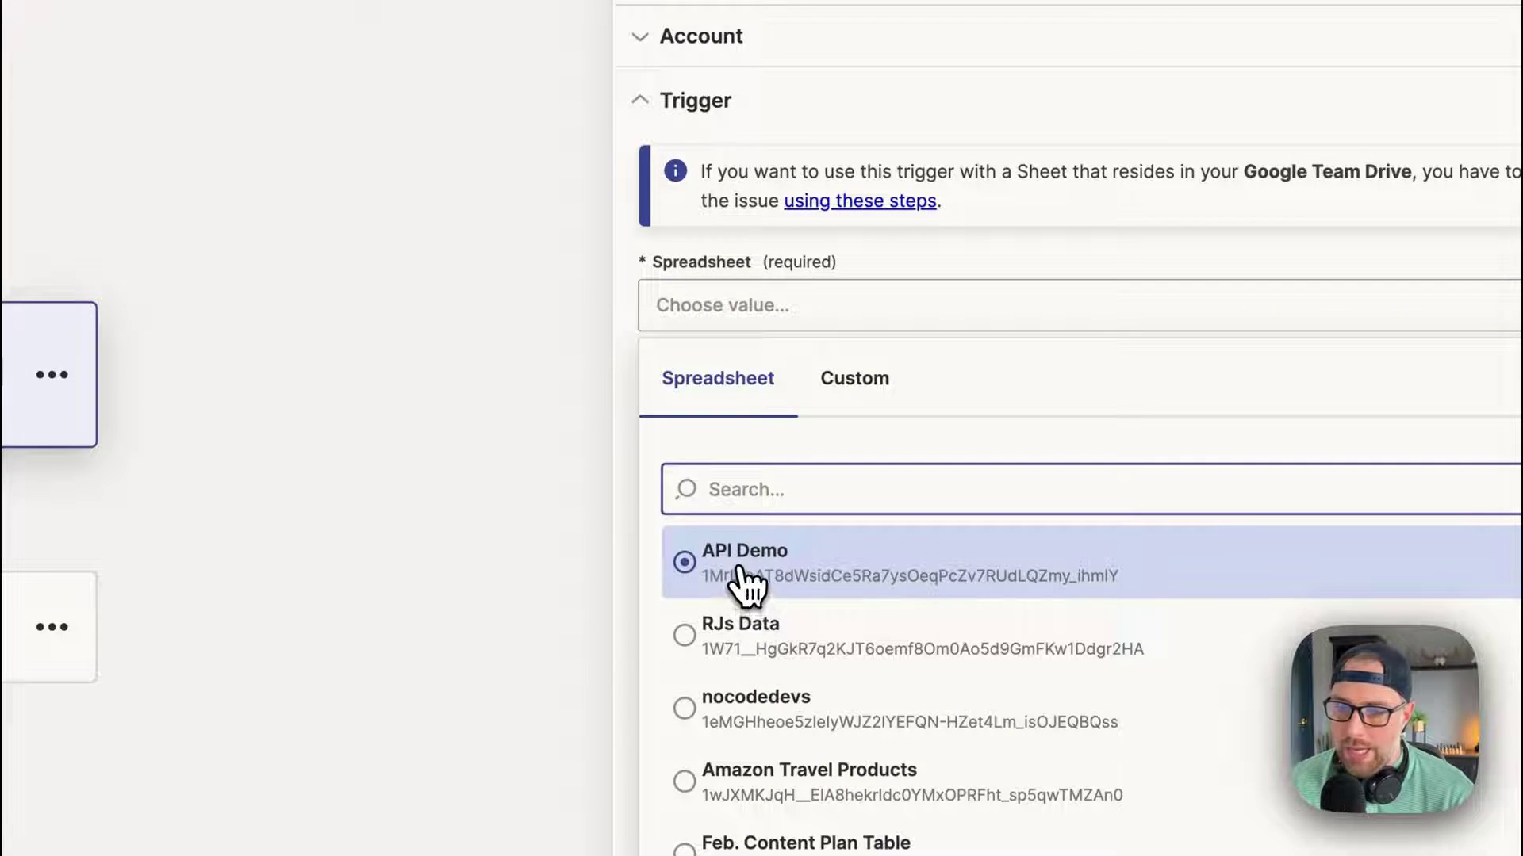
left_click(741, 583)
Check the API Demo sheet, pick Sheet1 as the worksheet, and continue to testing
left_click(809, 59)
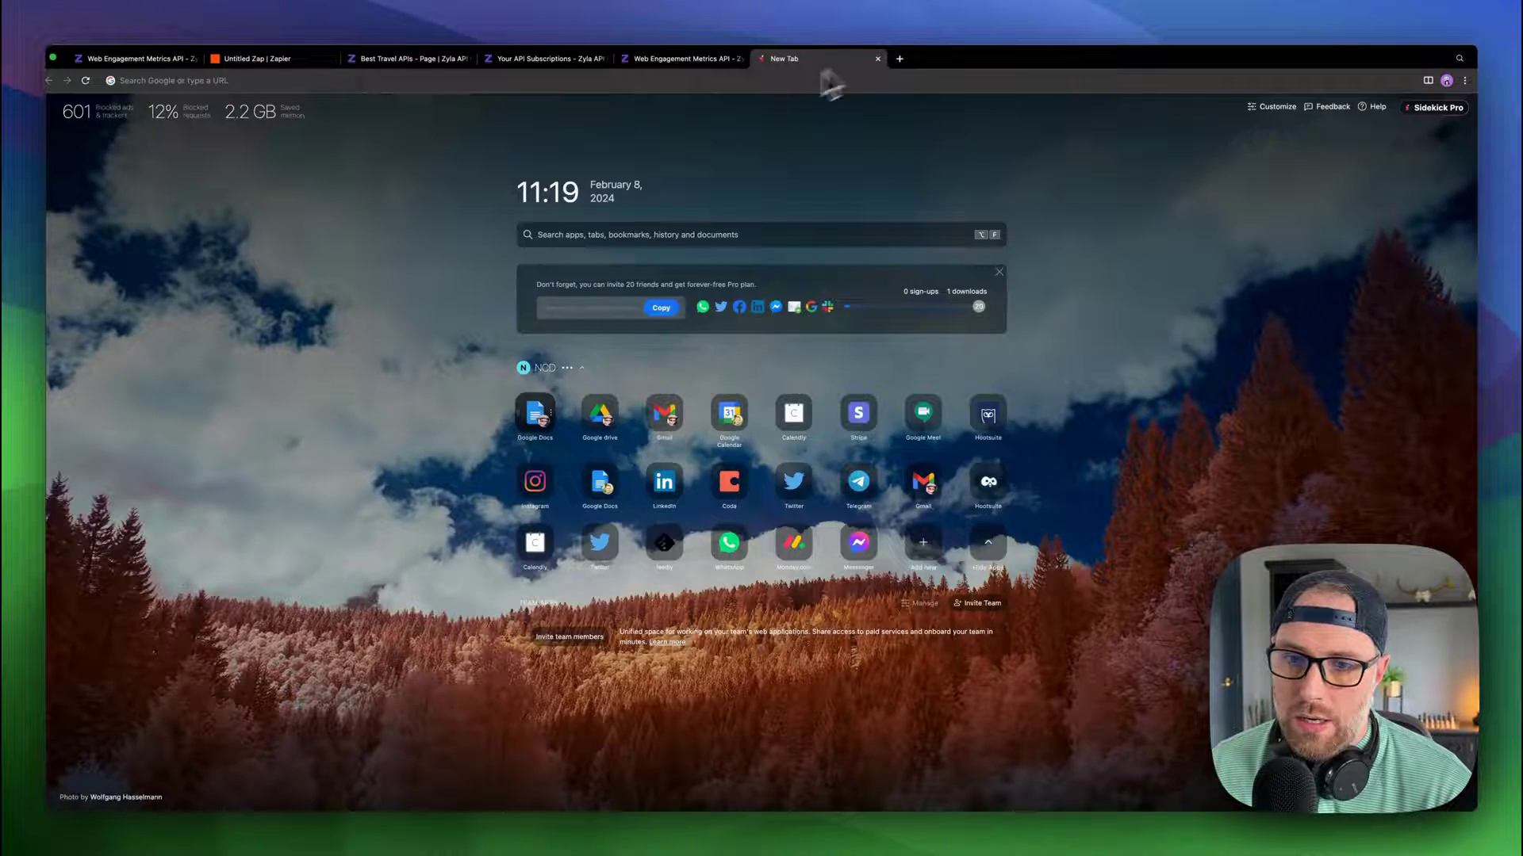
left_click(532, 417)
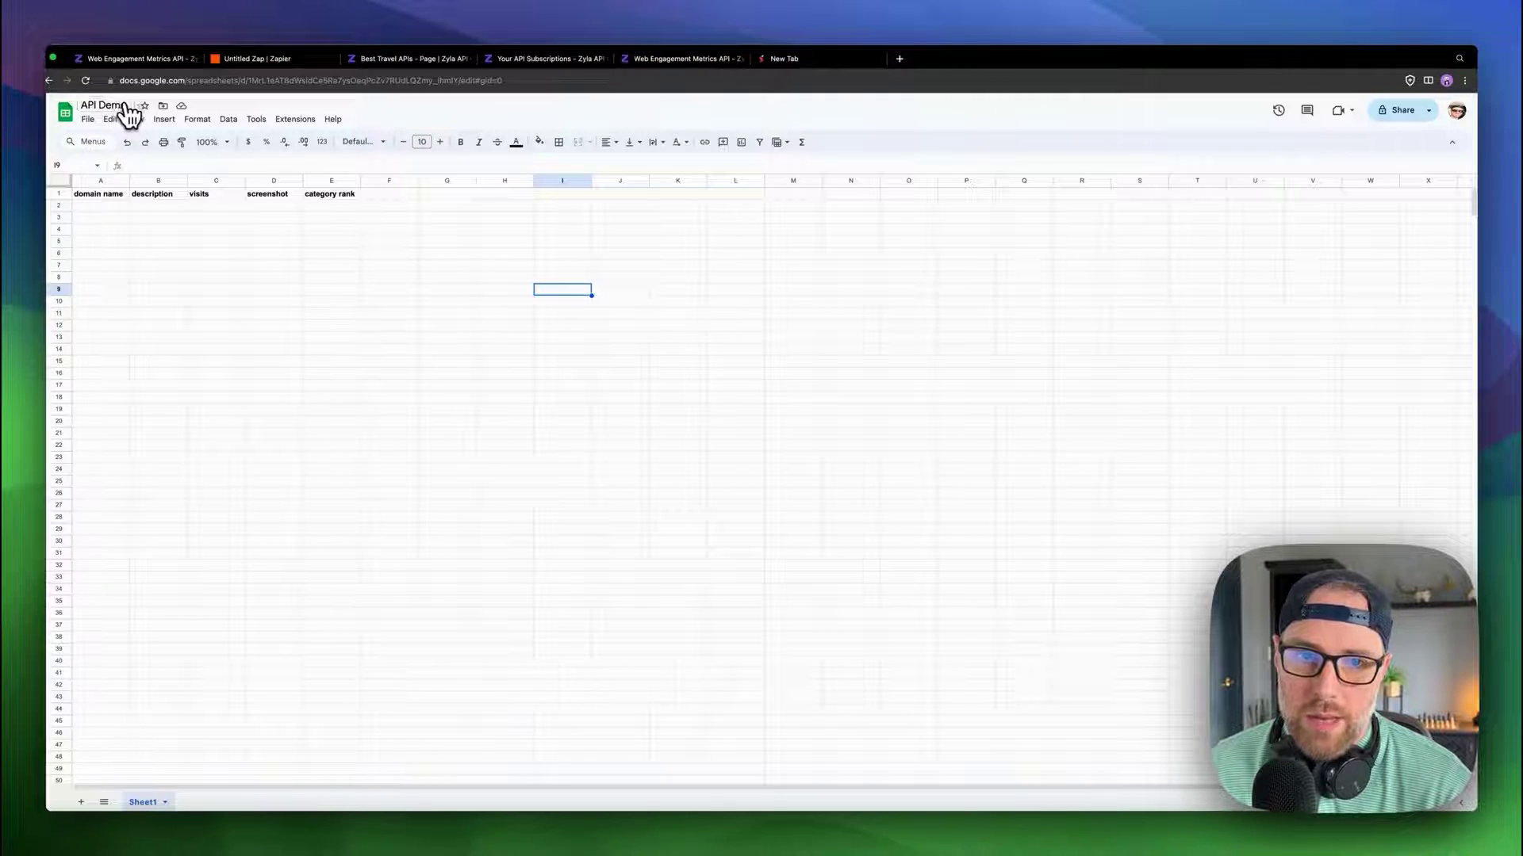
left_click(261, 60)
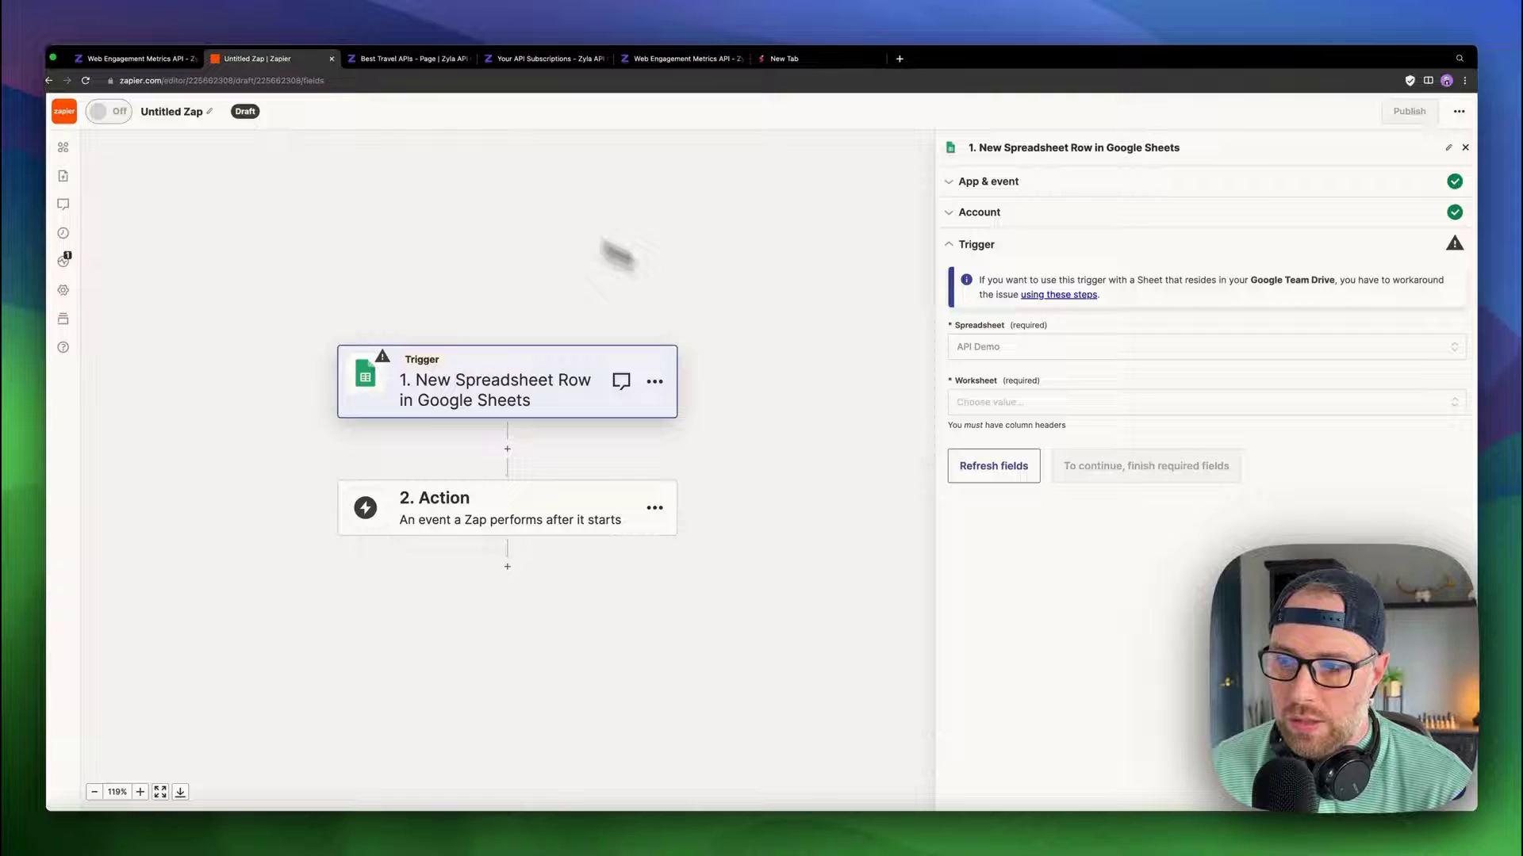
left_click(982, 403)
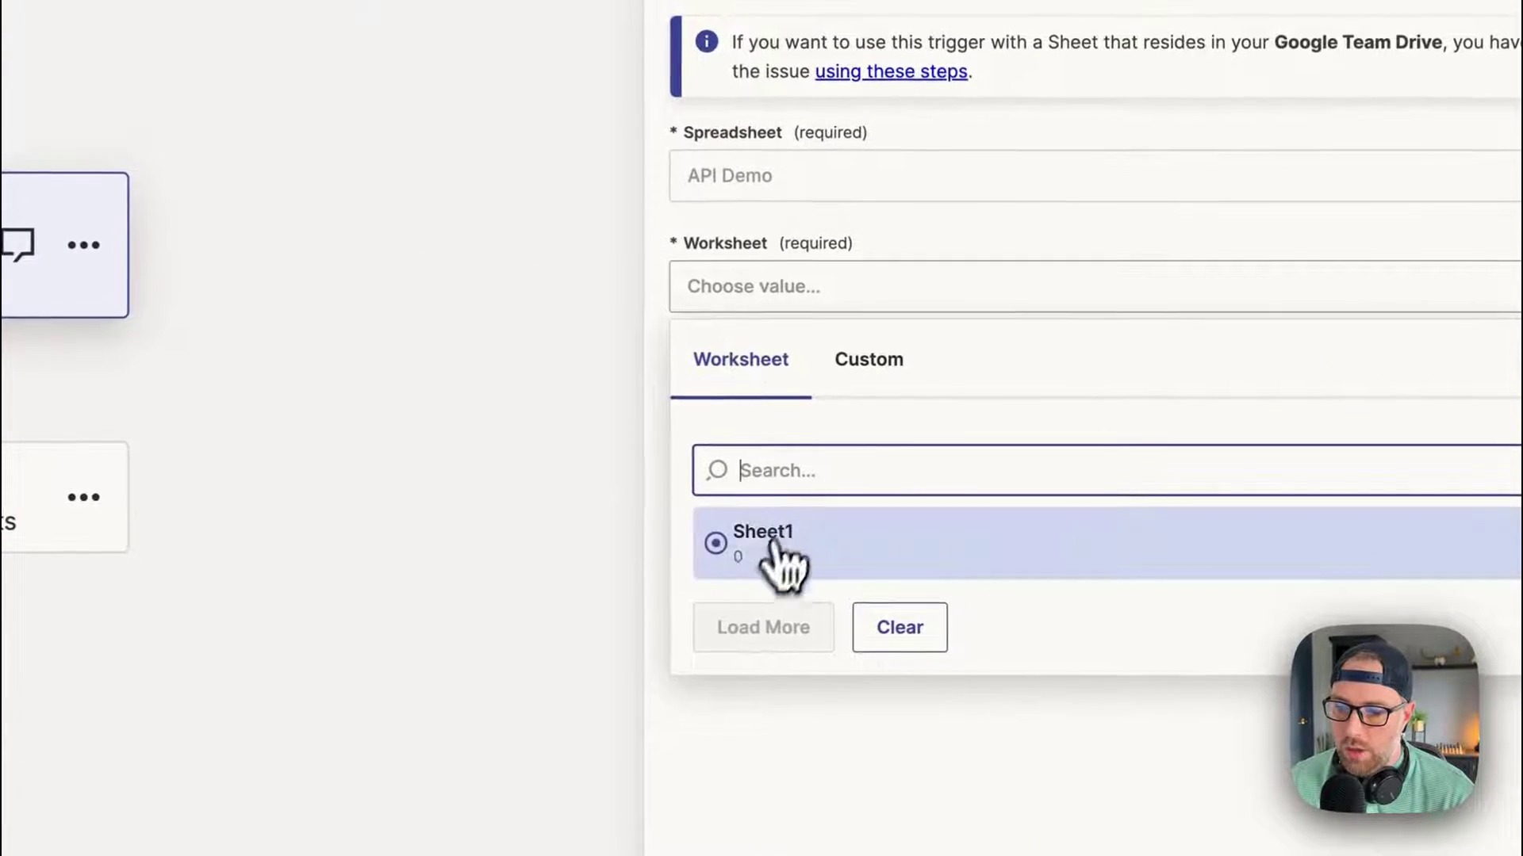
left_click(763, 539)
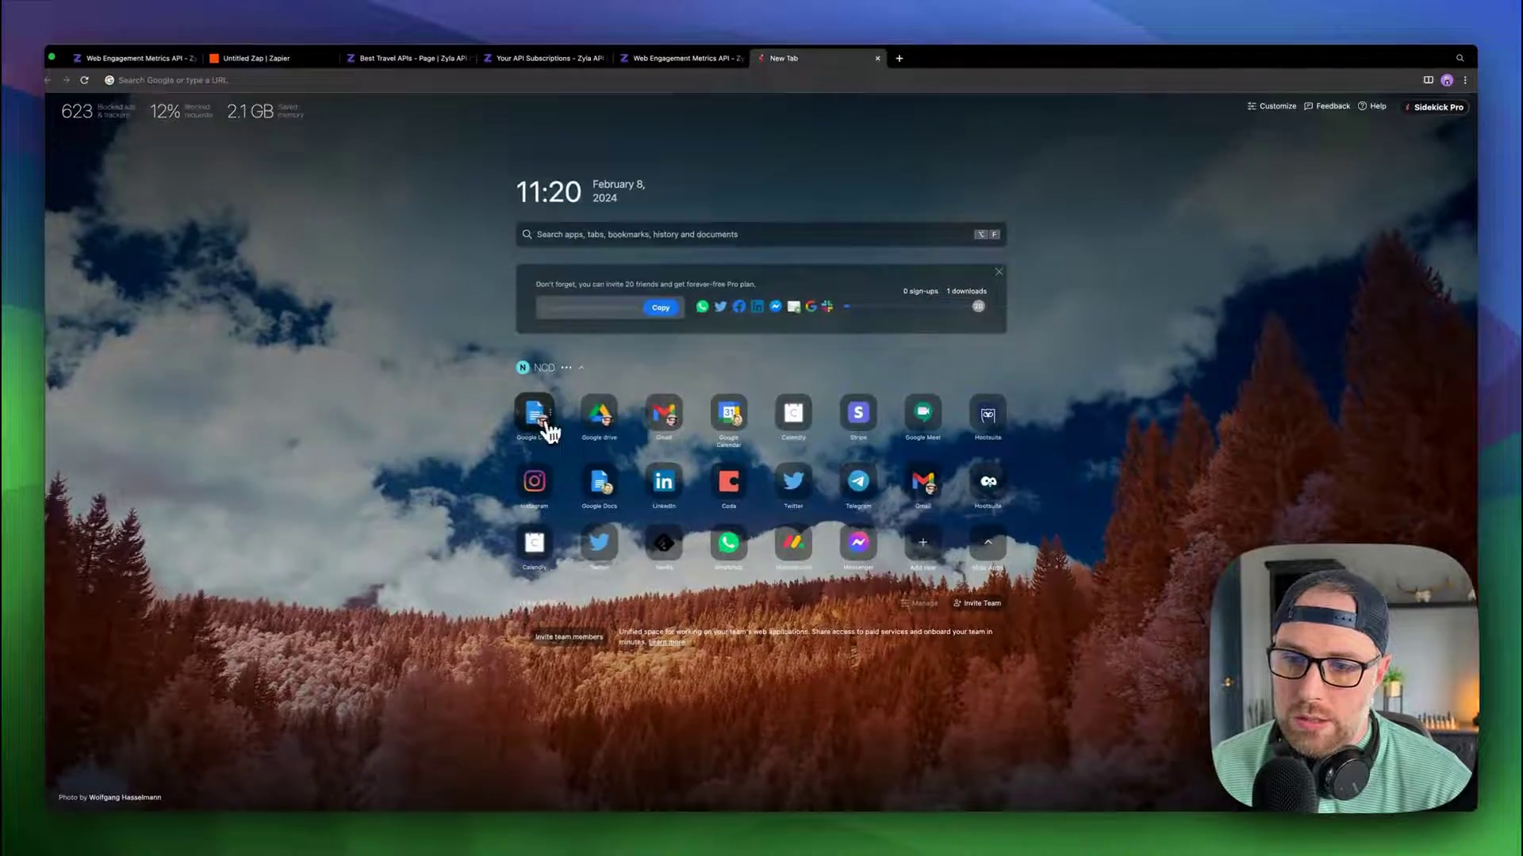
left_click(547, 428)
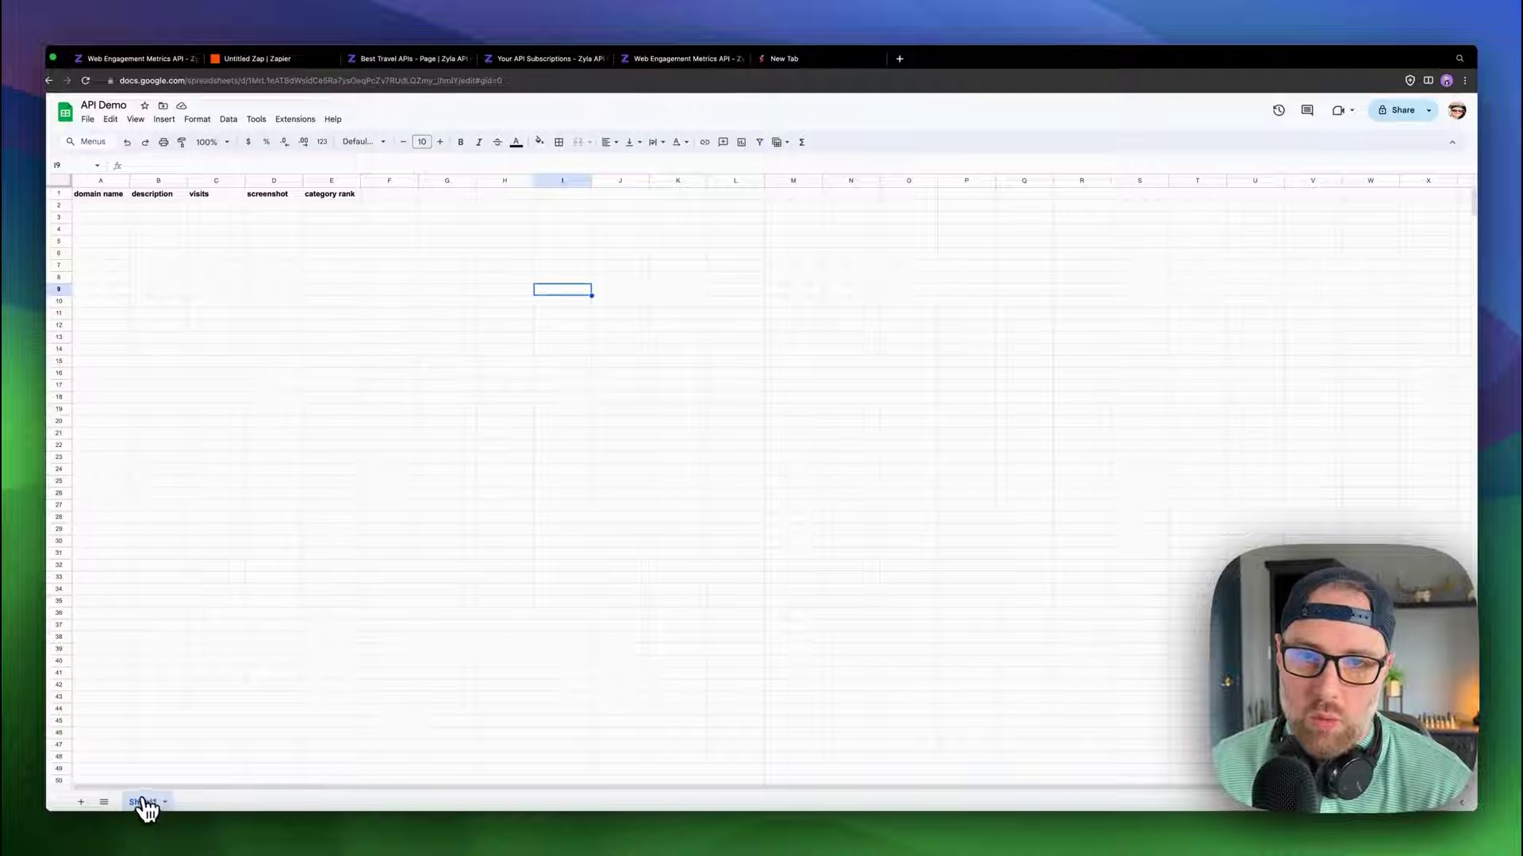
left_click(266, 62)
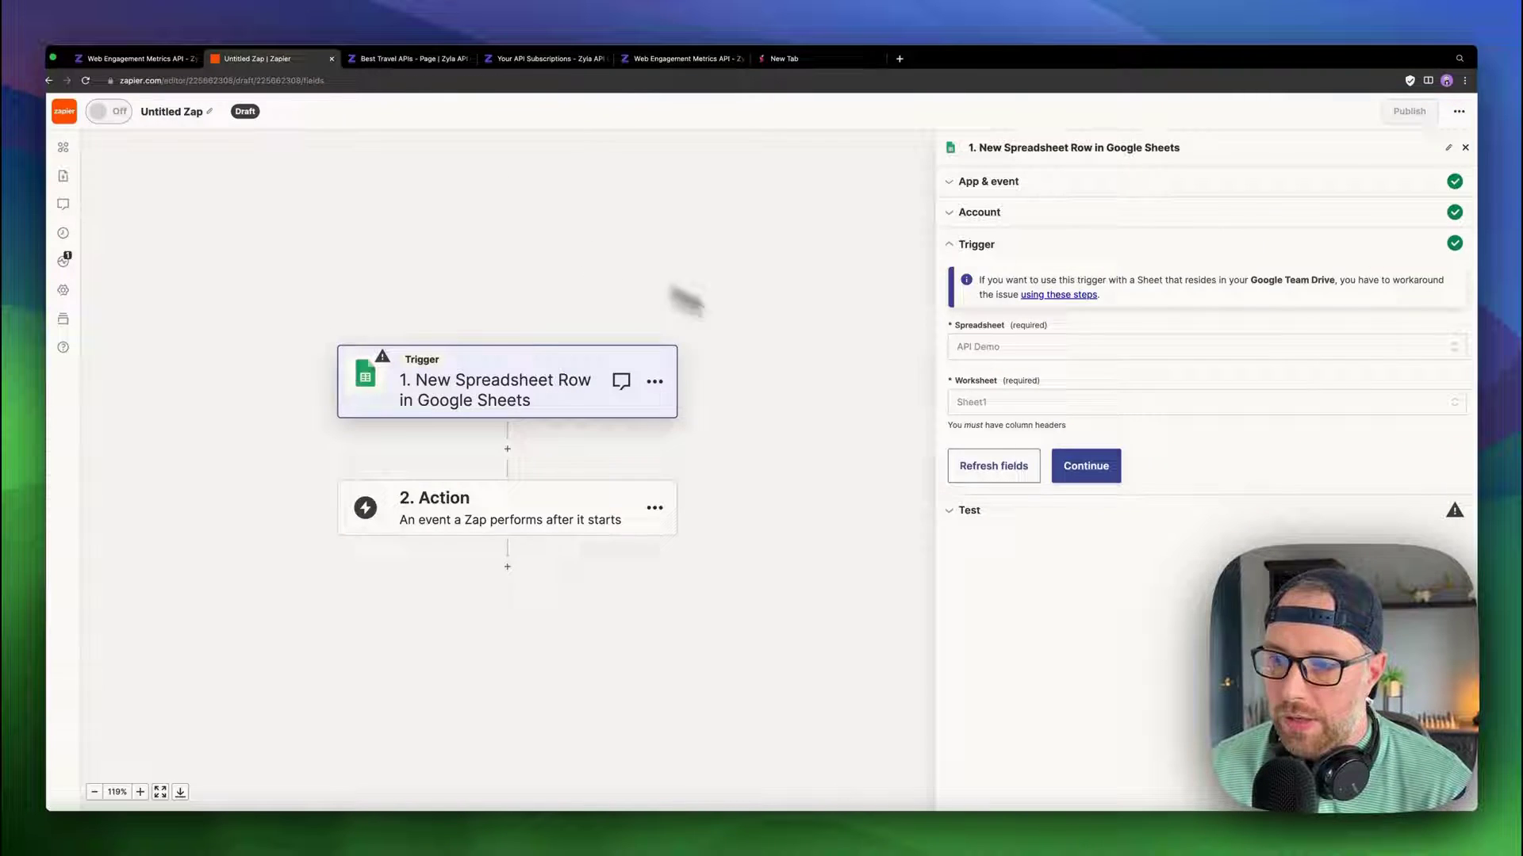
left_click(1086, 473)
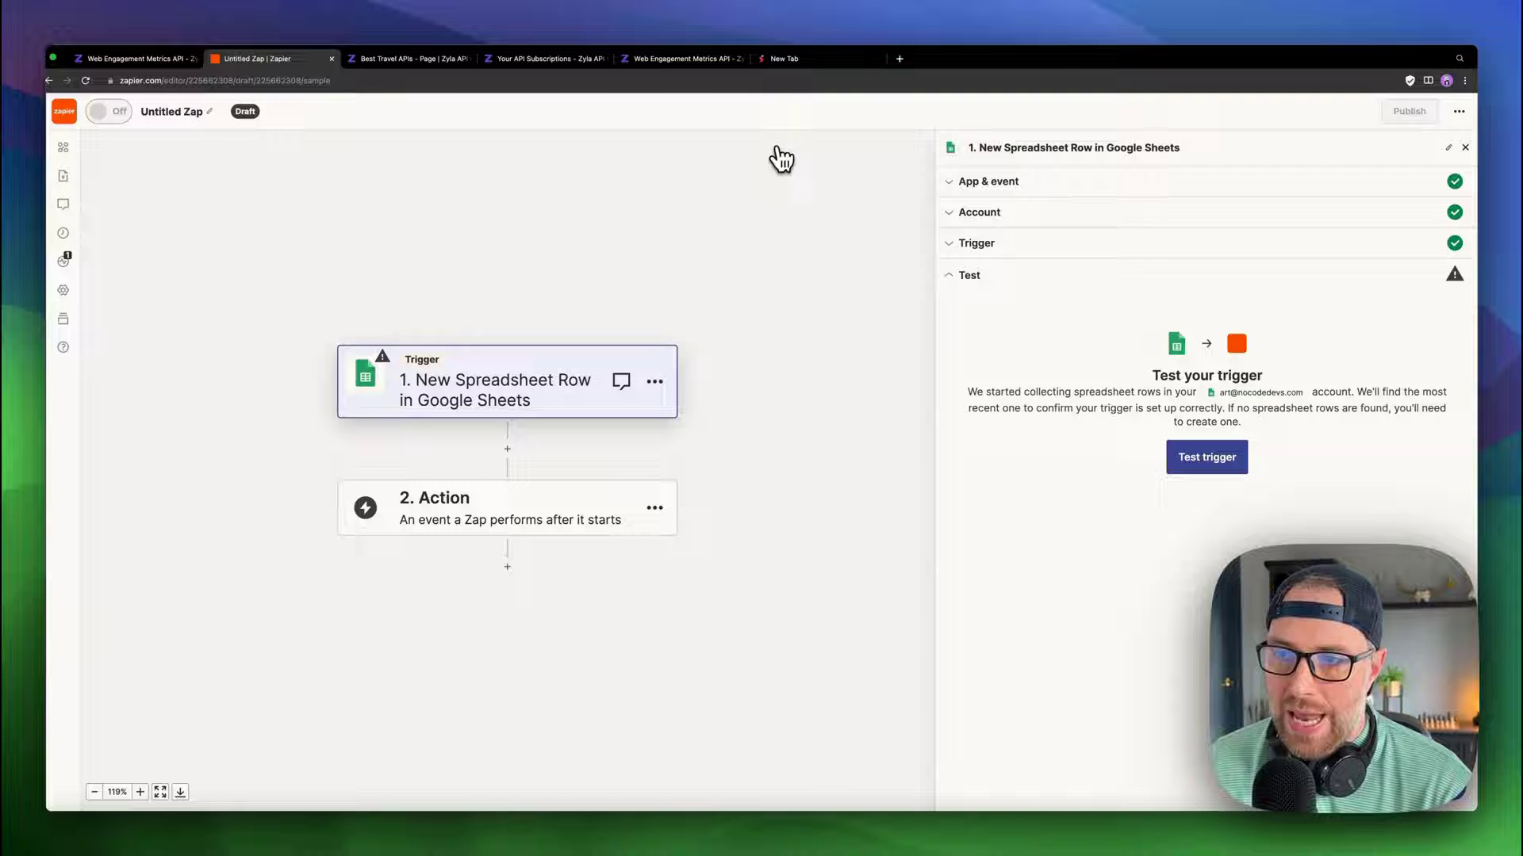
Enter nocodedevs.com in cell A2 of API Demo and widen column A
left_click(778, 66)
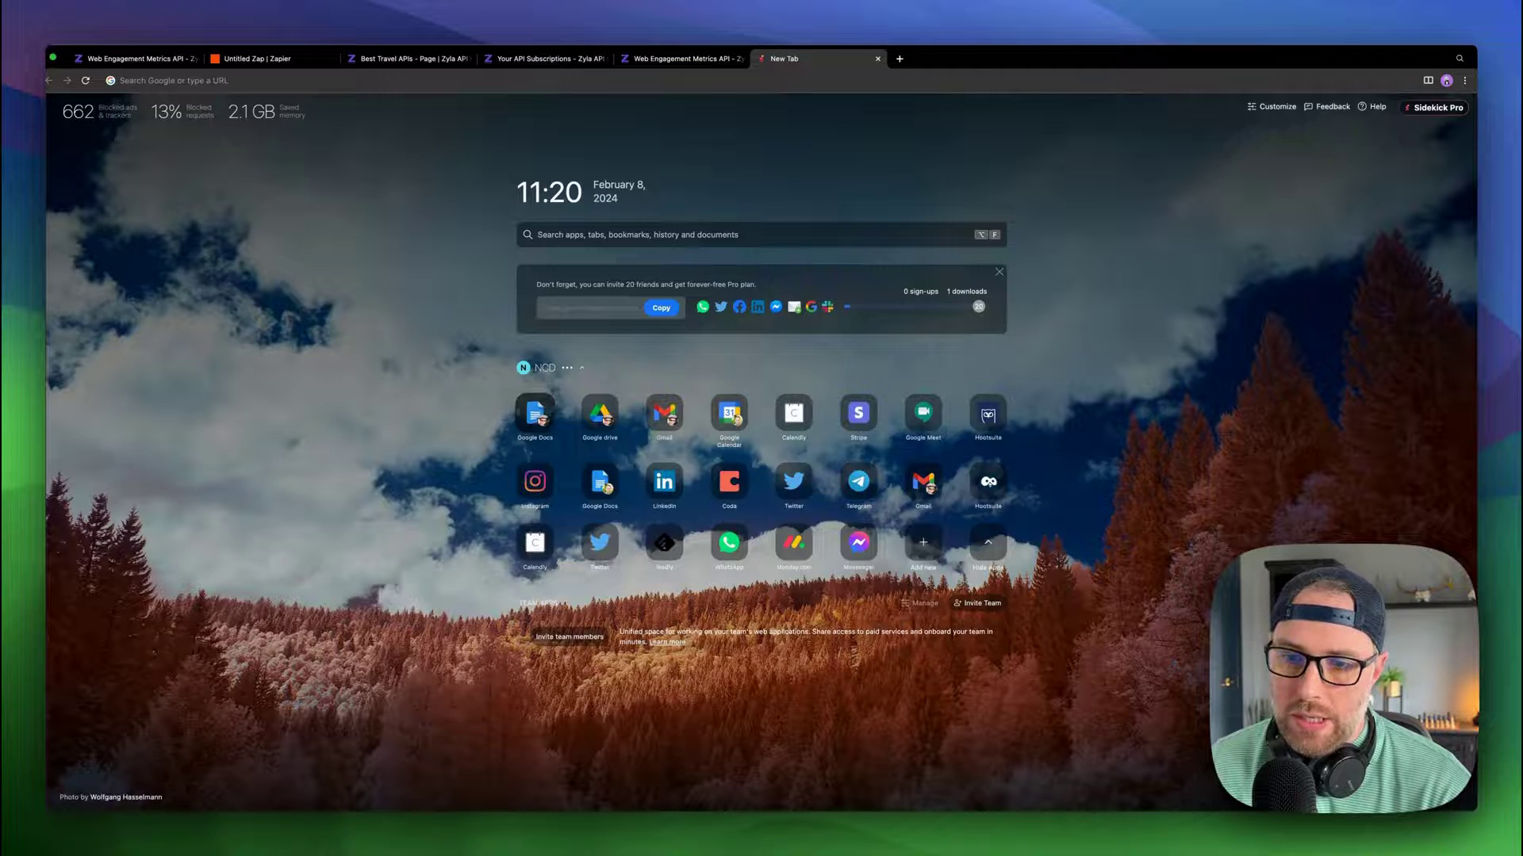
left_click(540, 419)
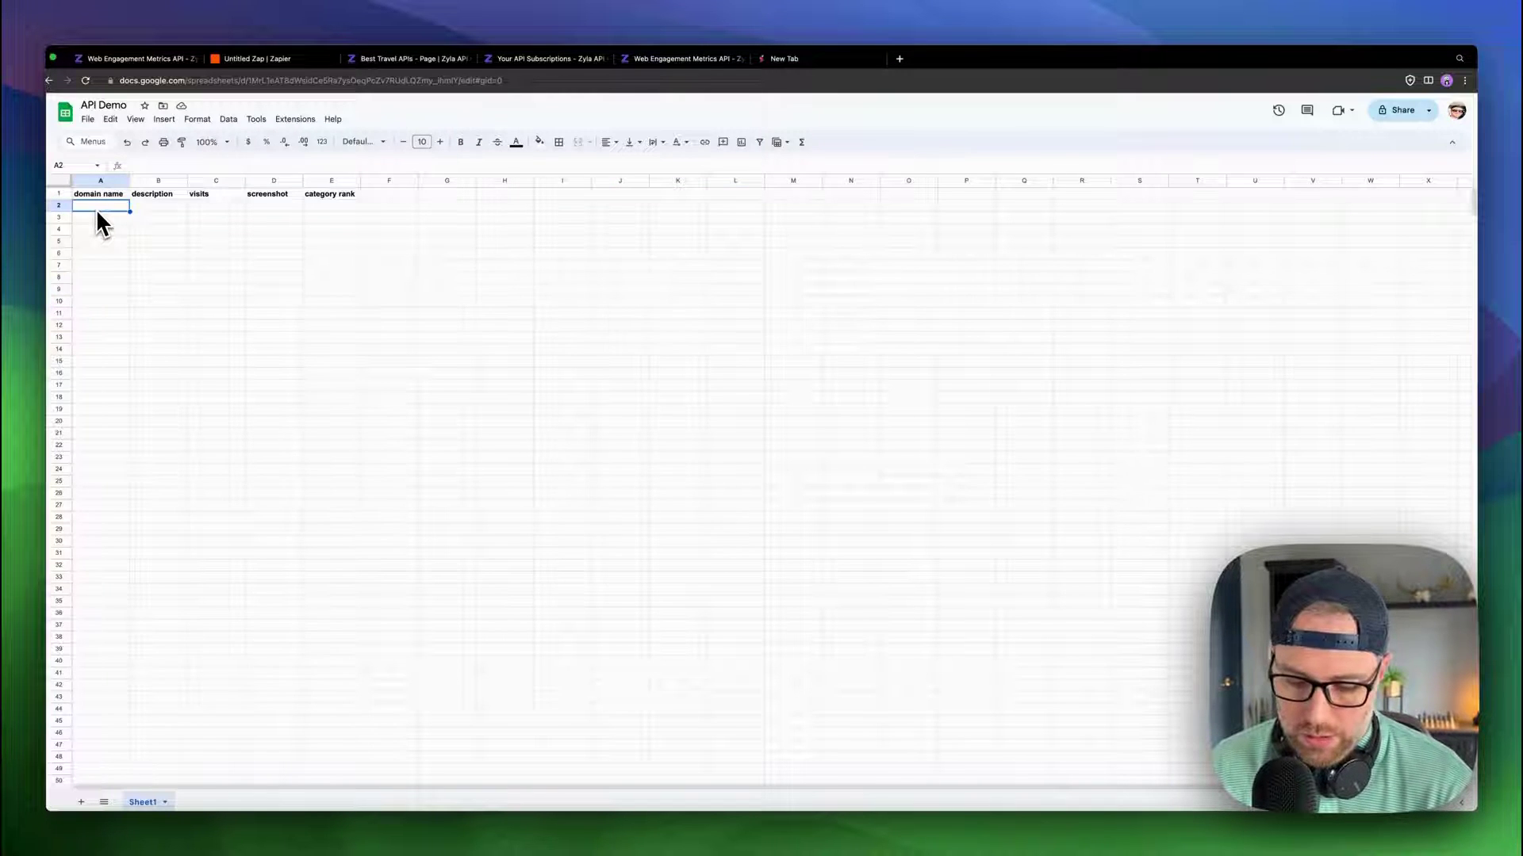
type("nocodedevs.com")
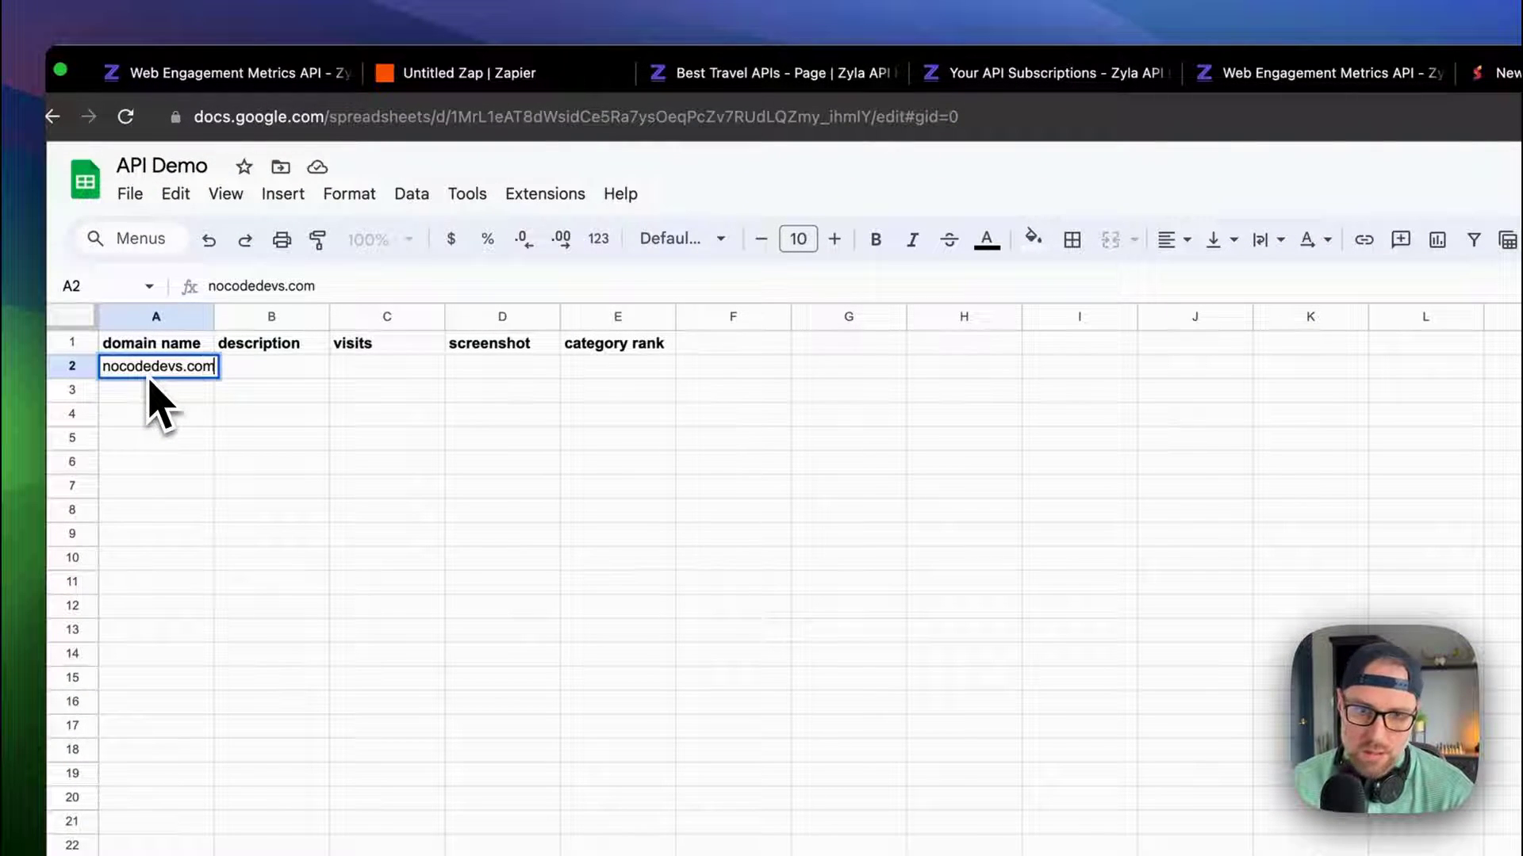
key("Return")
left_click_drag(212, 317, 226, 320)
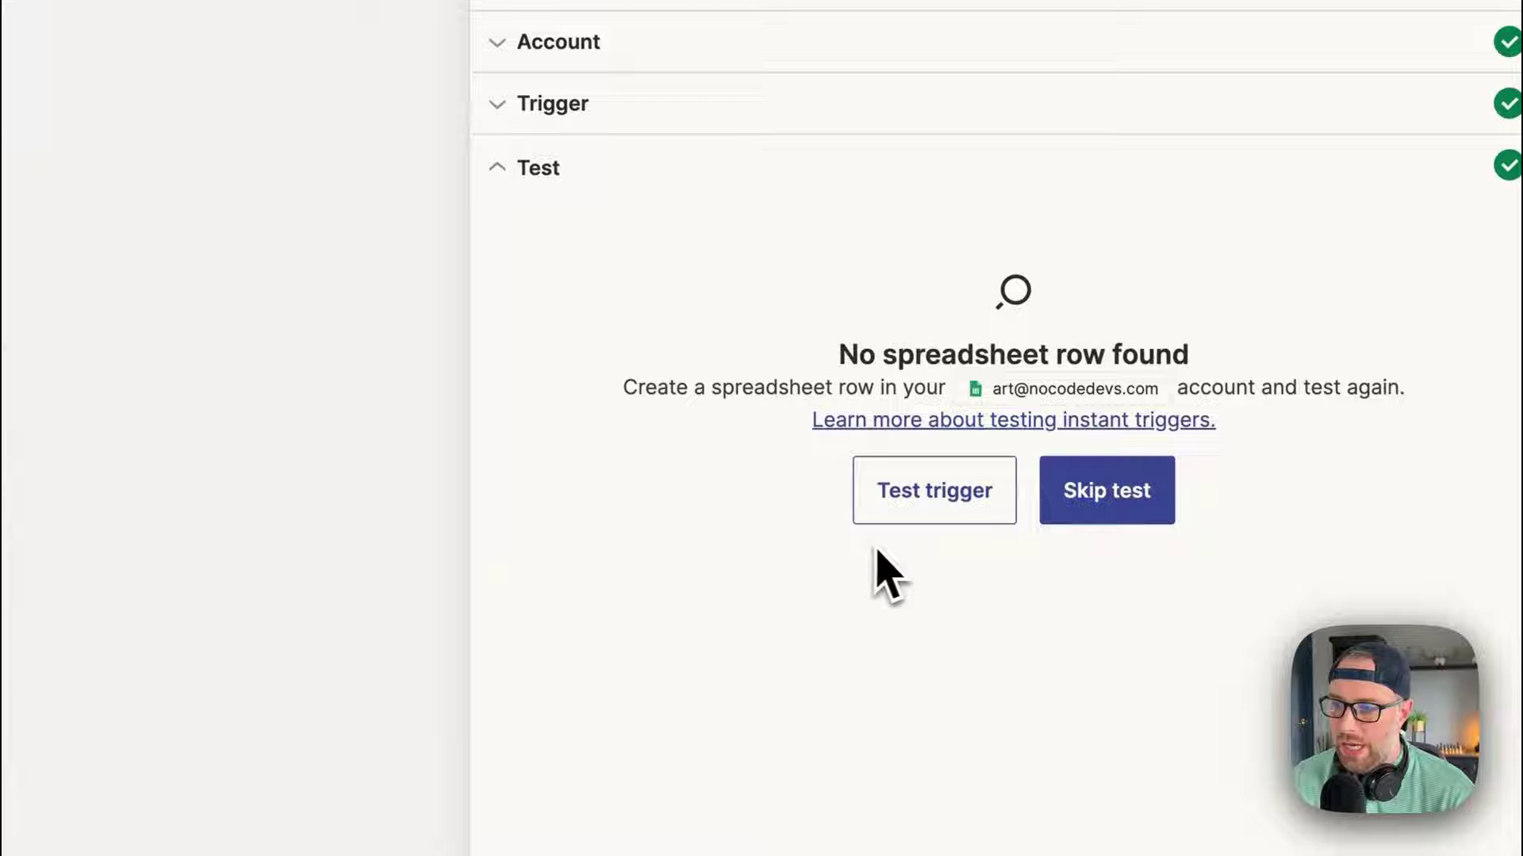
Re-run the trigger test so it finds row 2 with nocodedevs.com
left_click(928, 507)
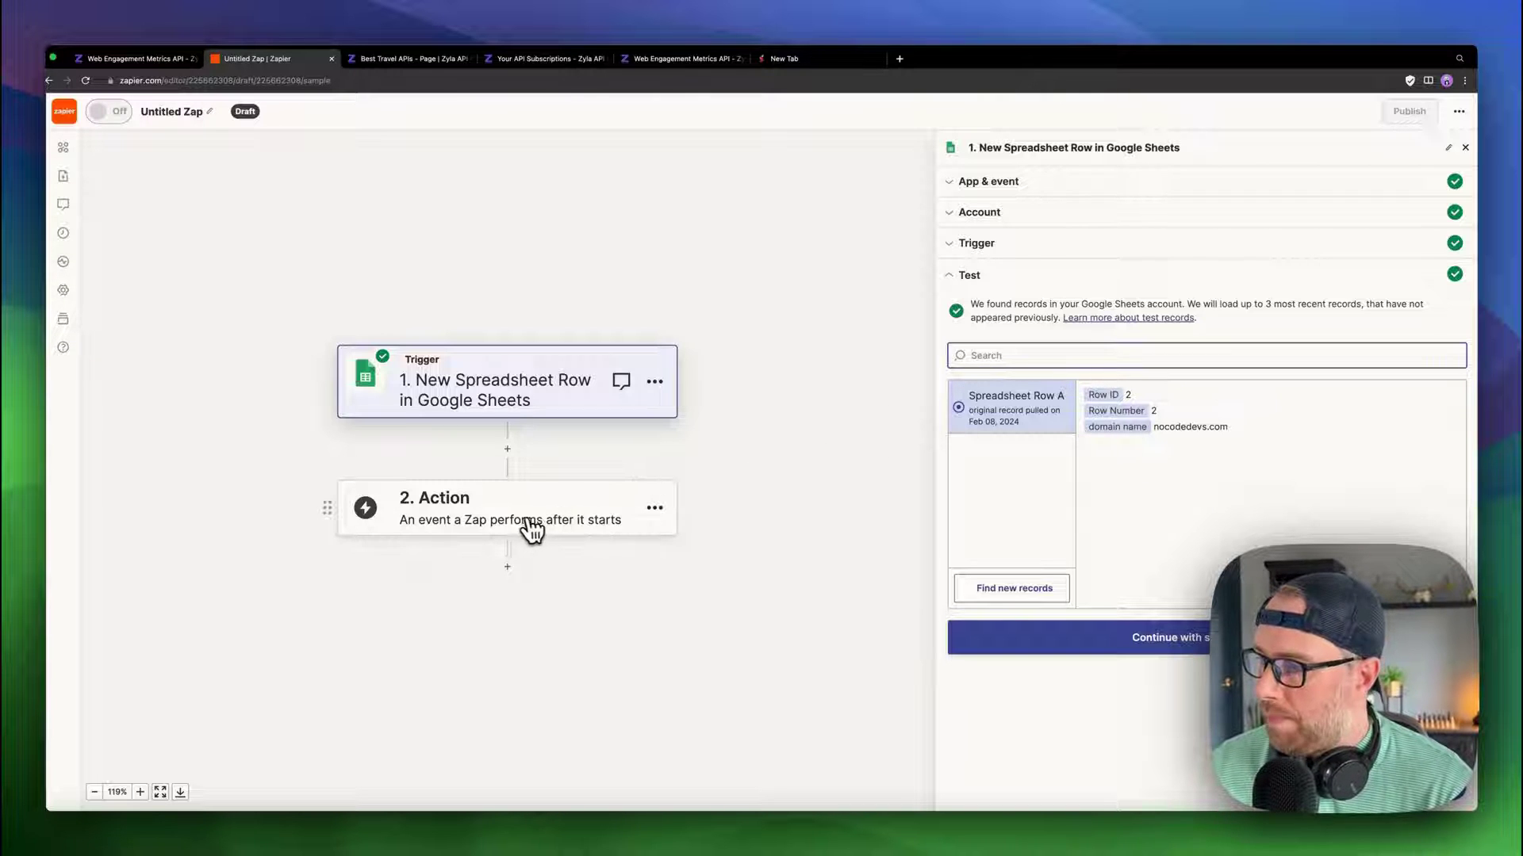
left_click(492, 519)
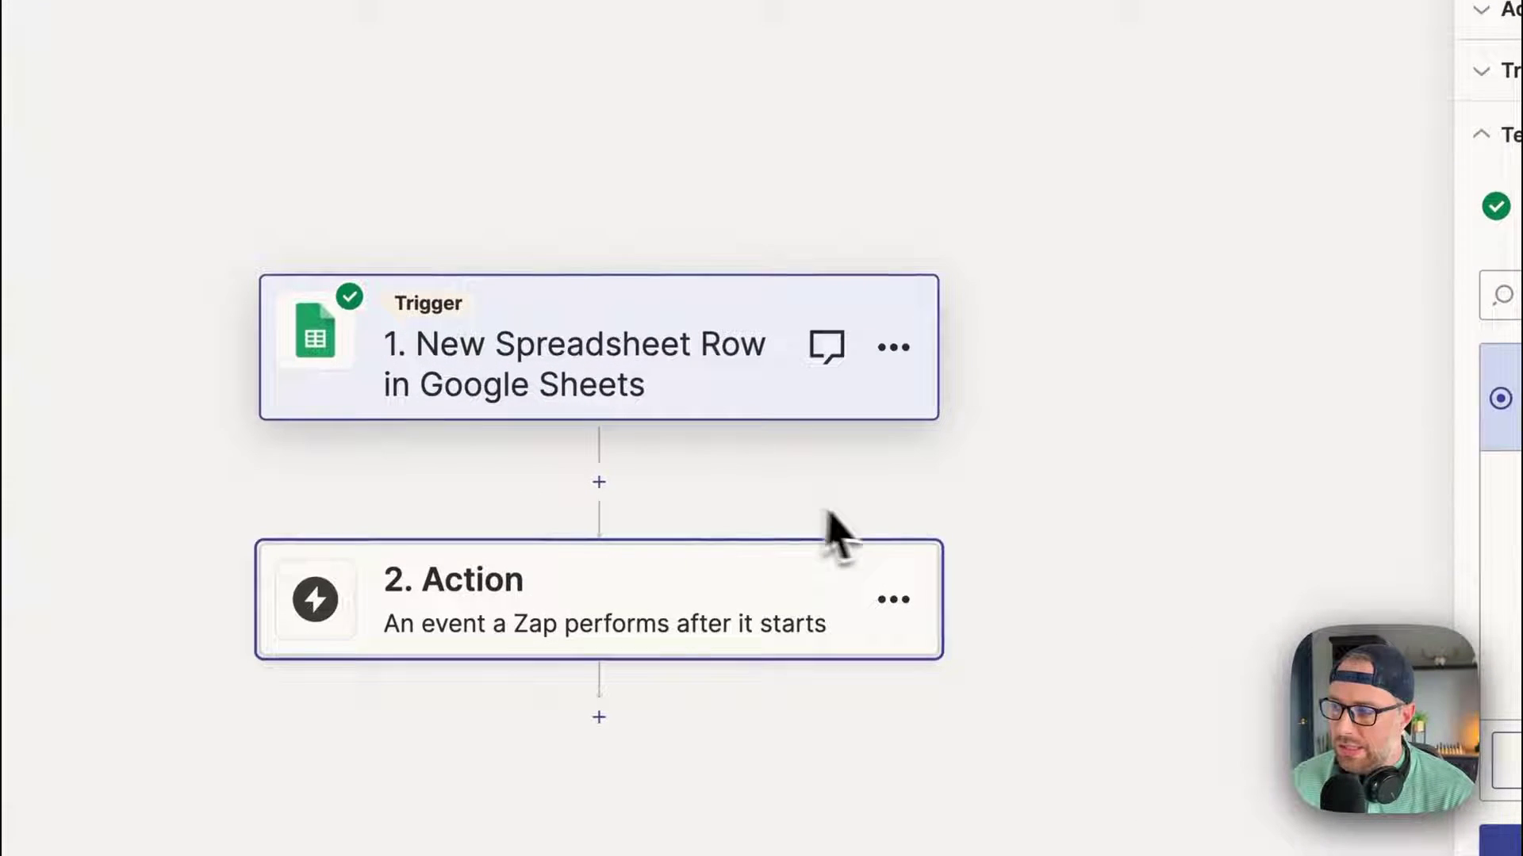
Make step 2 a Webhooks by Zapier action using the GET event
left_click(571, 585)
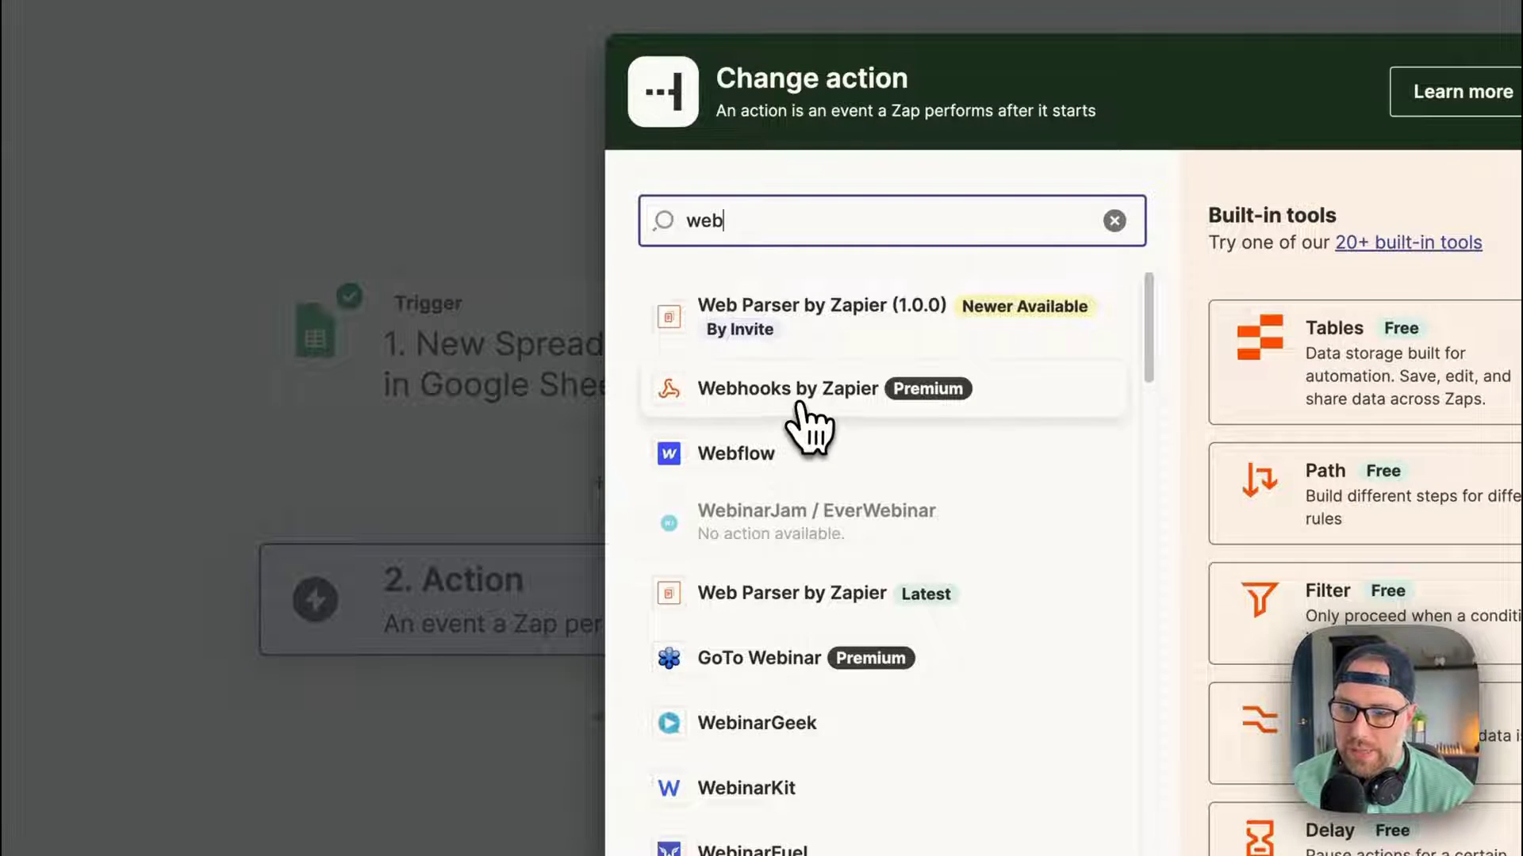
left_click(944, 393)
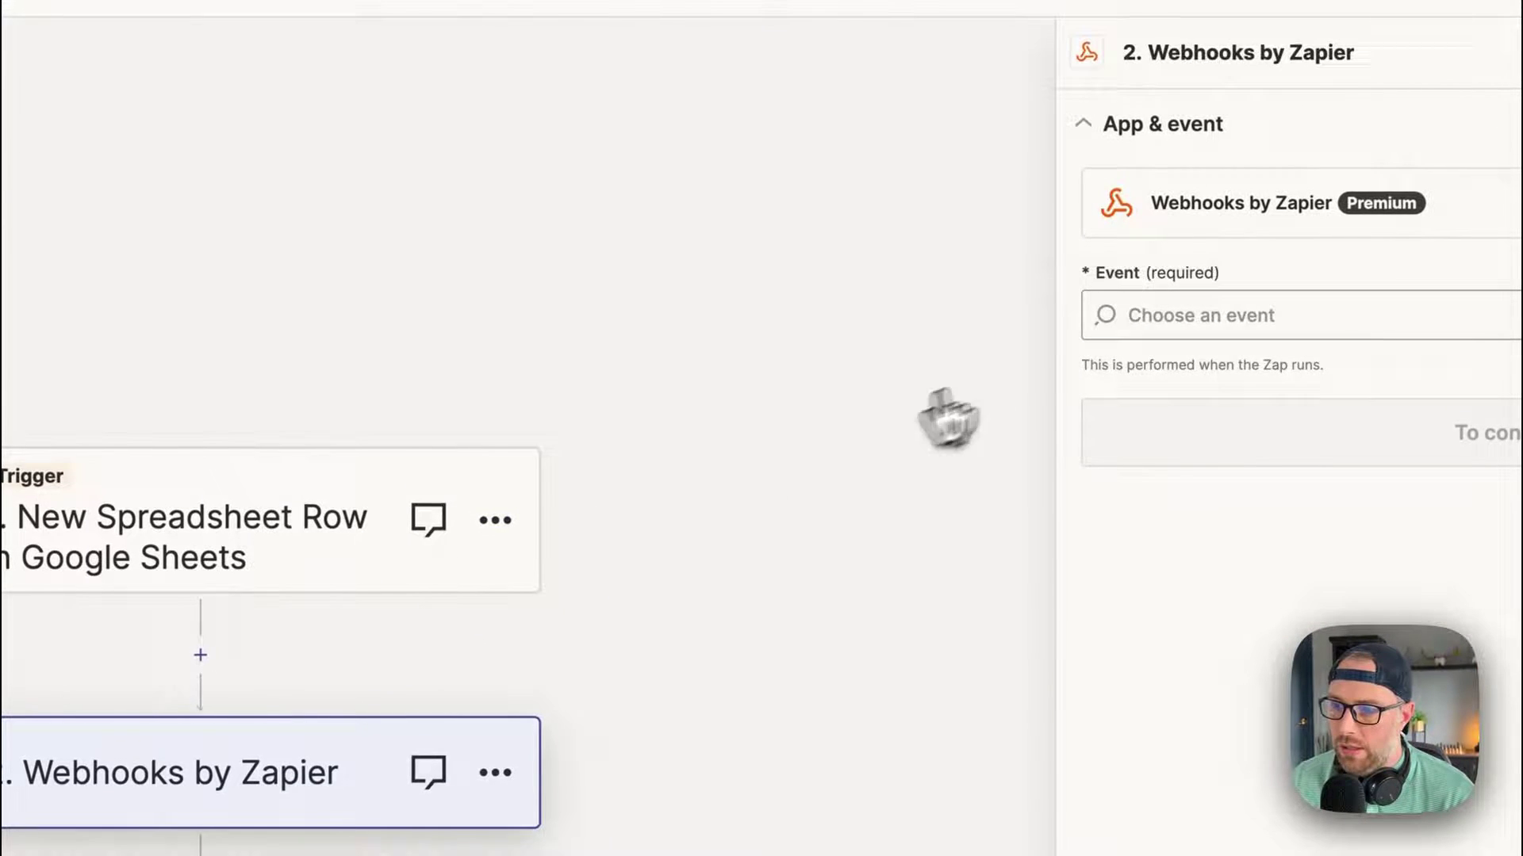
left_click(1261, 325)
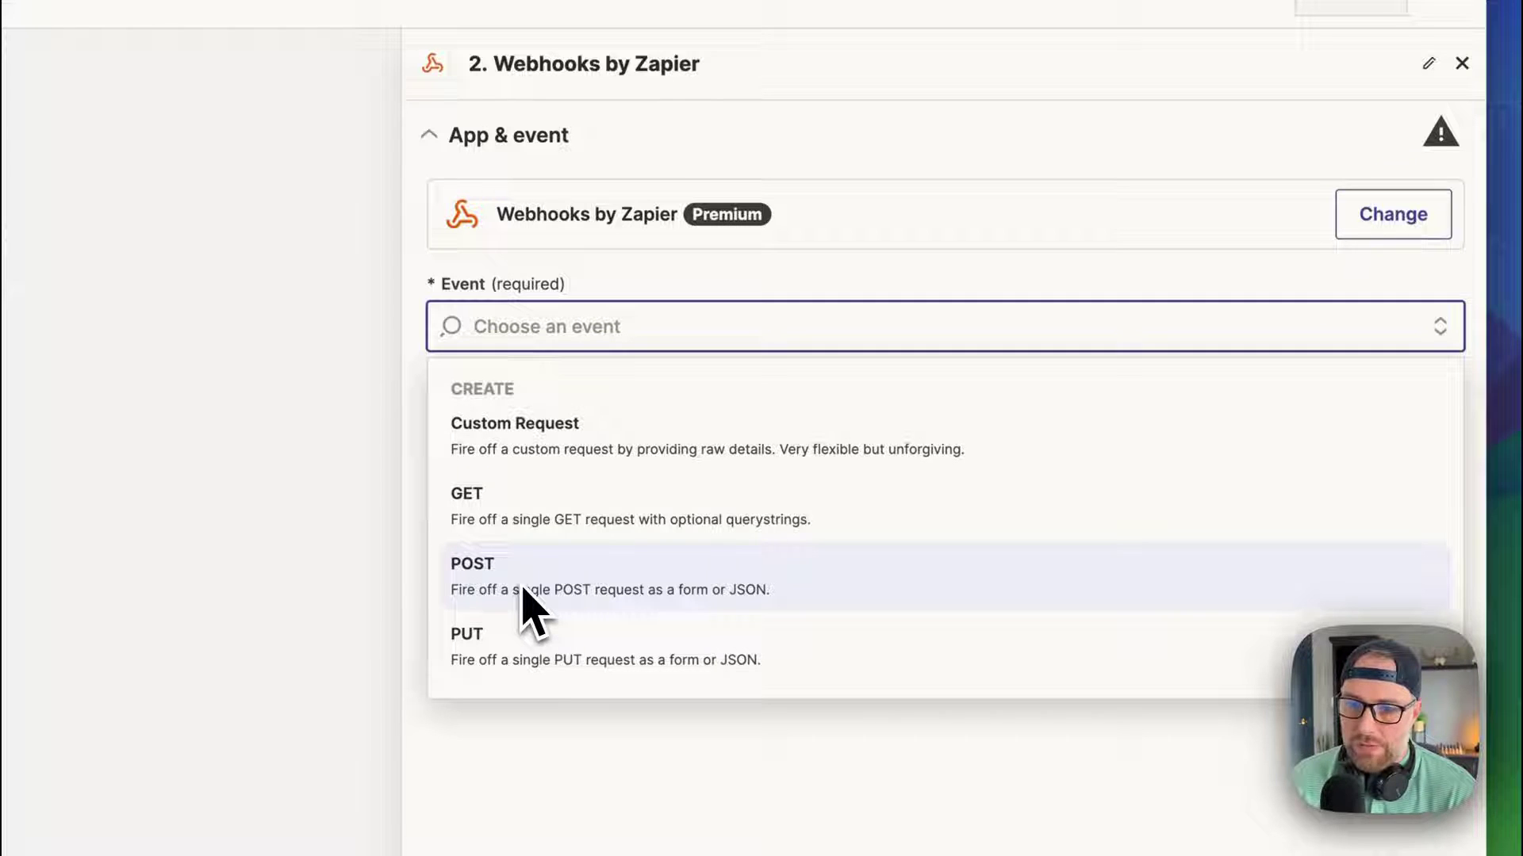
left_click(547, 511)
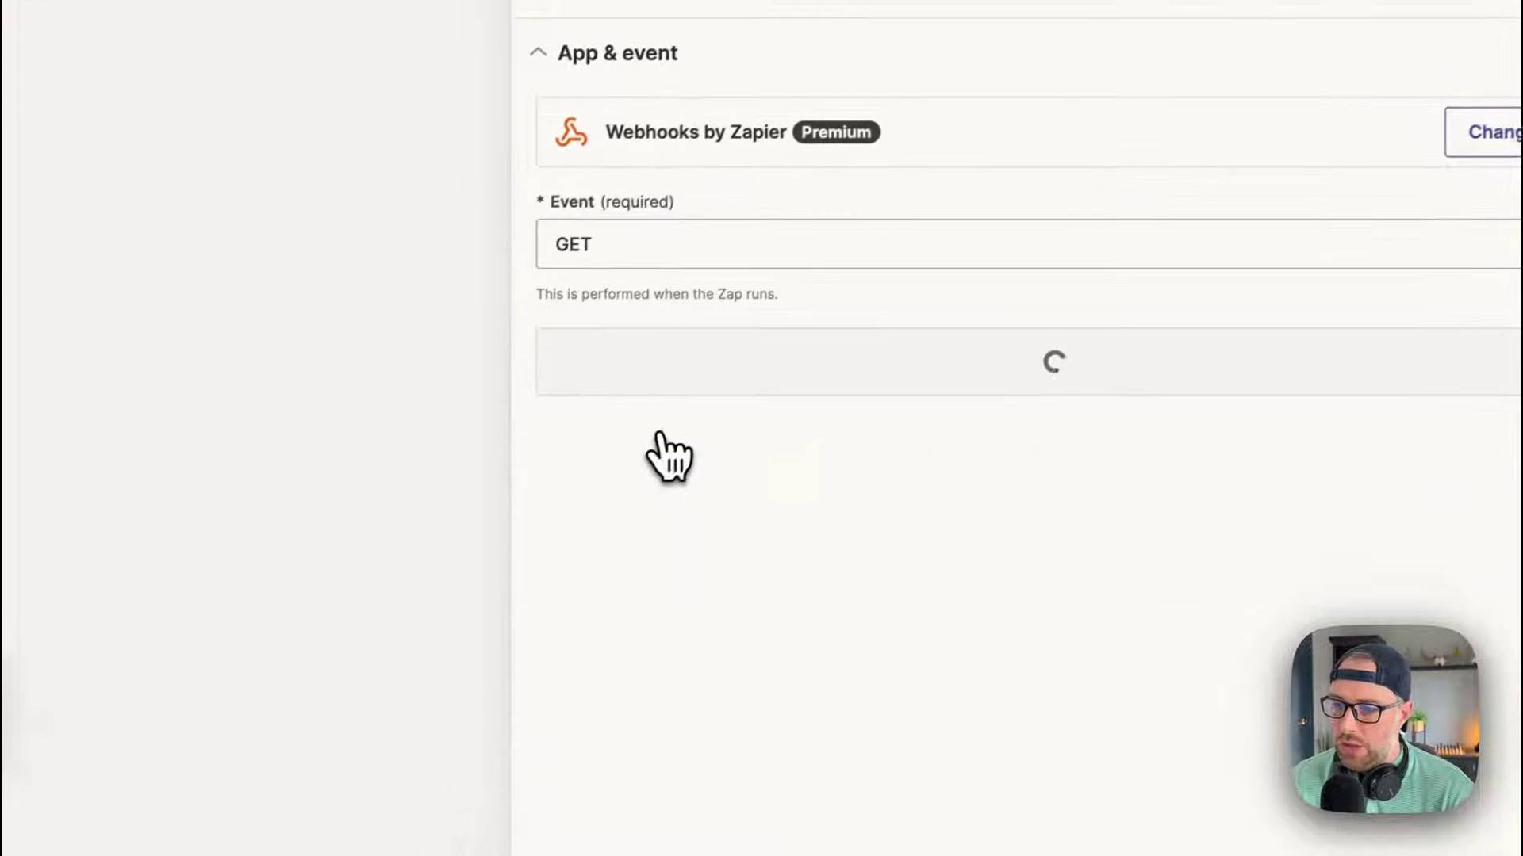
left_click(847, 339)
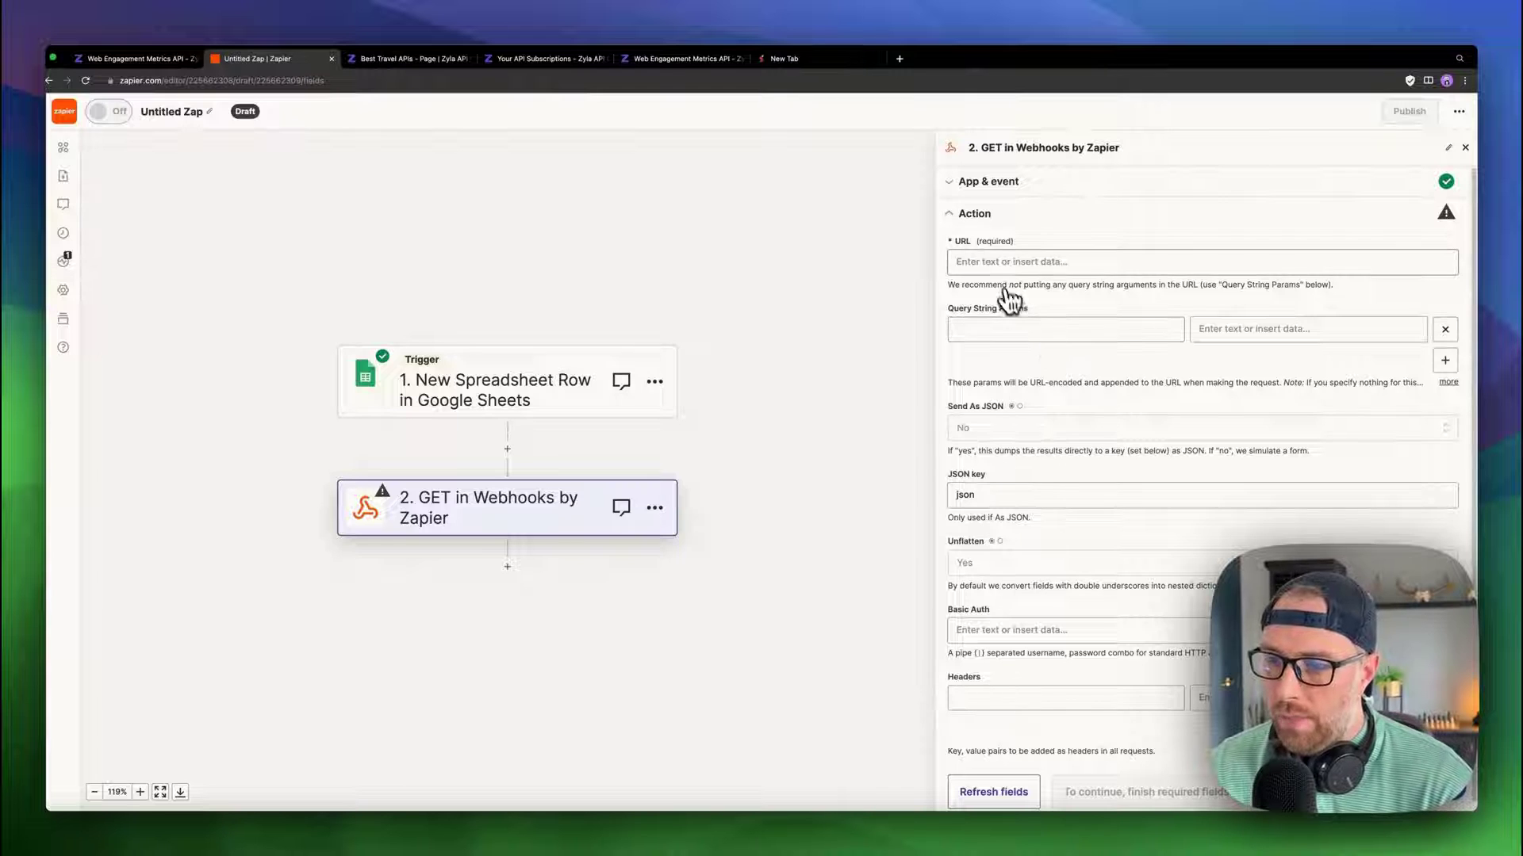
Paste the Zyla get data endpoint into the GET URL field, removing the 'GET ' prefix and blank line
left_click(678, 58)
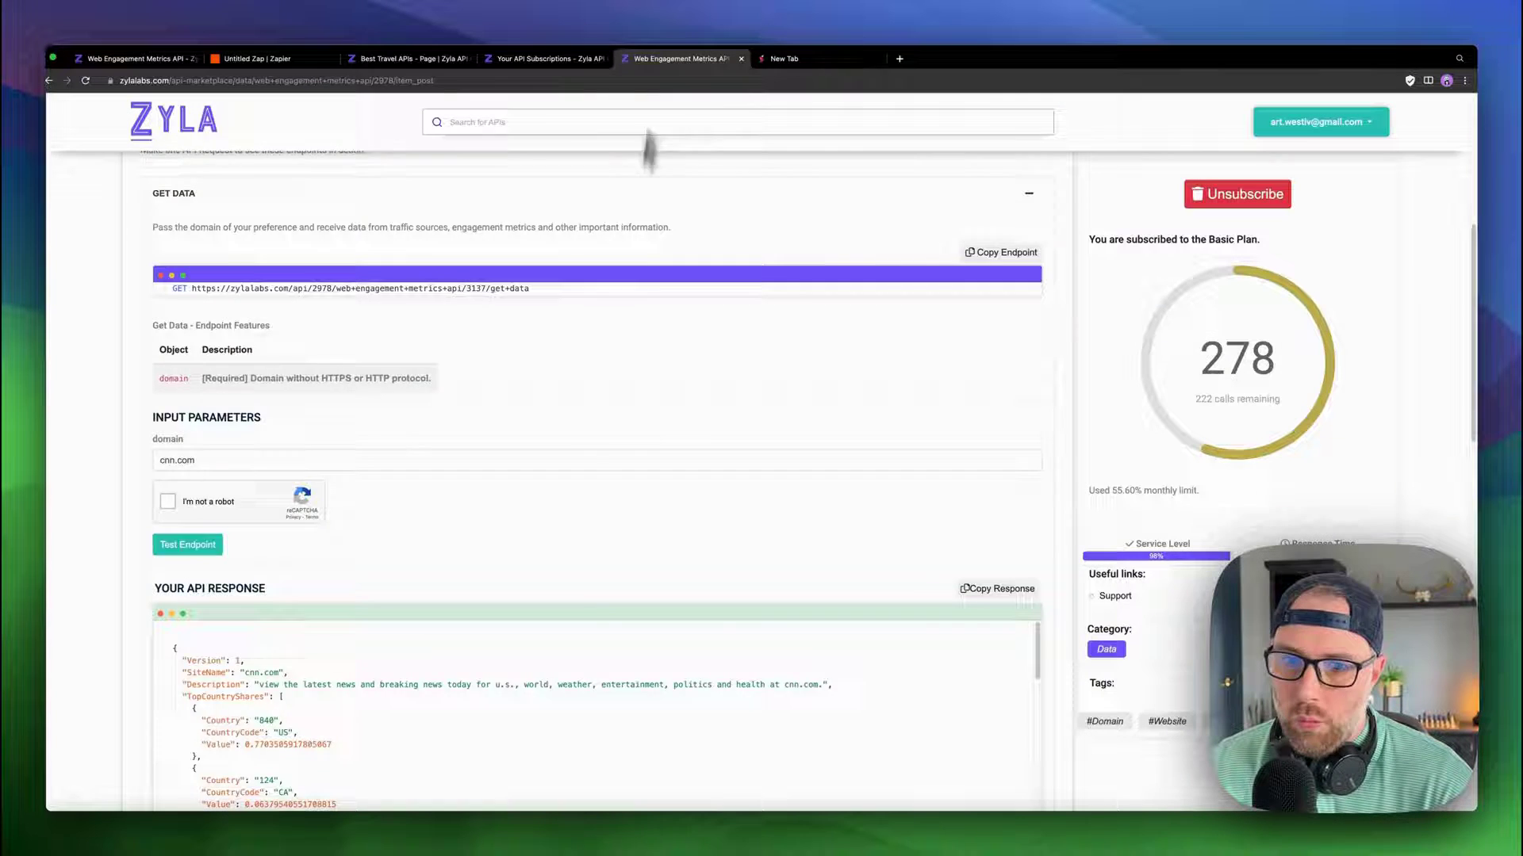
scroll(586, 503, "down", 2)
scroll(585, 503, "up", 3)
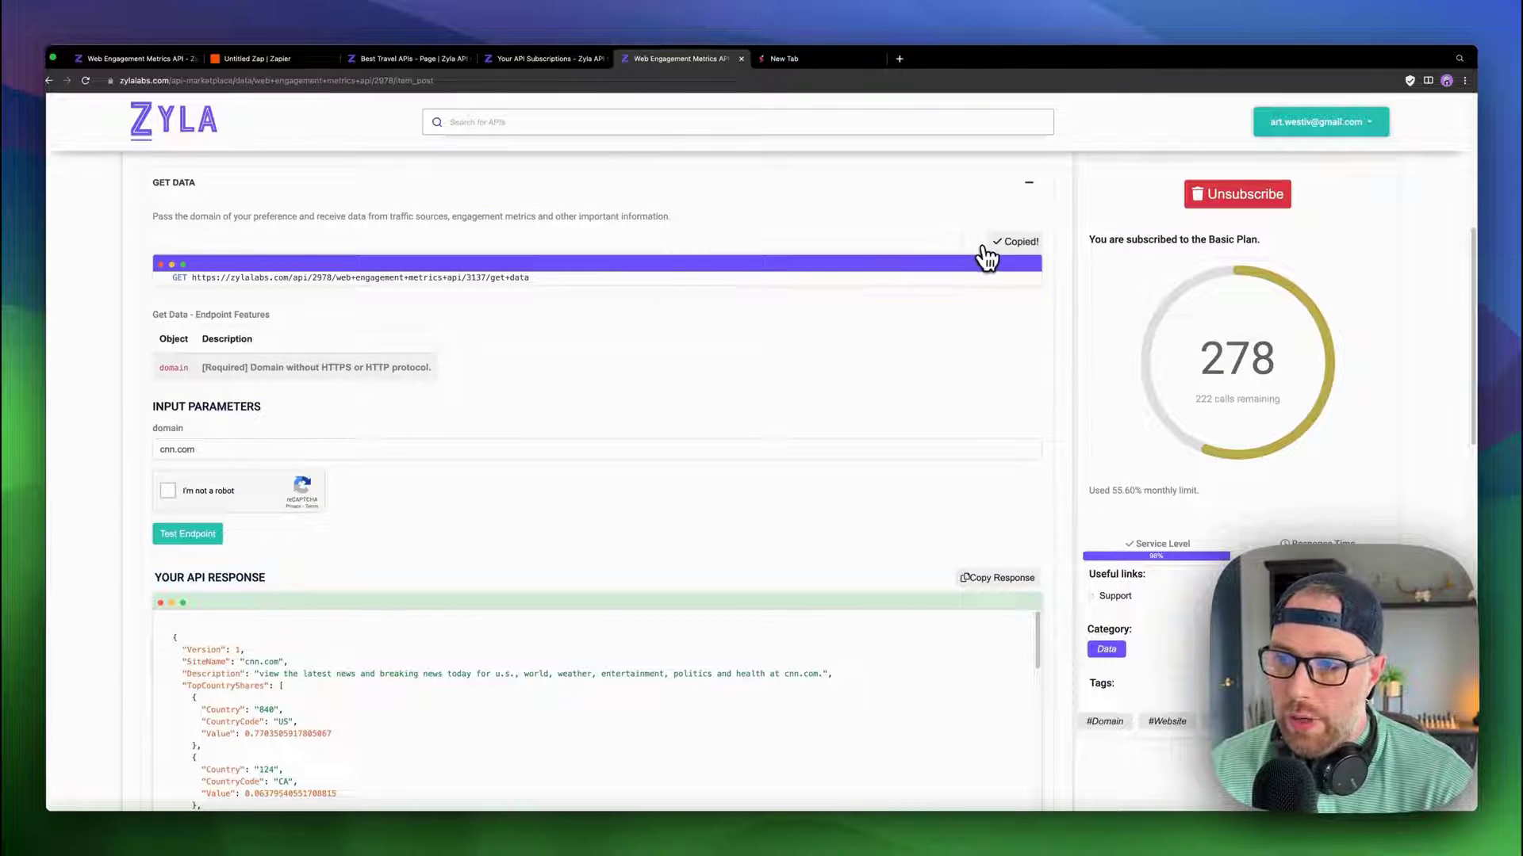
left_click(262, 59)
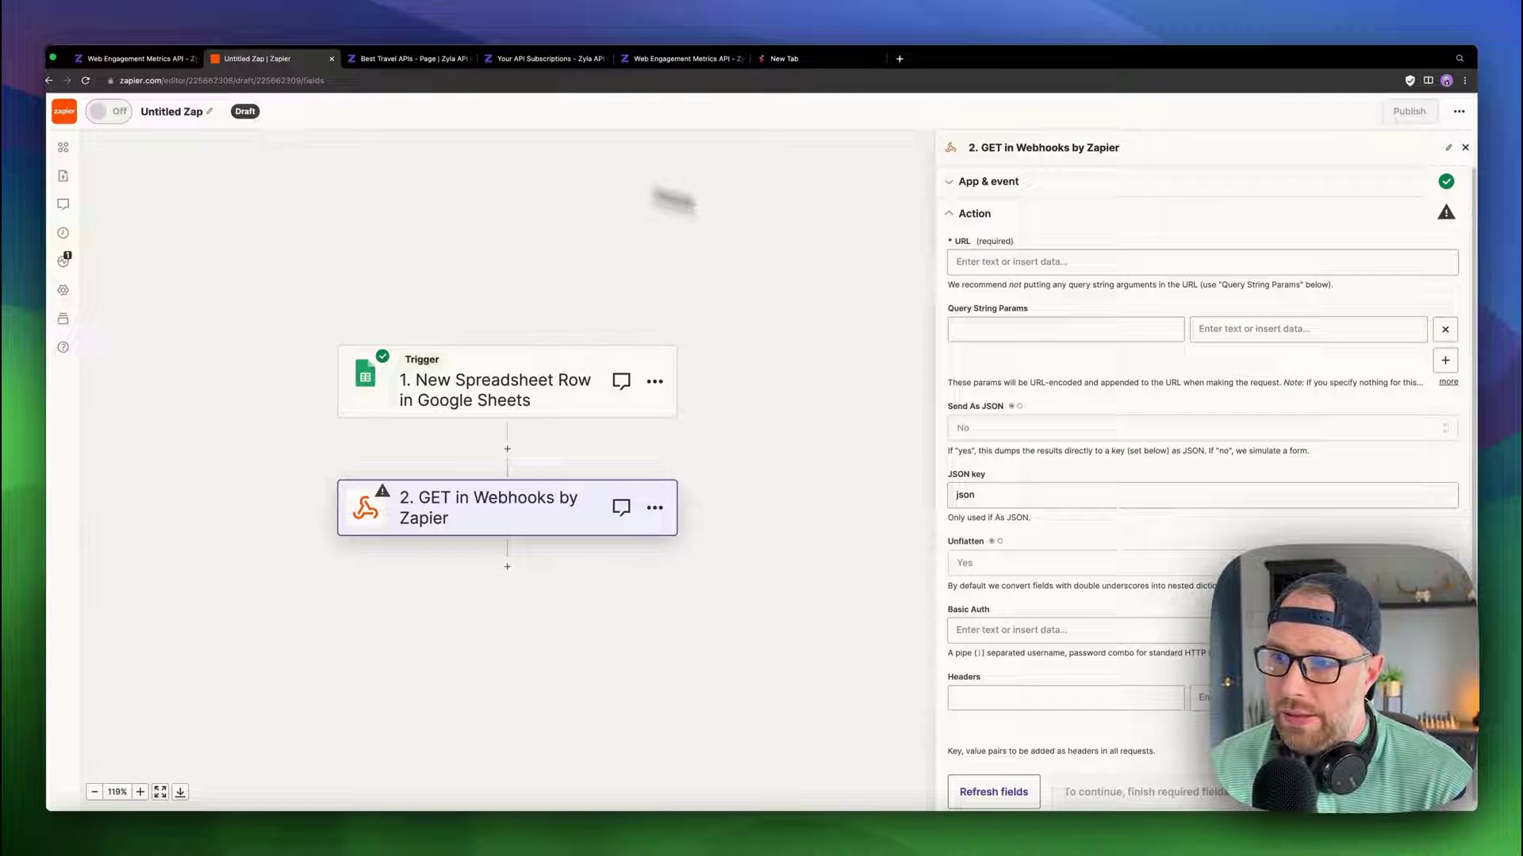
left_click(1023, 260)
type("GET https://zylalabs.com/api/2978/web+engagement+metrics+api/3137/get+data")
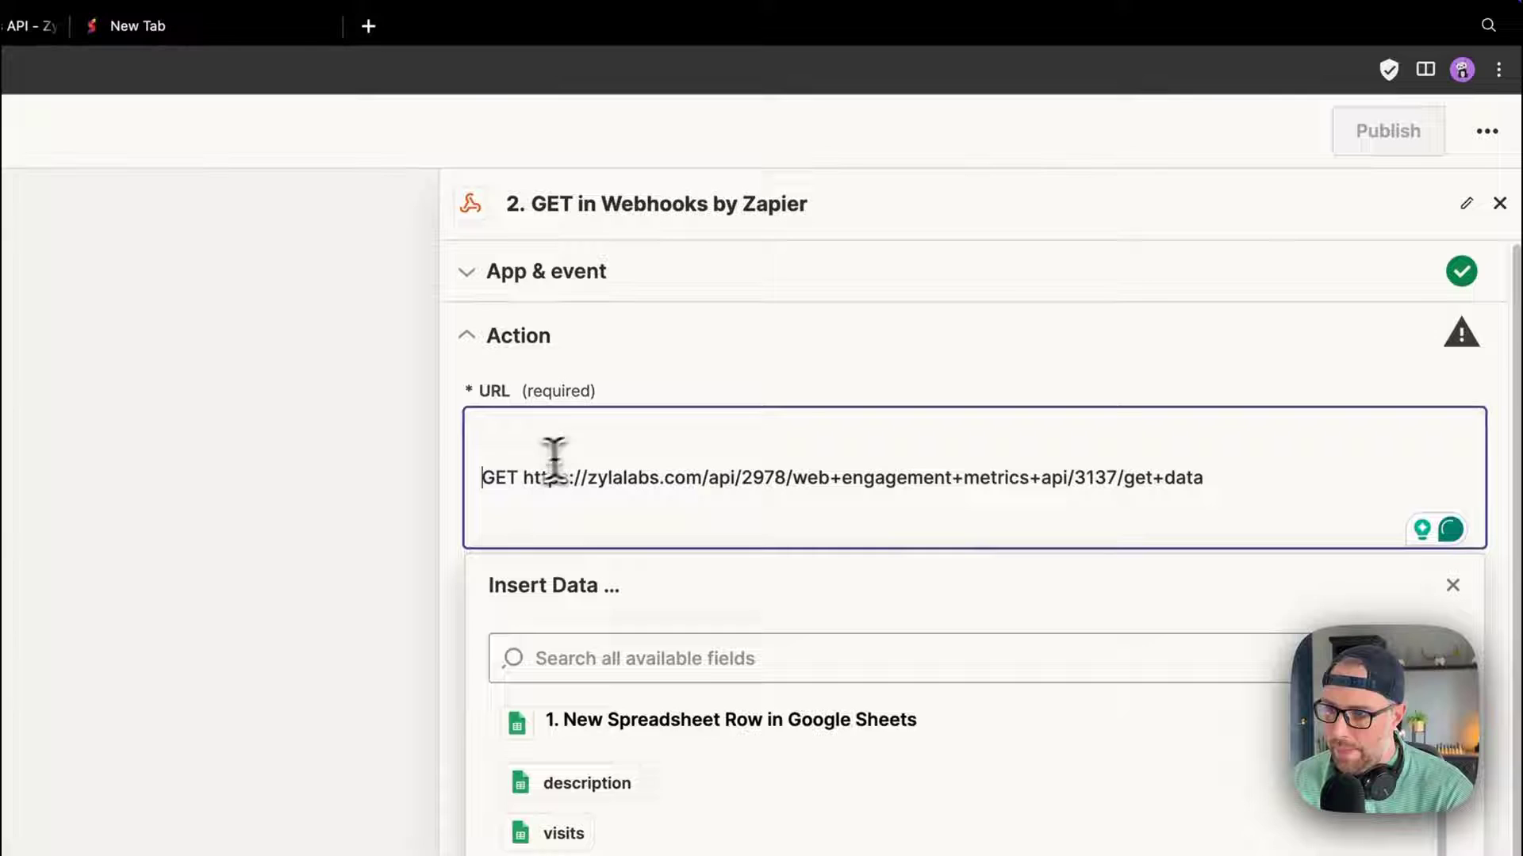
key("BackSpace")
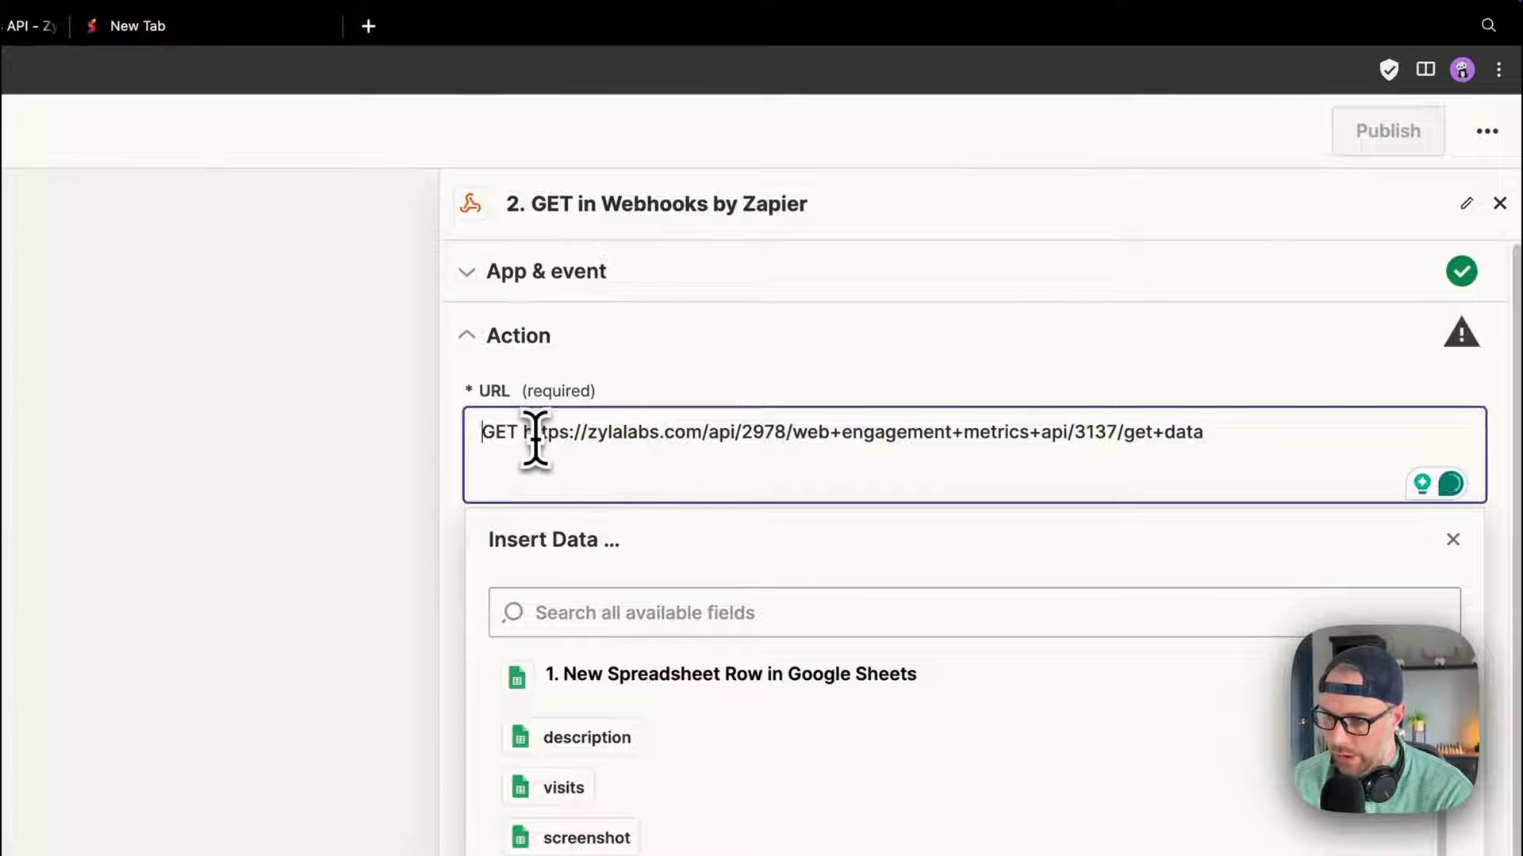
key("BackSpace")
key("BackSpace")
key("BackSpace")
key("BackSpace")
left_click(735, 400)
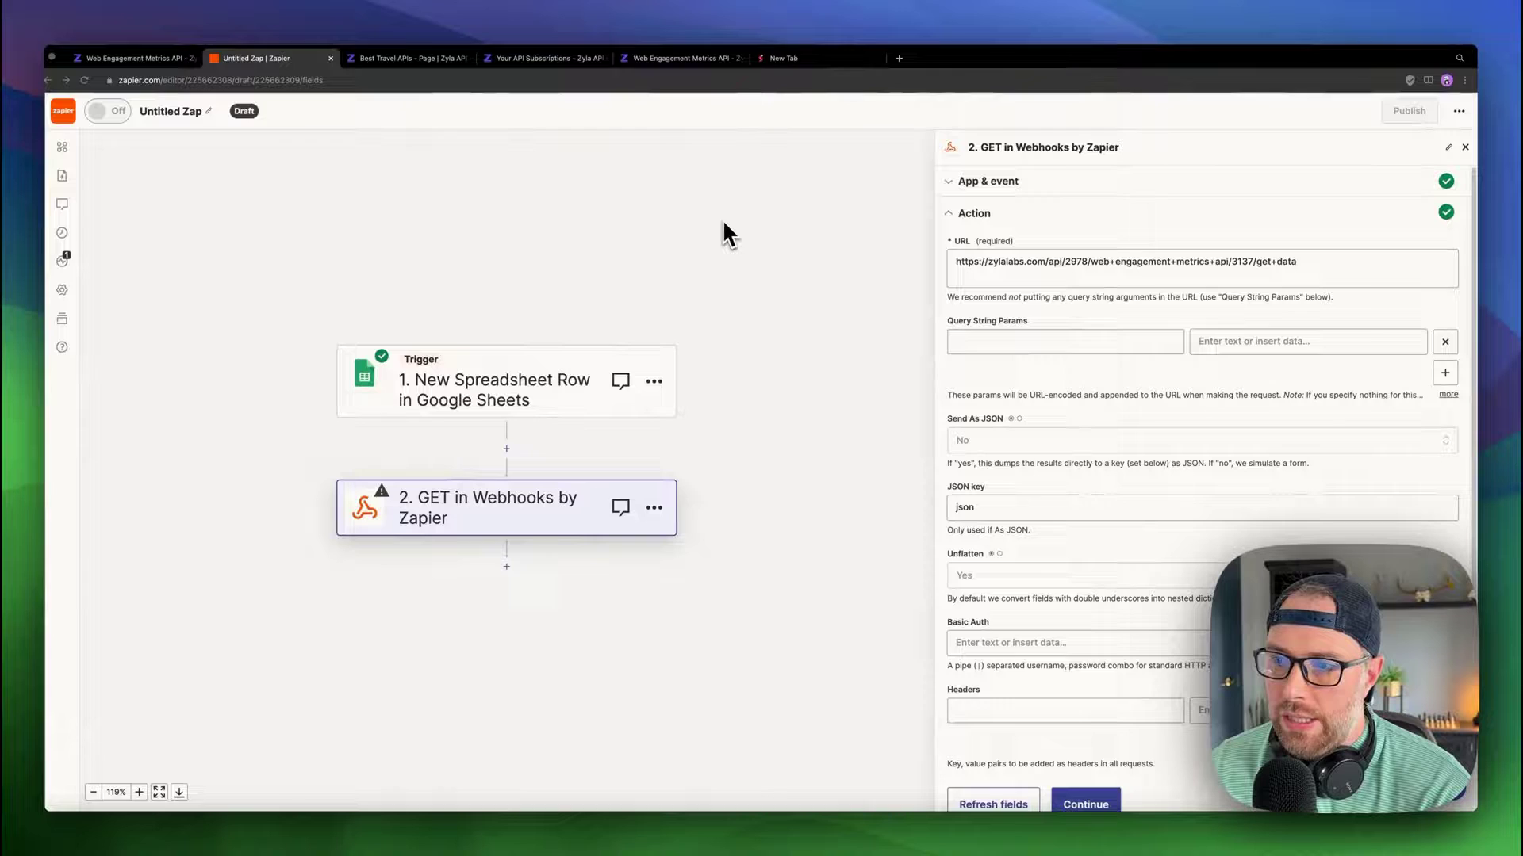
Add a 'domain' query string parameter mapped to the trigger's domain name field
left_click(663, 62)
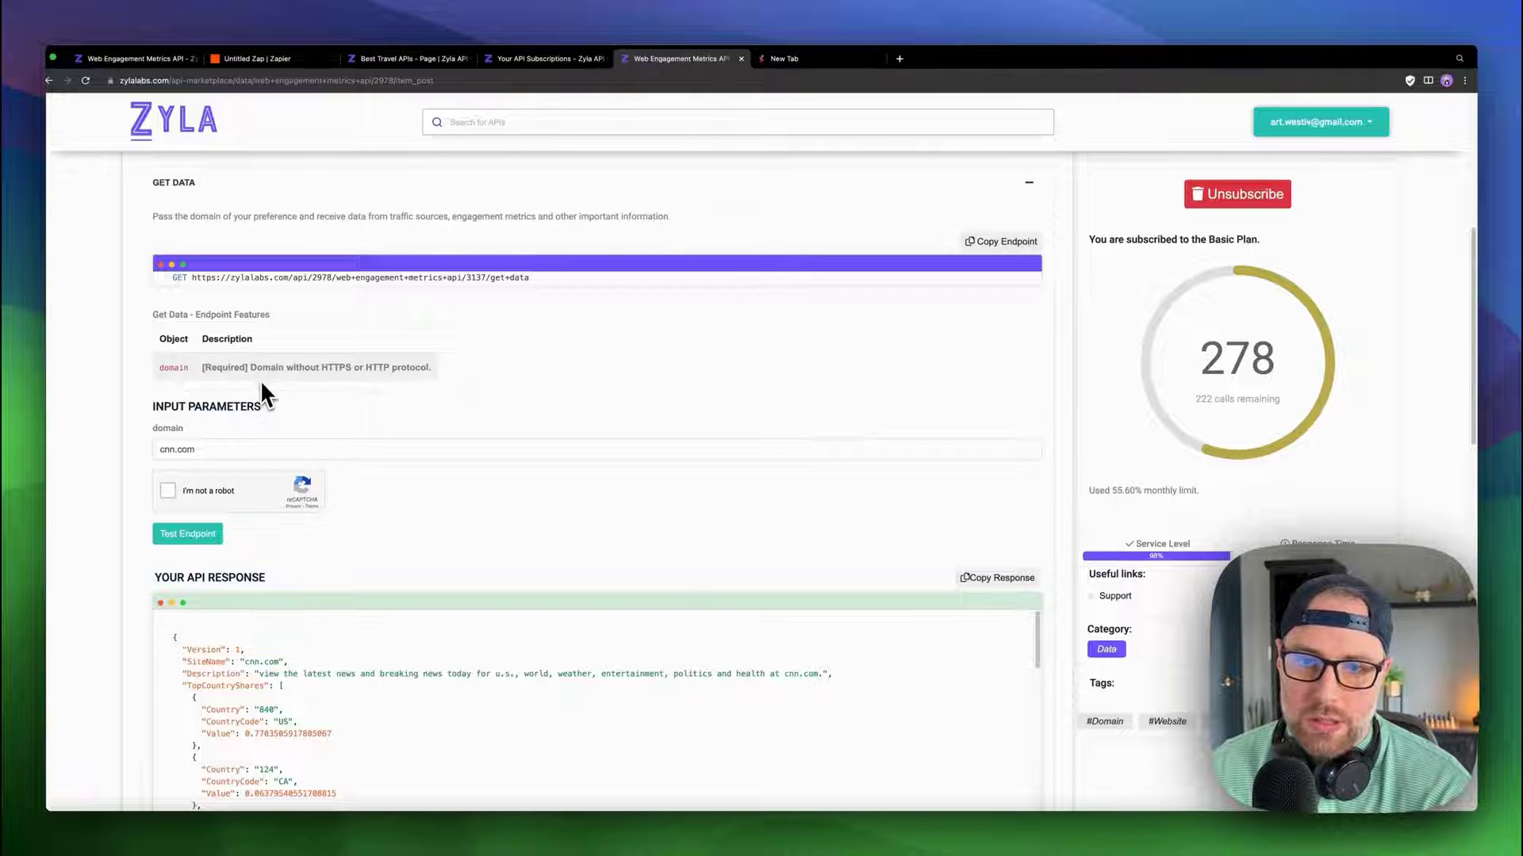
left_click(296, 62)
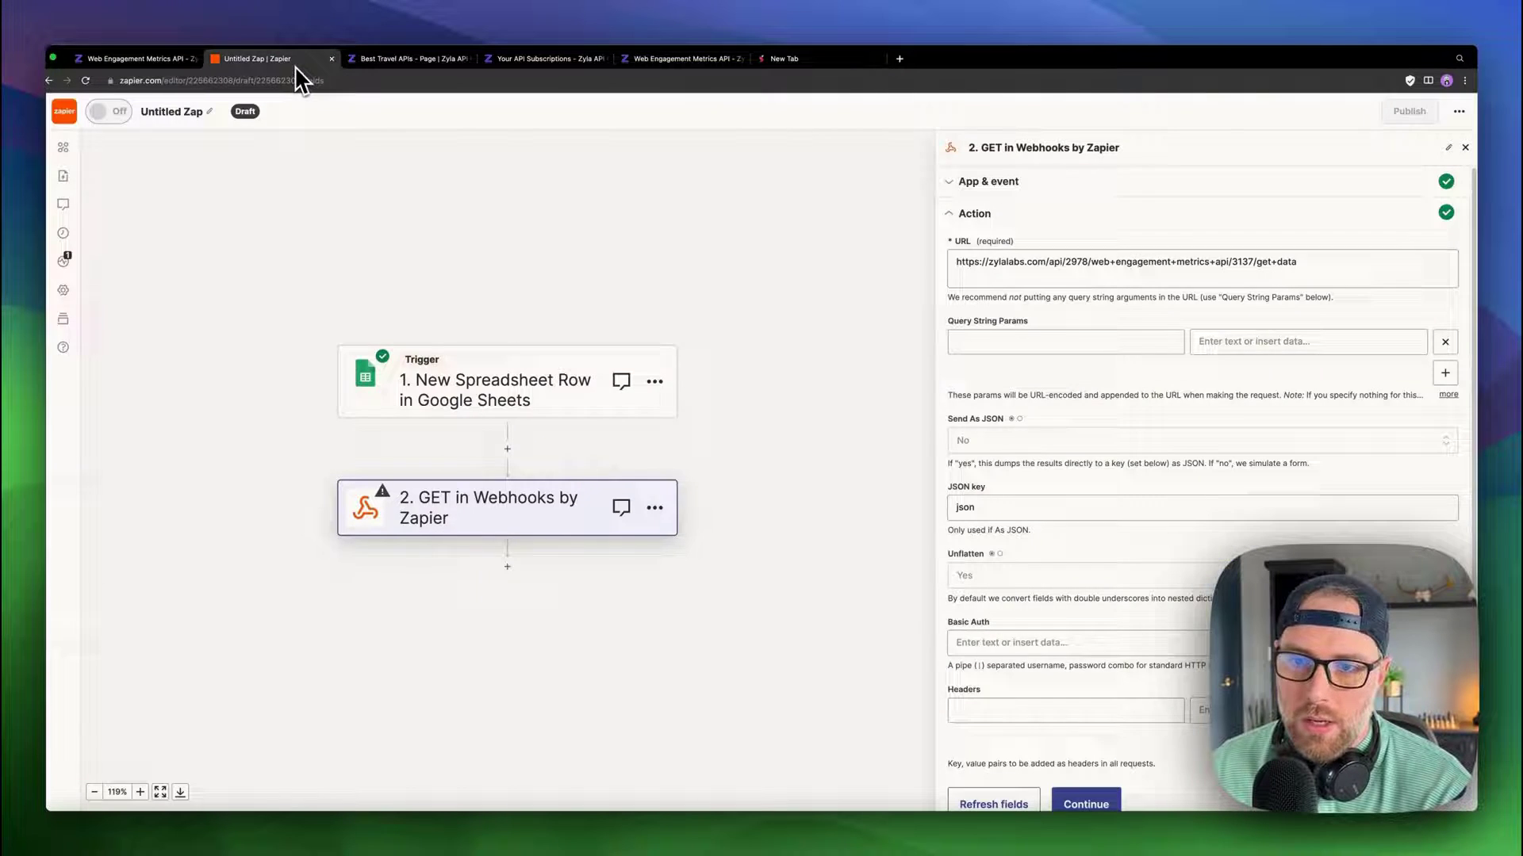
left_click(1014, 342)
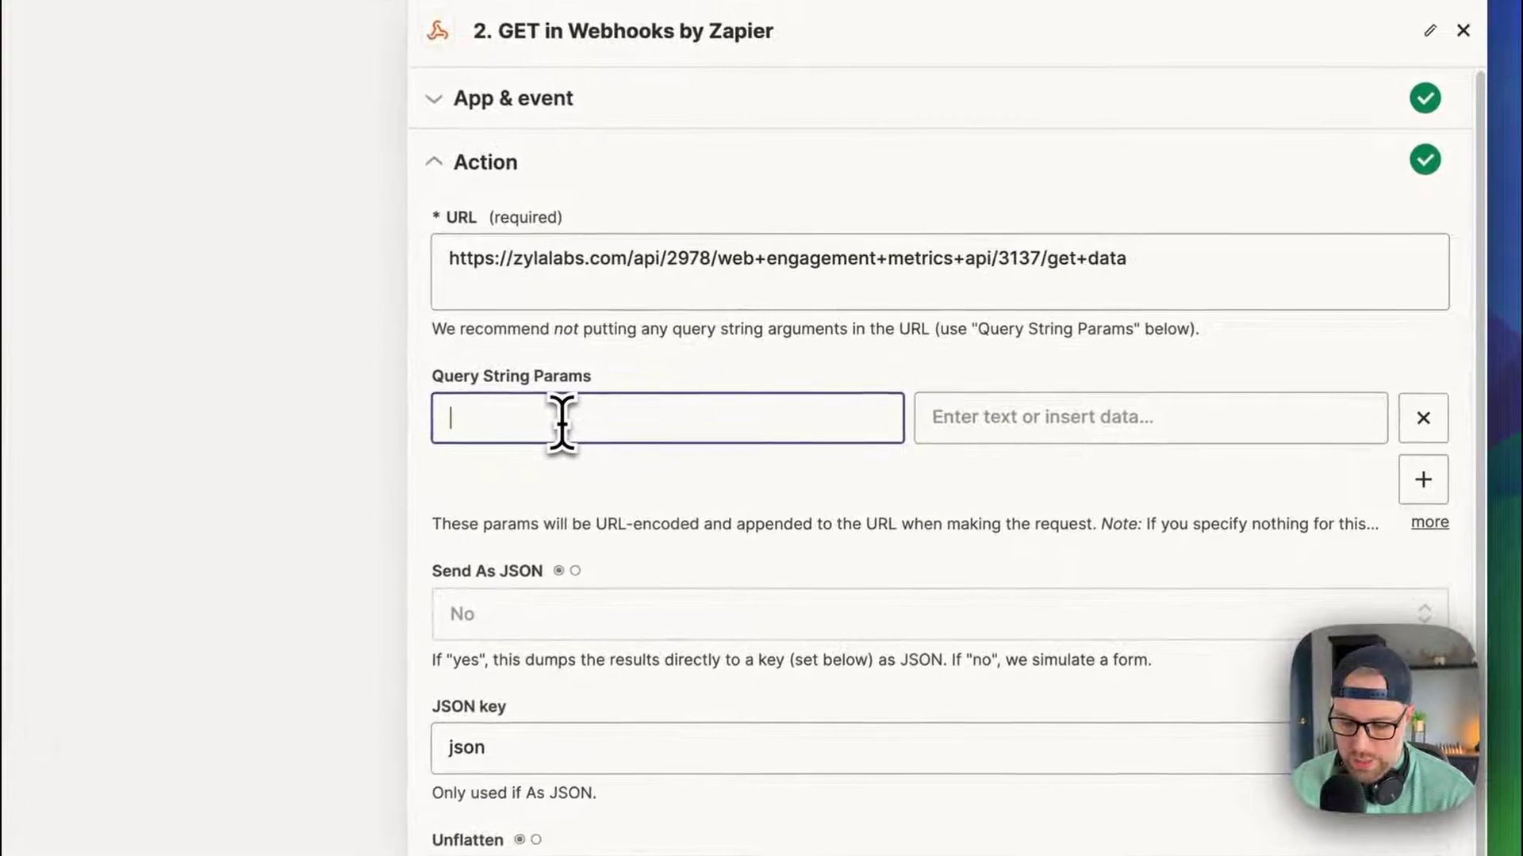
type("domain")
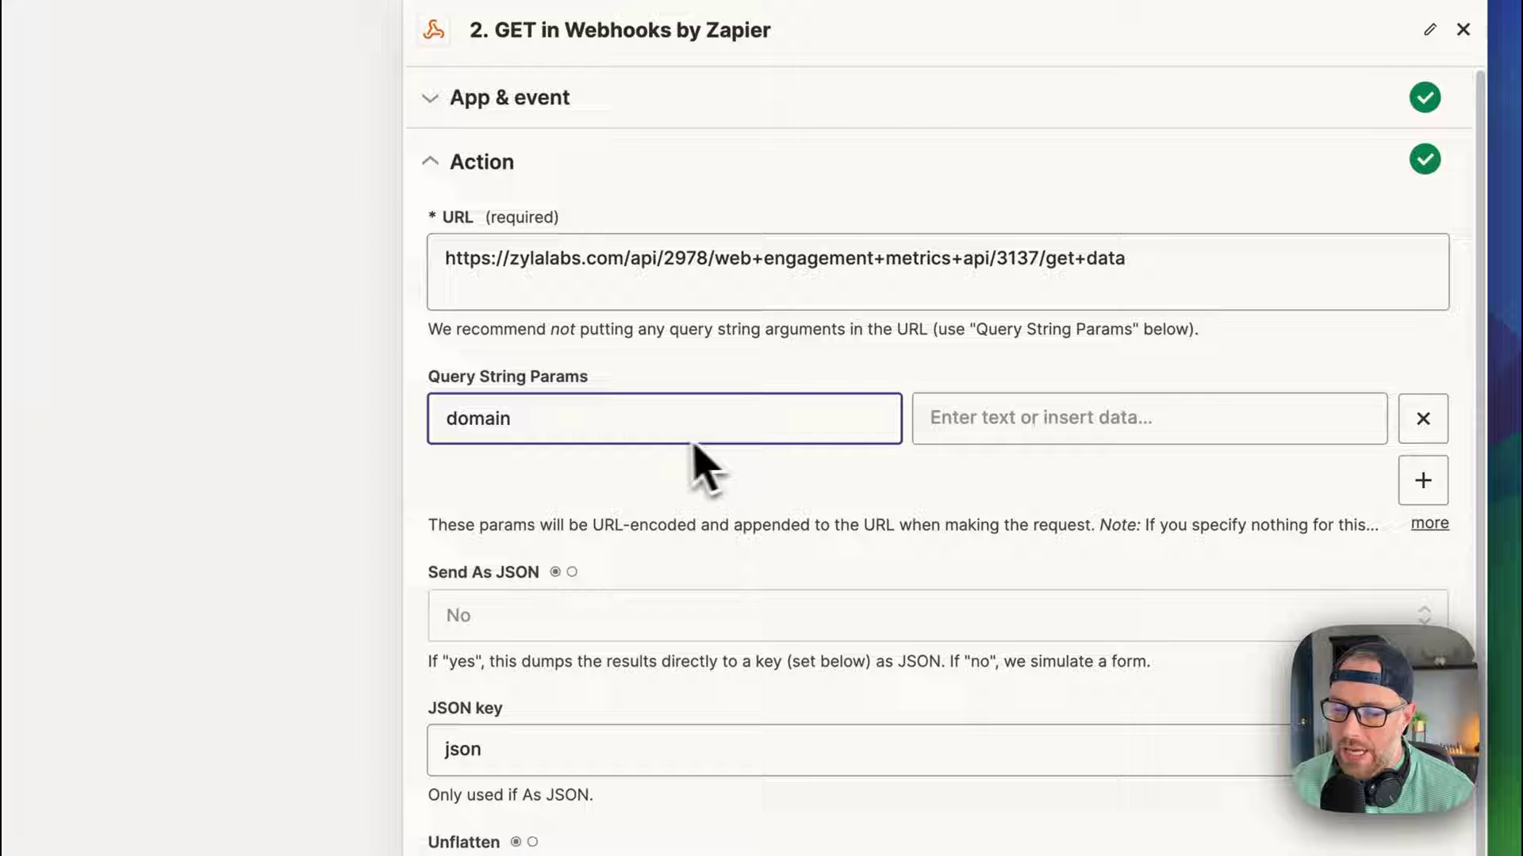
scroll(873, 396, "down", 3)
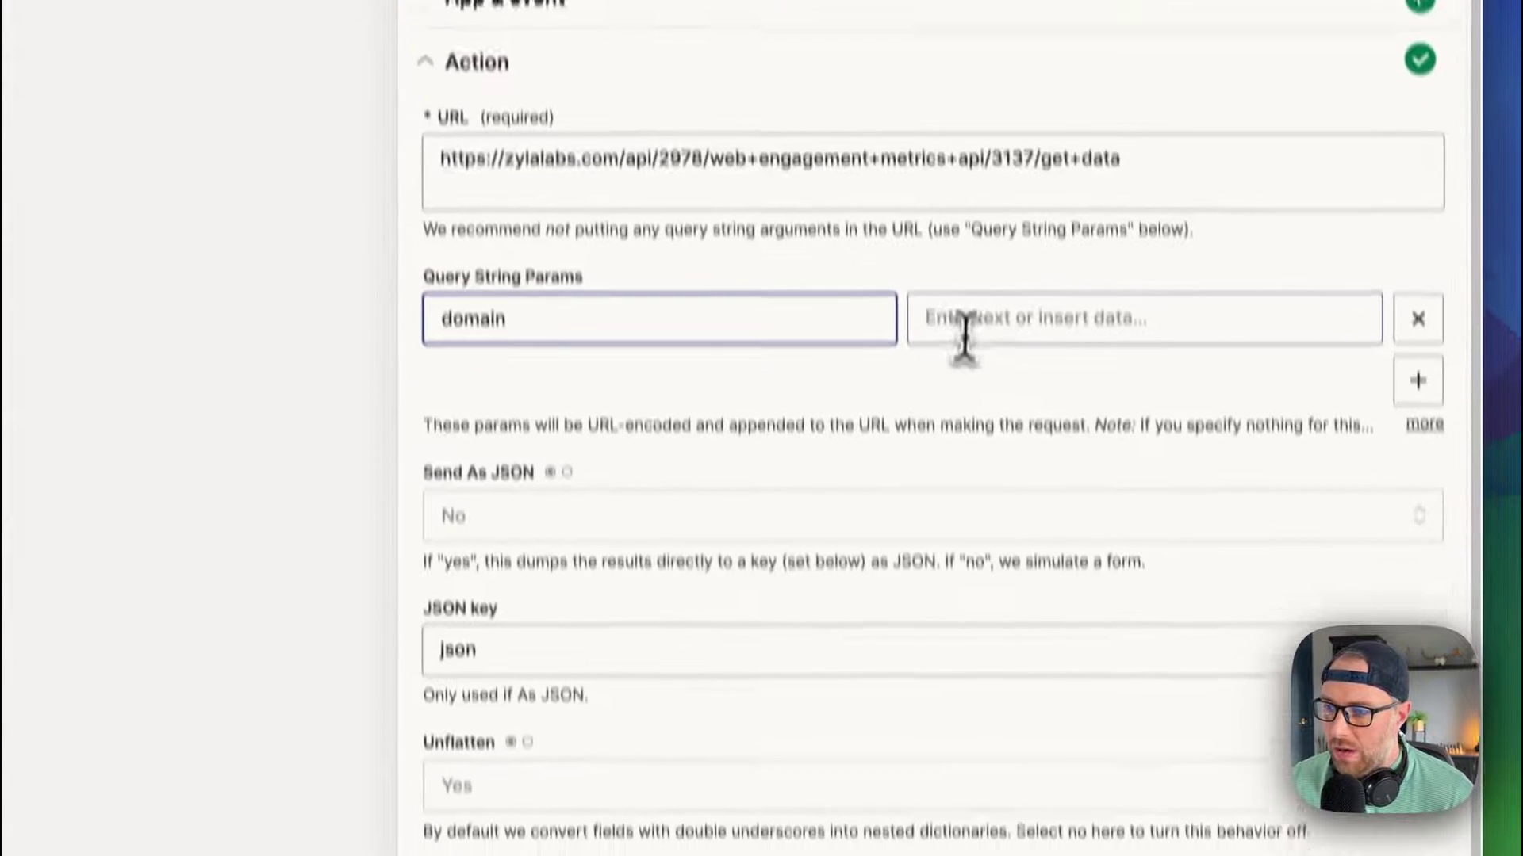
left_click(972, 228)
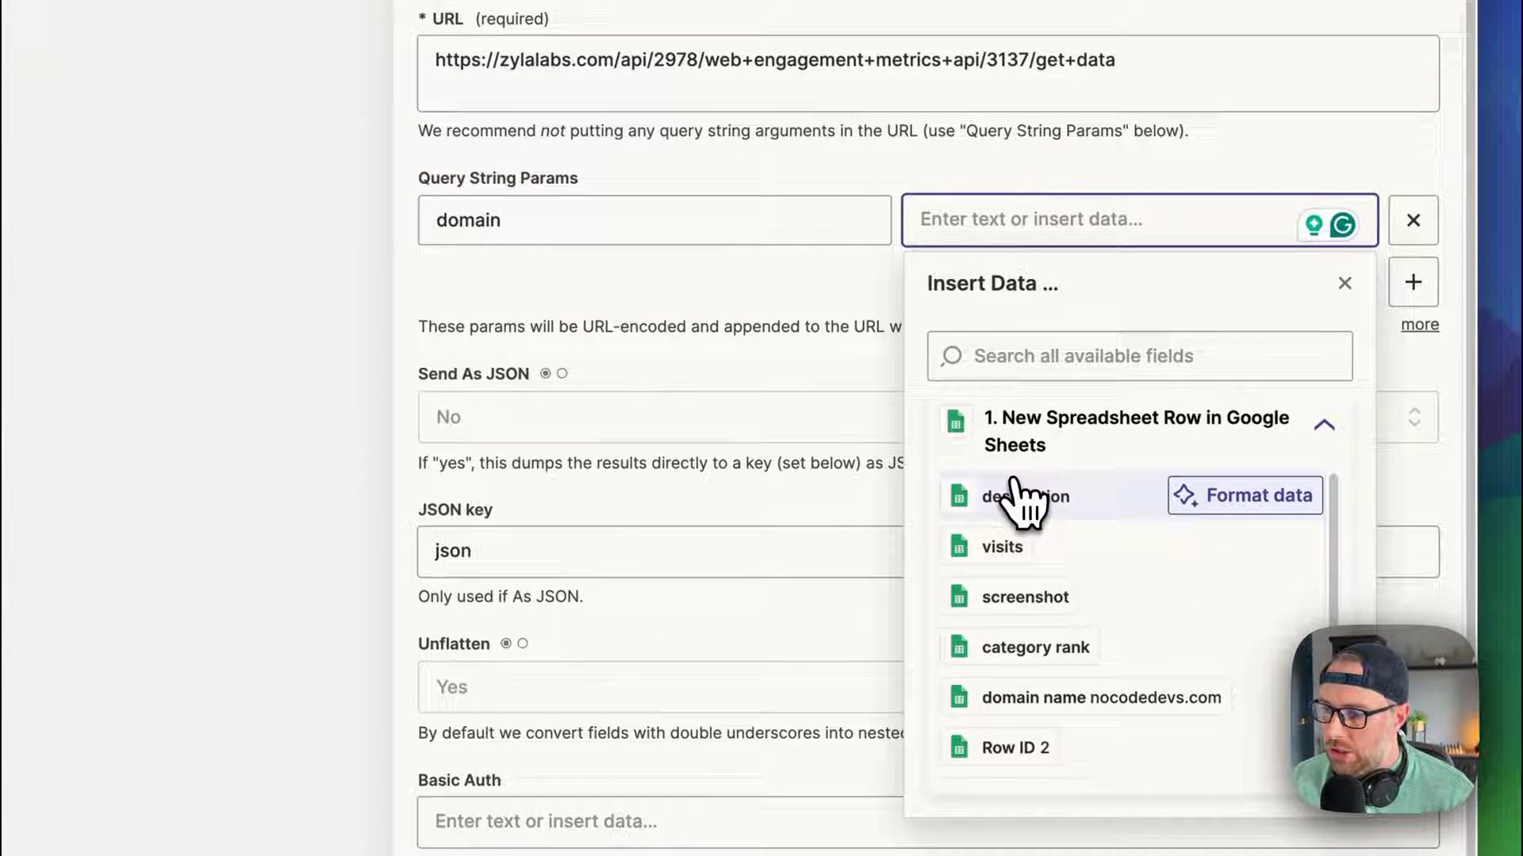
left_click(1087, 700)
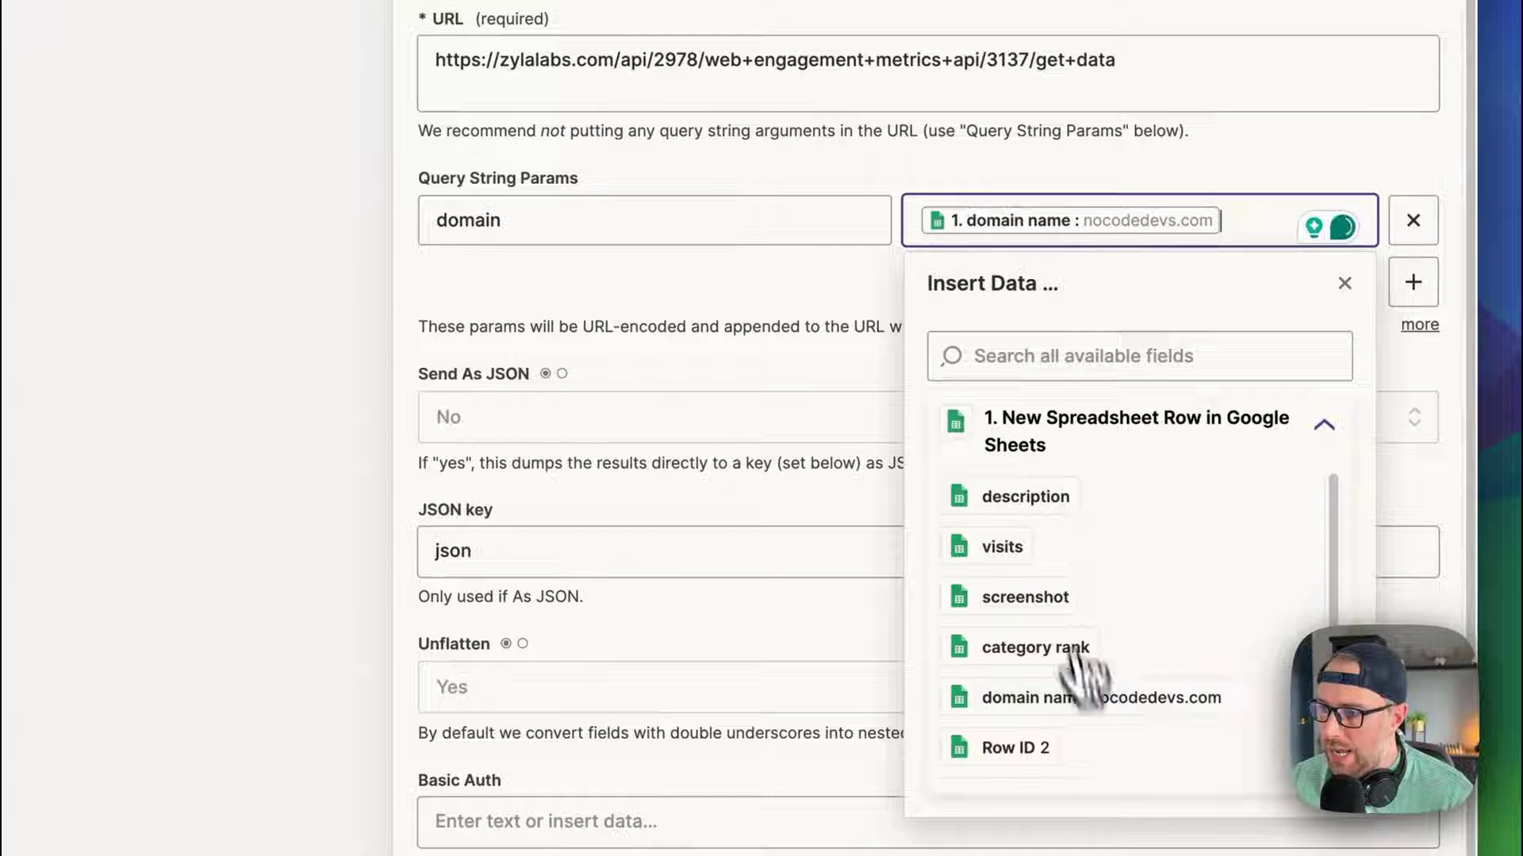
left_click(841, 324)
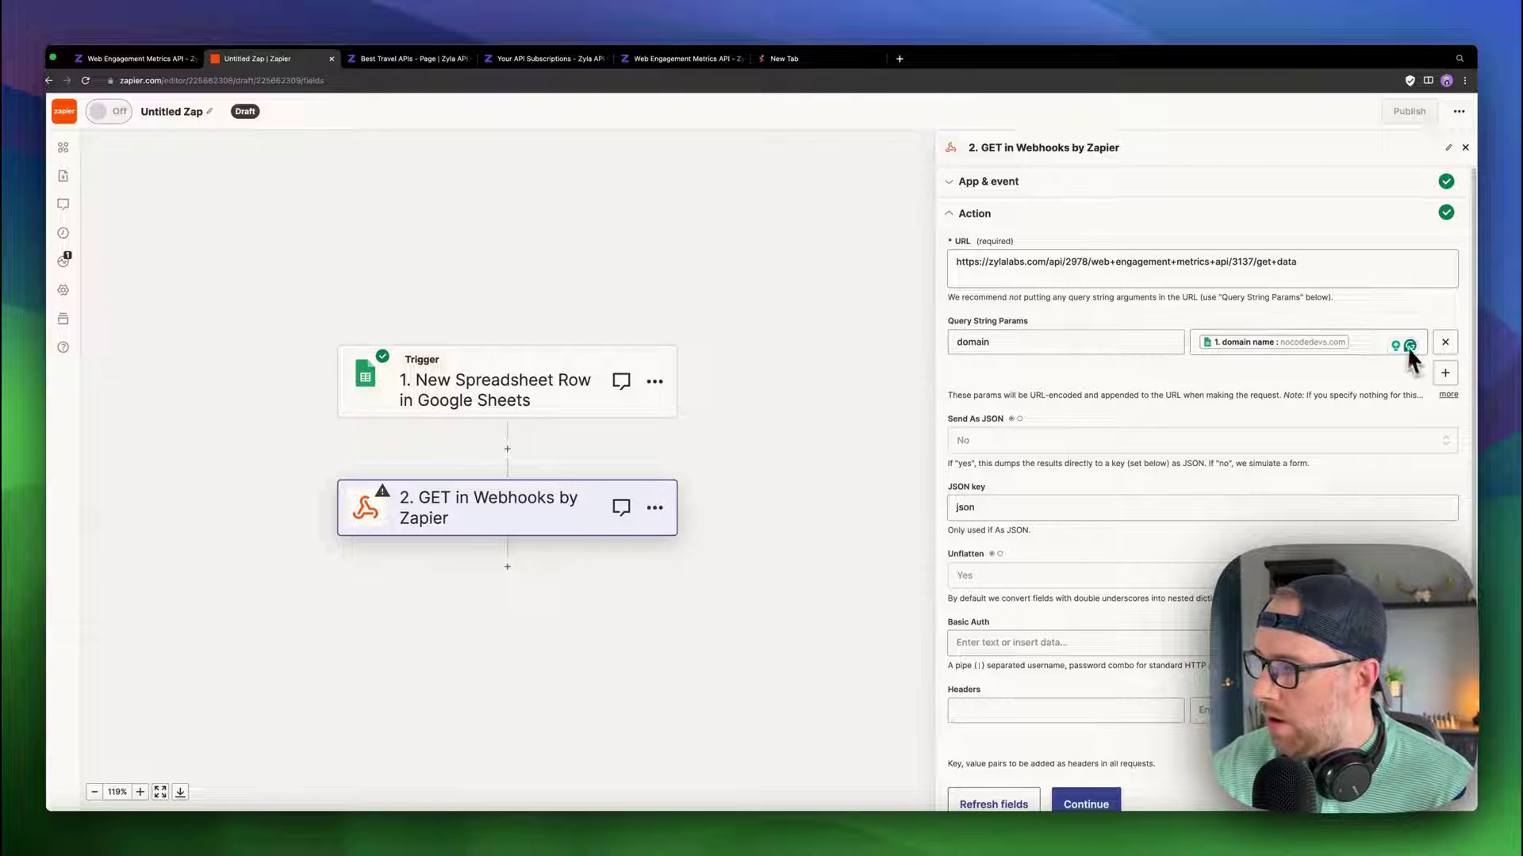
scroll(1206, 391, "down", 1)
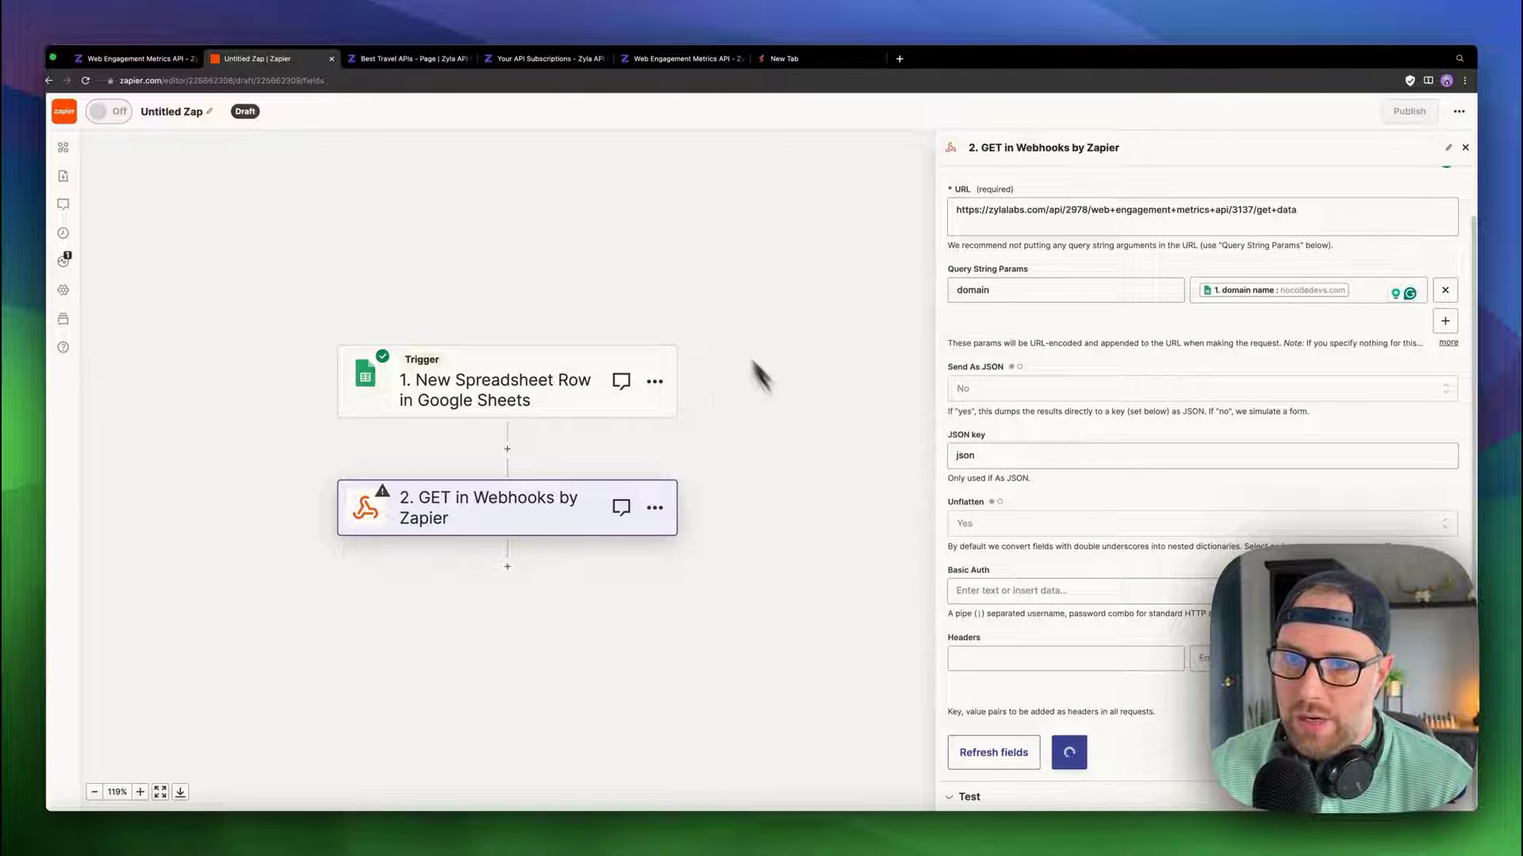
Add an Authorization request header whose value is the copied Zyla Labs API access key
left_click(646, 61)
scroll(461, 394, "down", 5)
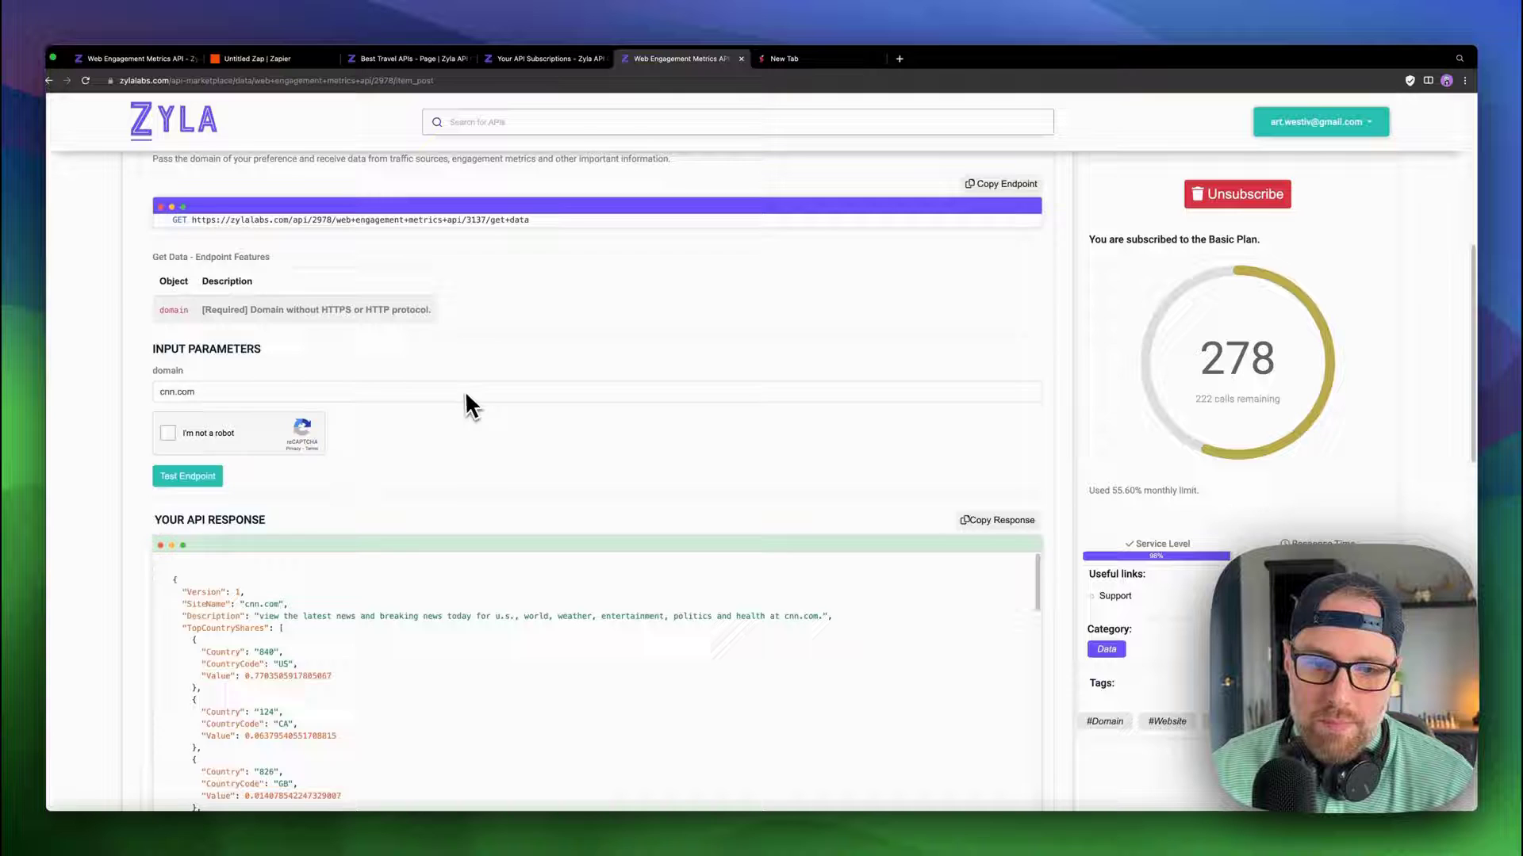
scroll(454, 404, "down", 10)
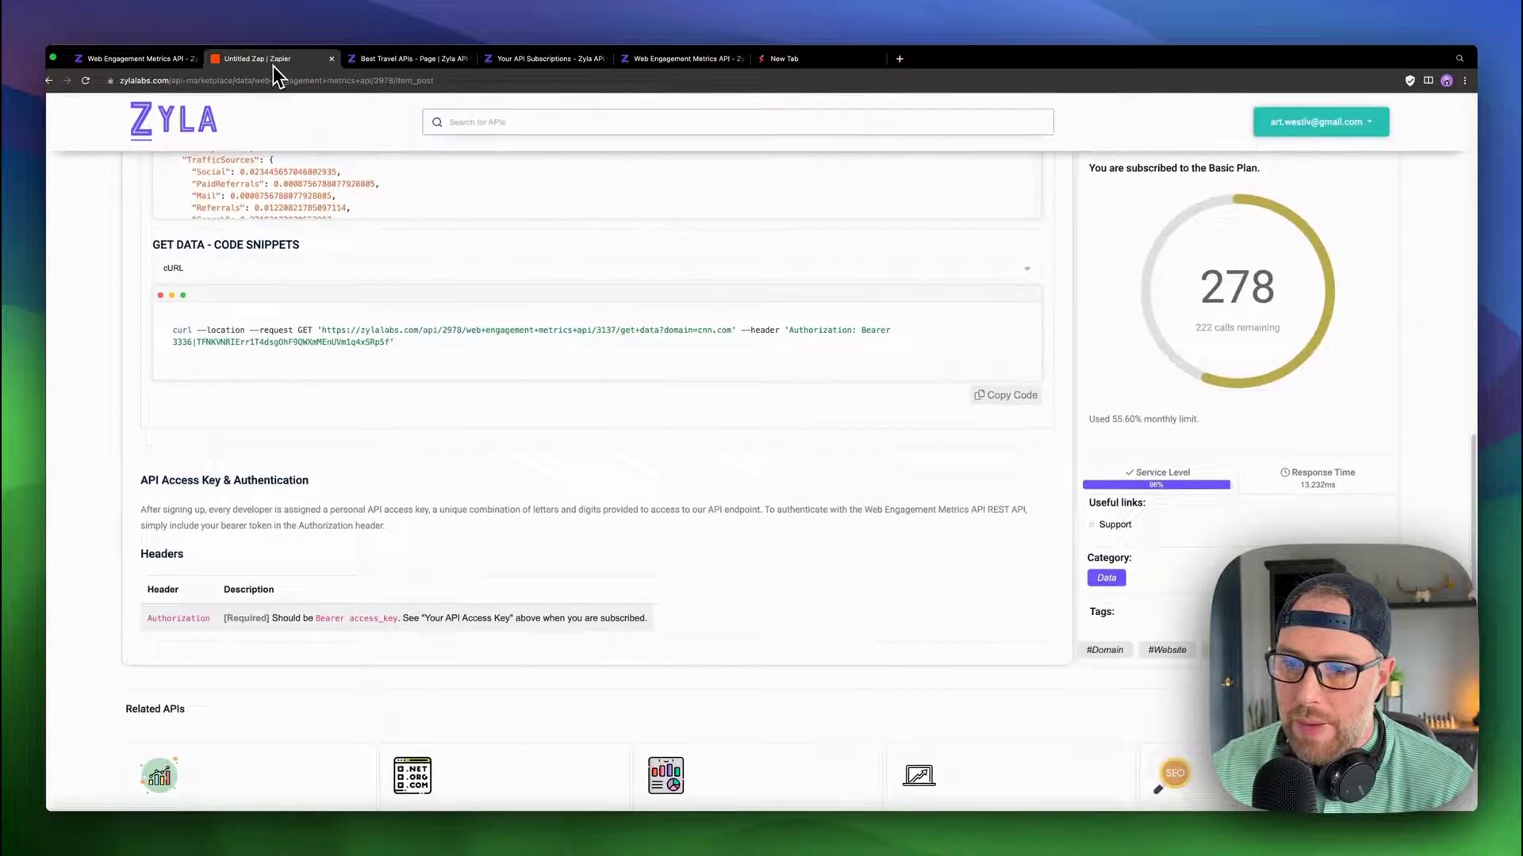
left_click(274, 55)
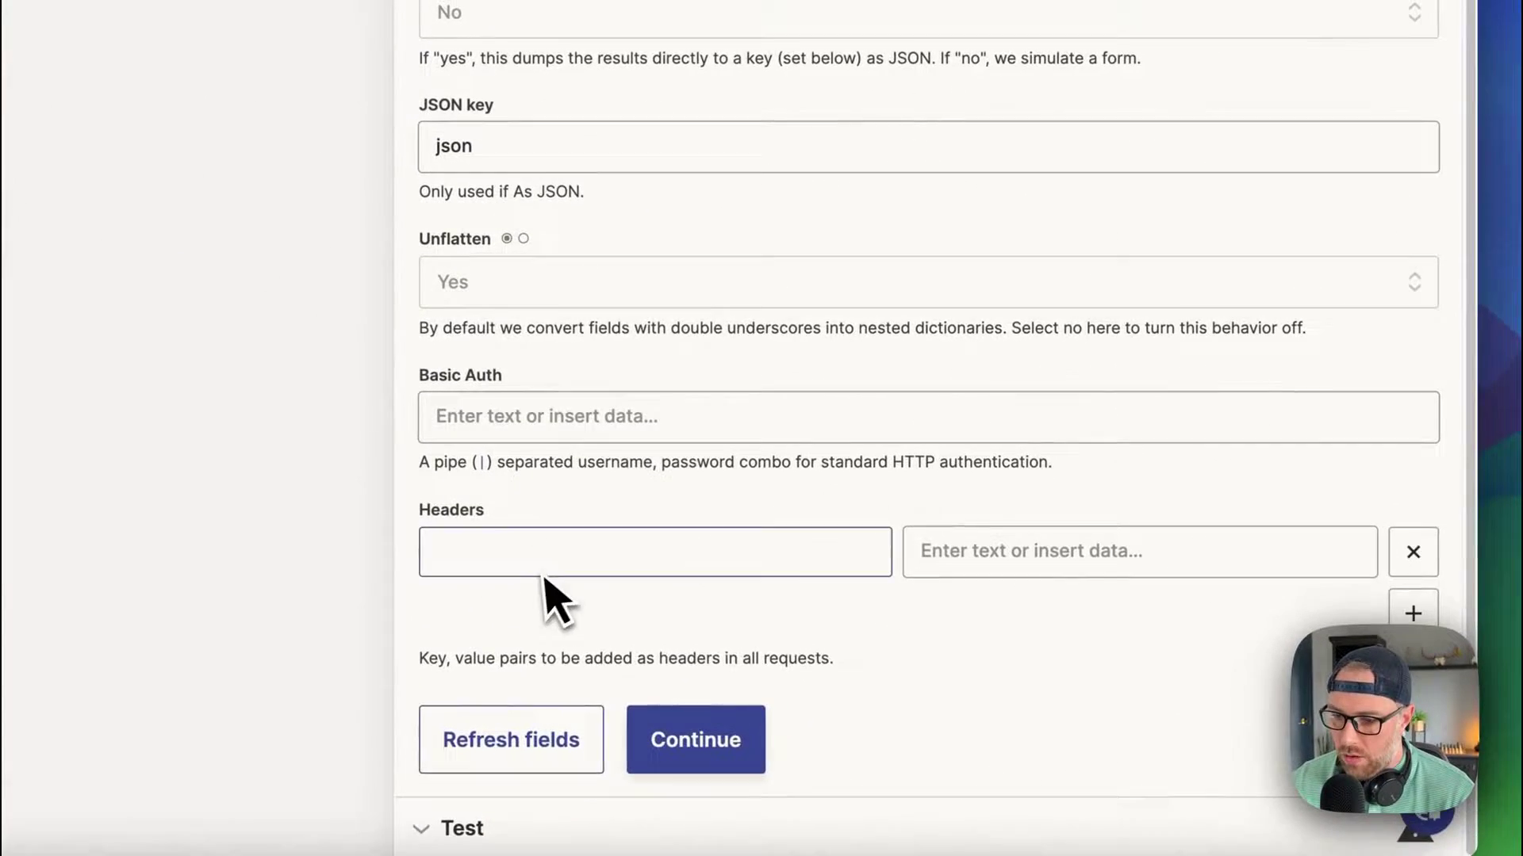
left_click(1001, 659)
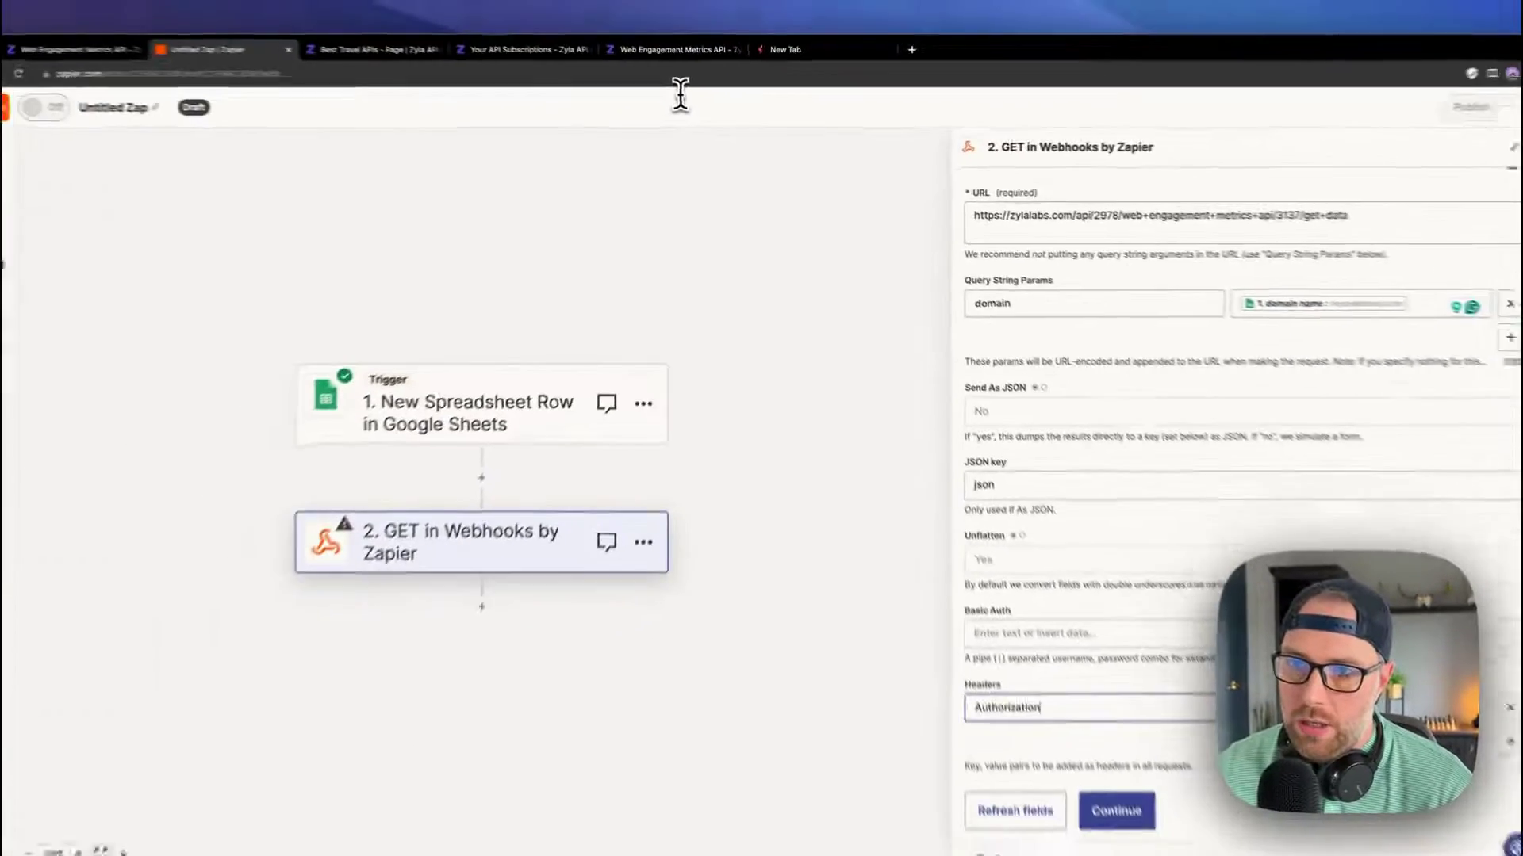
left_click(672, 49)
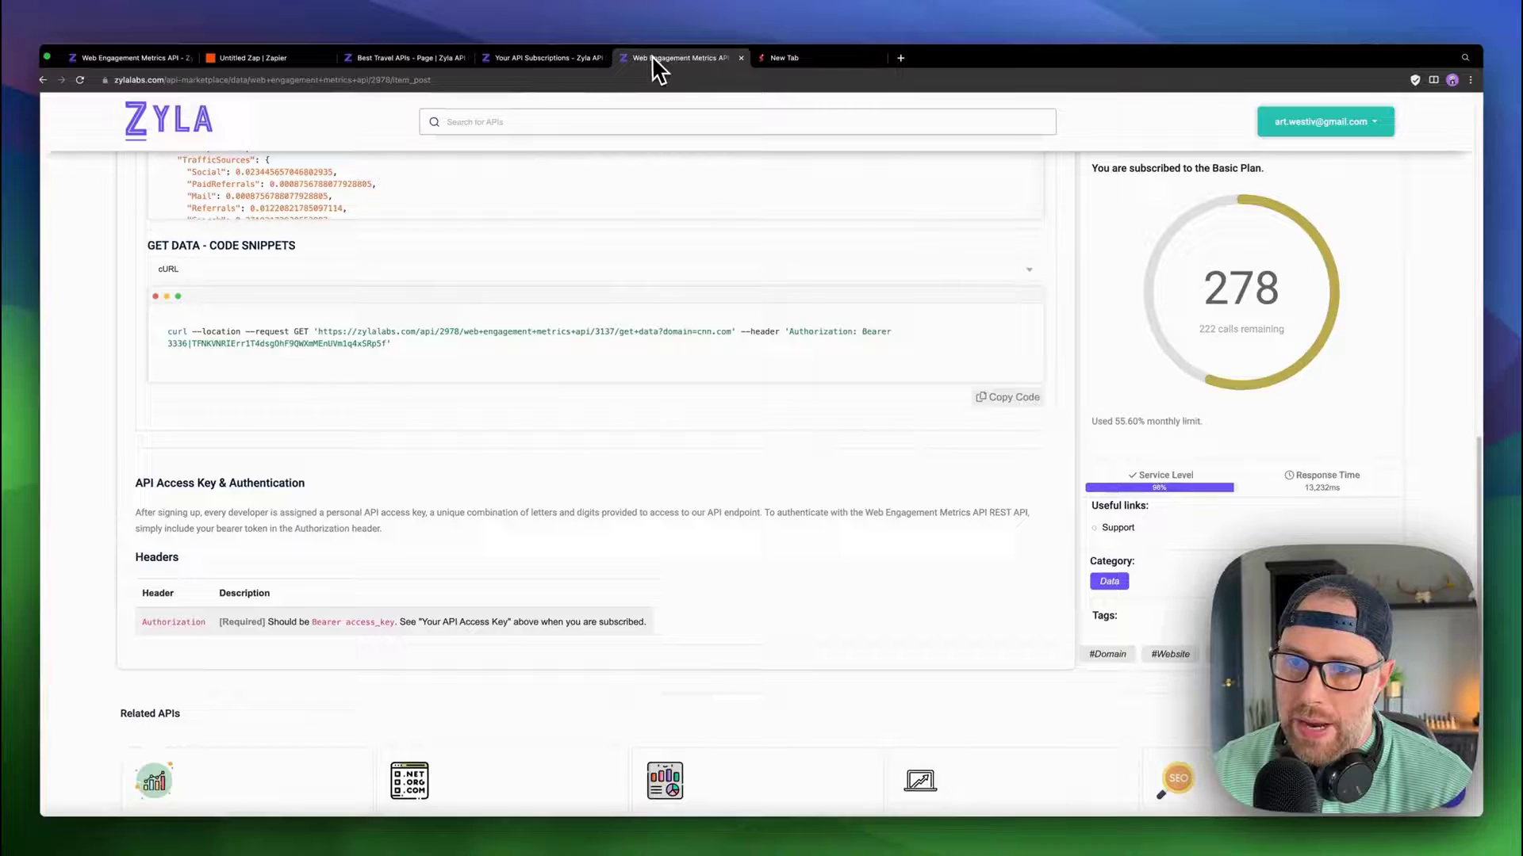
scroll(639, 213, "up", 10)
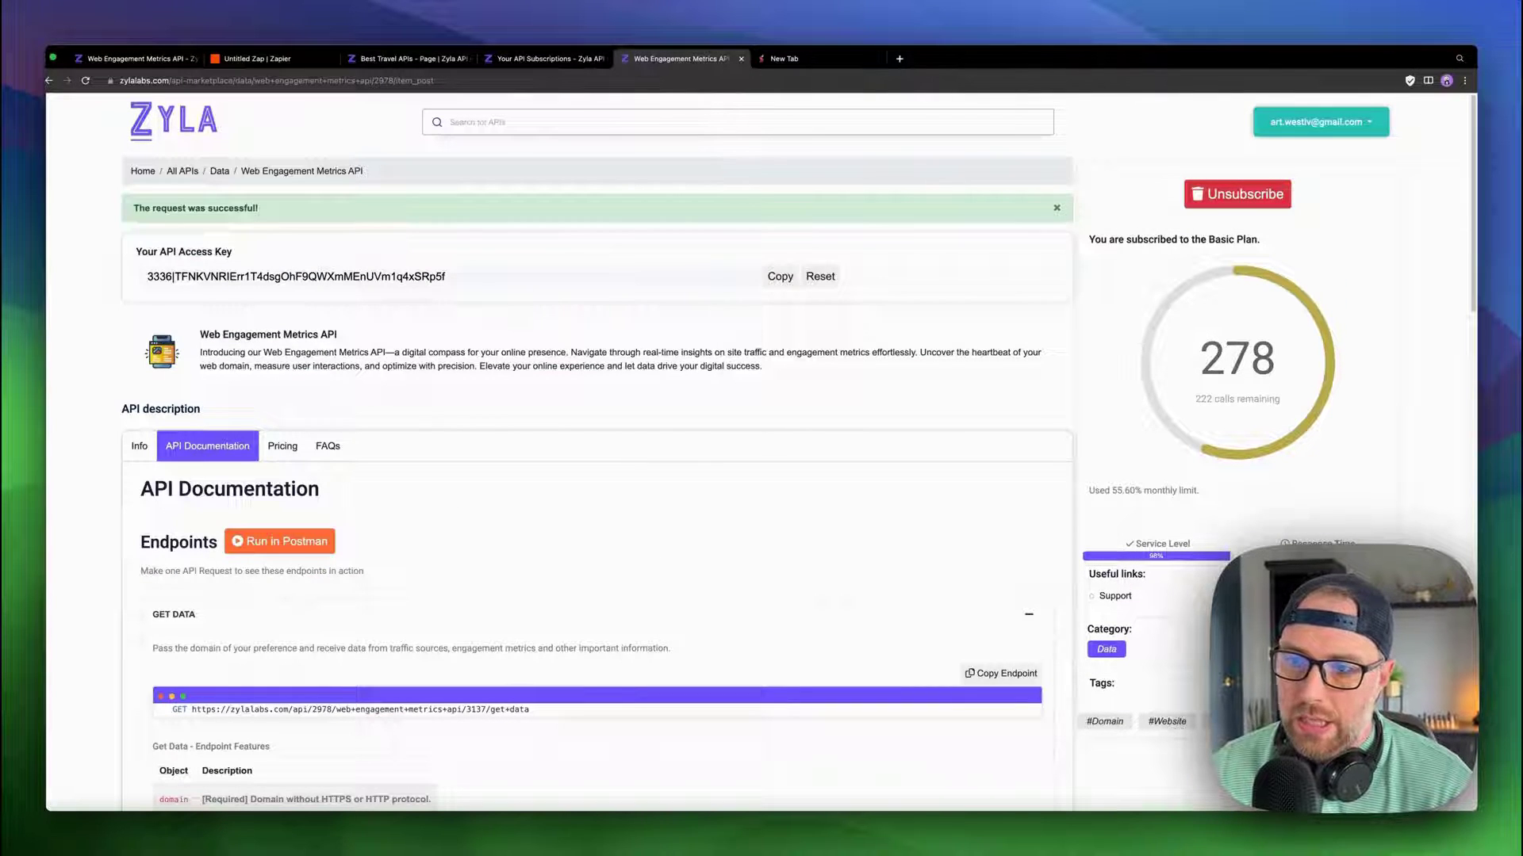
left_click(779, 278)
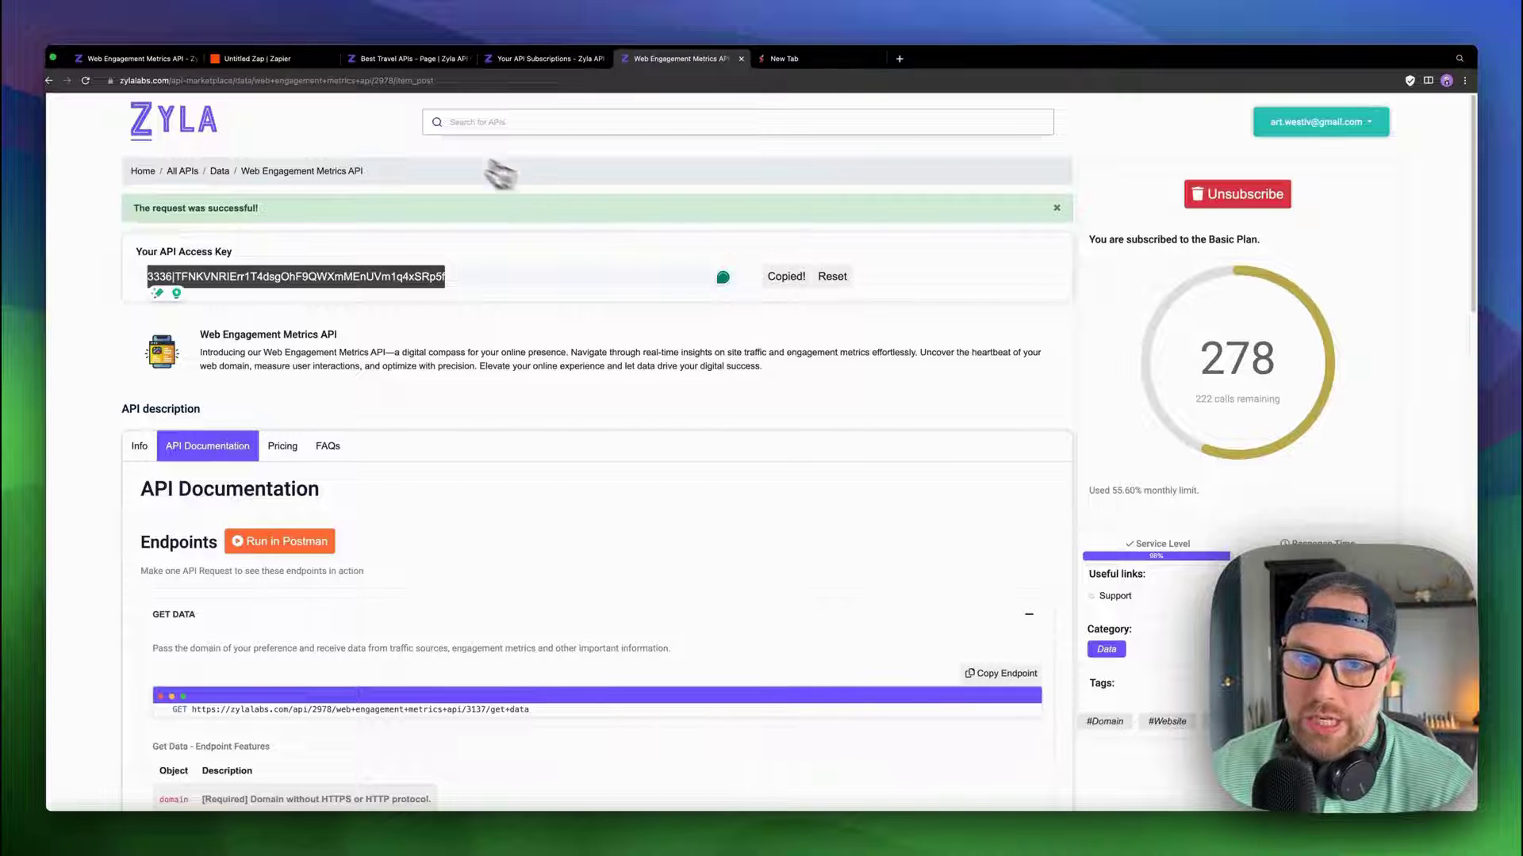
left_click(295, 60)
left_click(1205, 658)
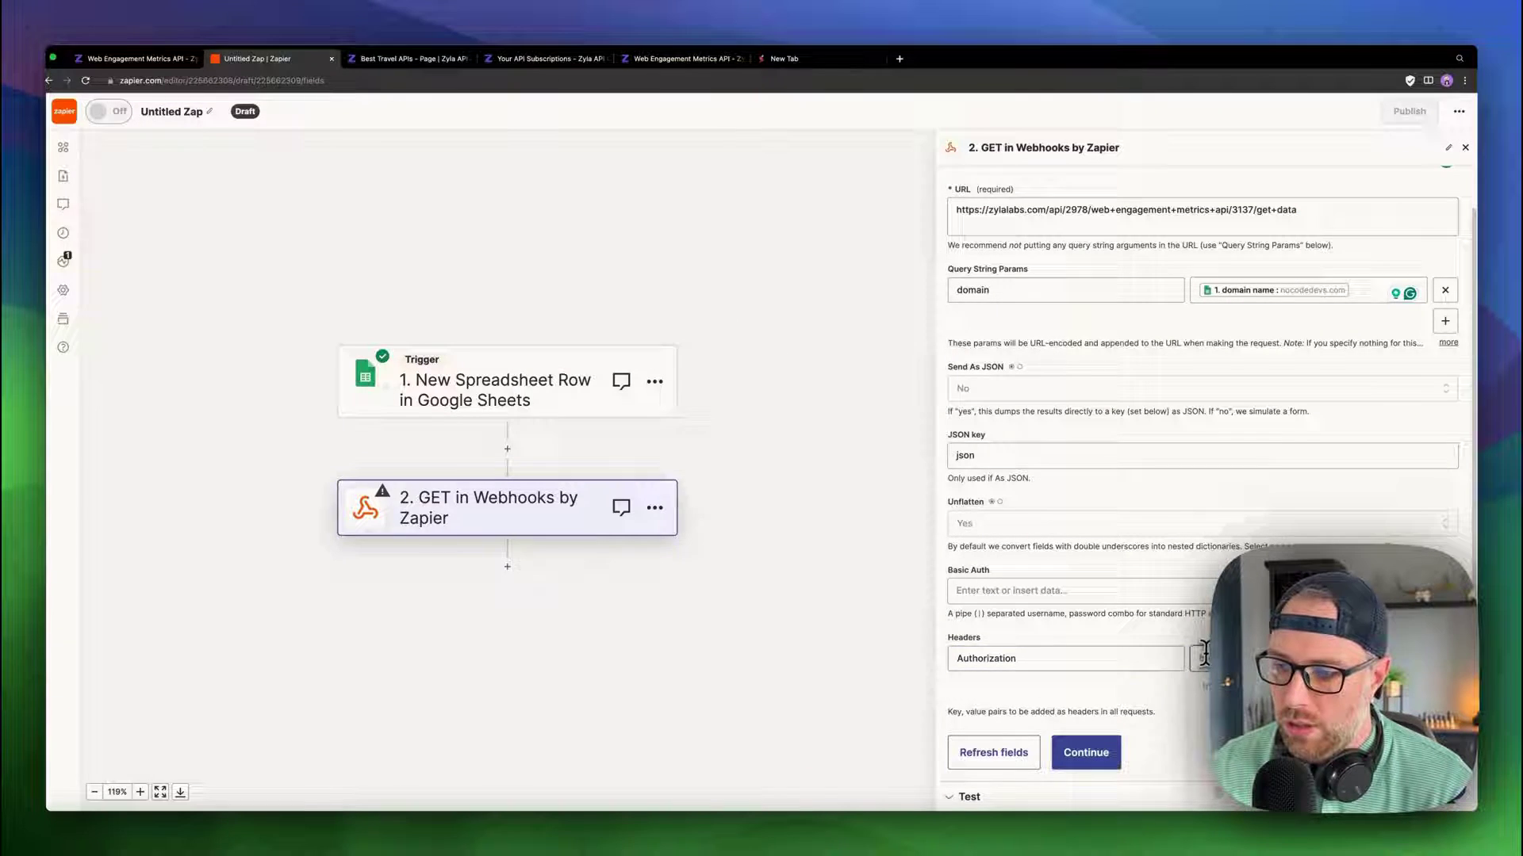
key("ctrl+v")
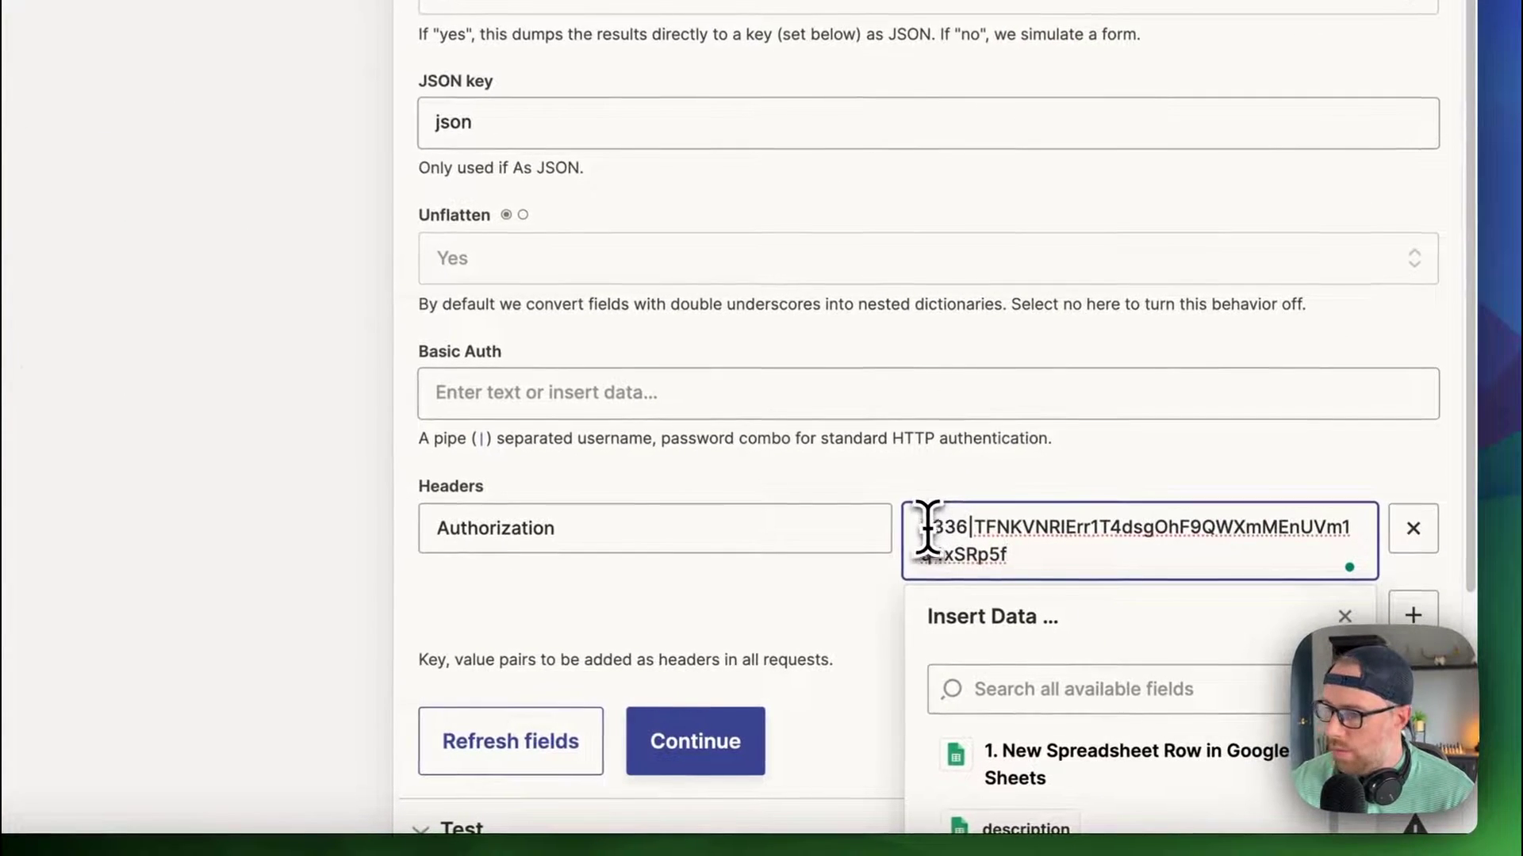
Prefix the Authorization header value with 'Bearer ' before the key
left_click(922, 527)
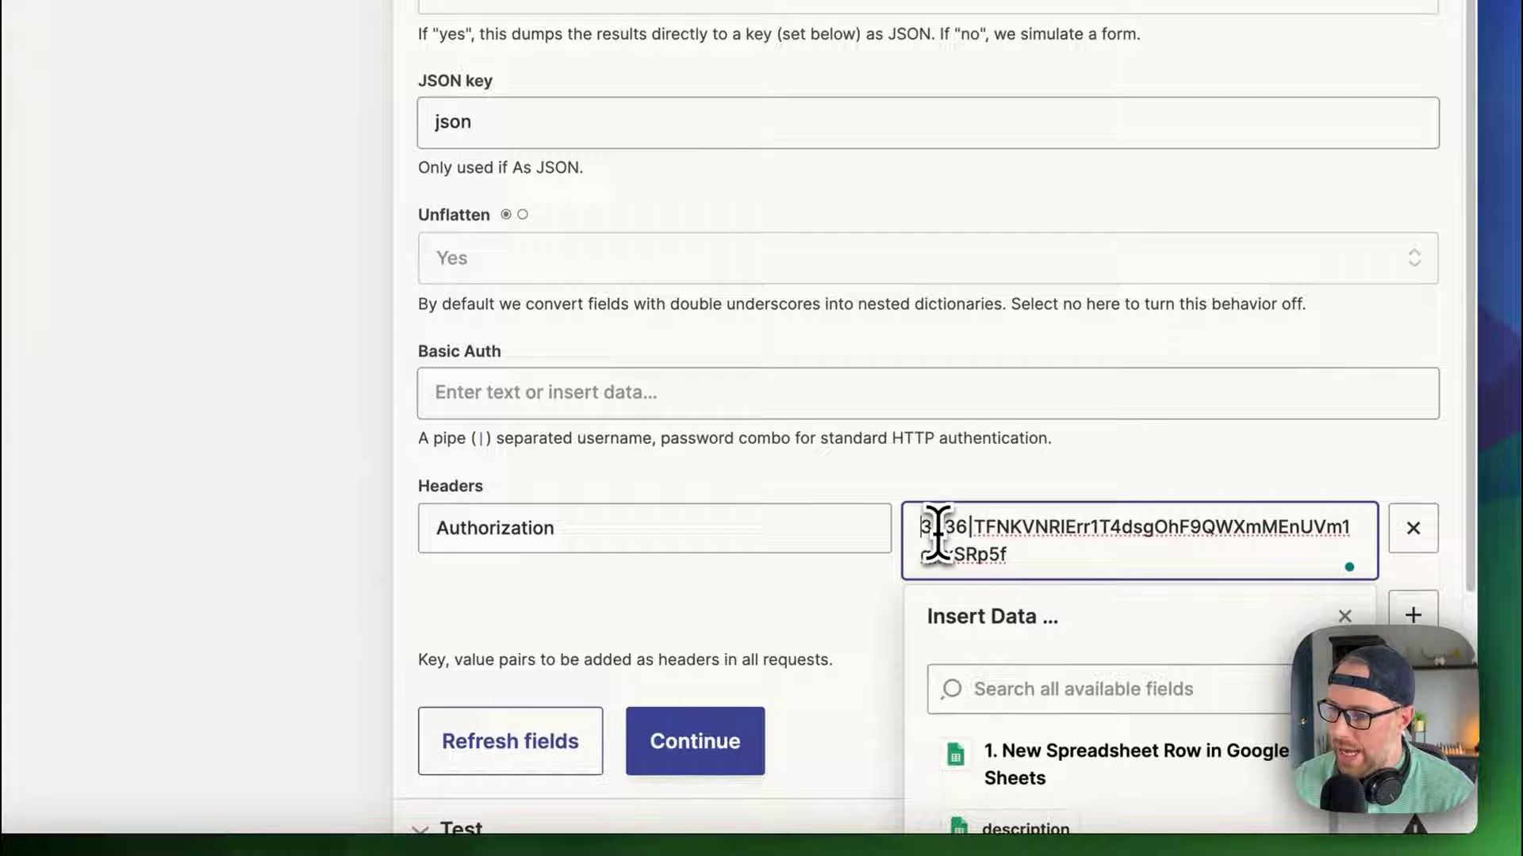
type("Beasr")
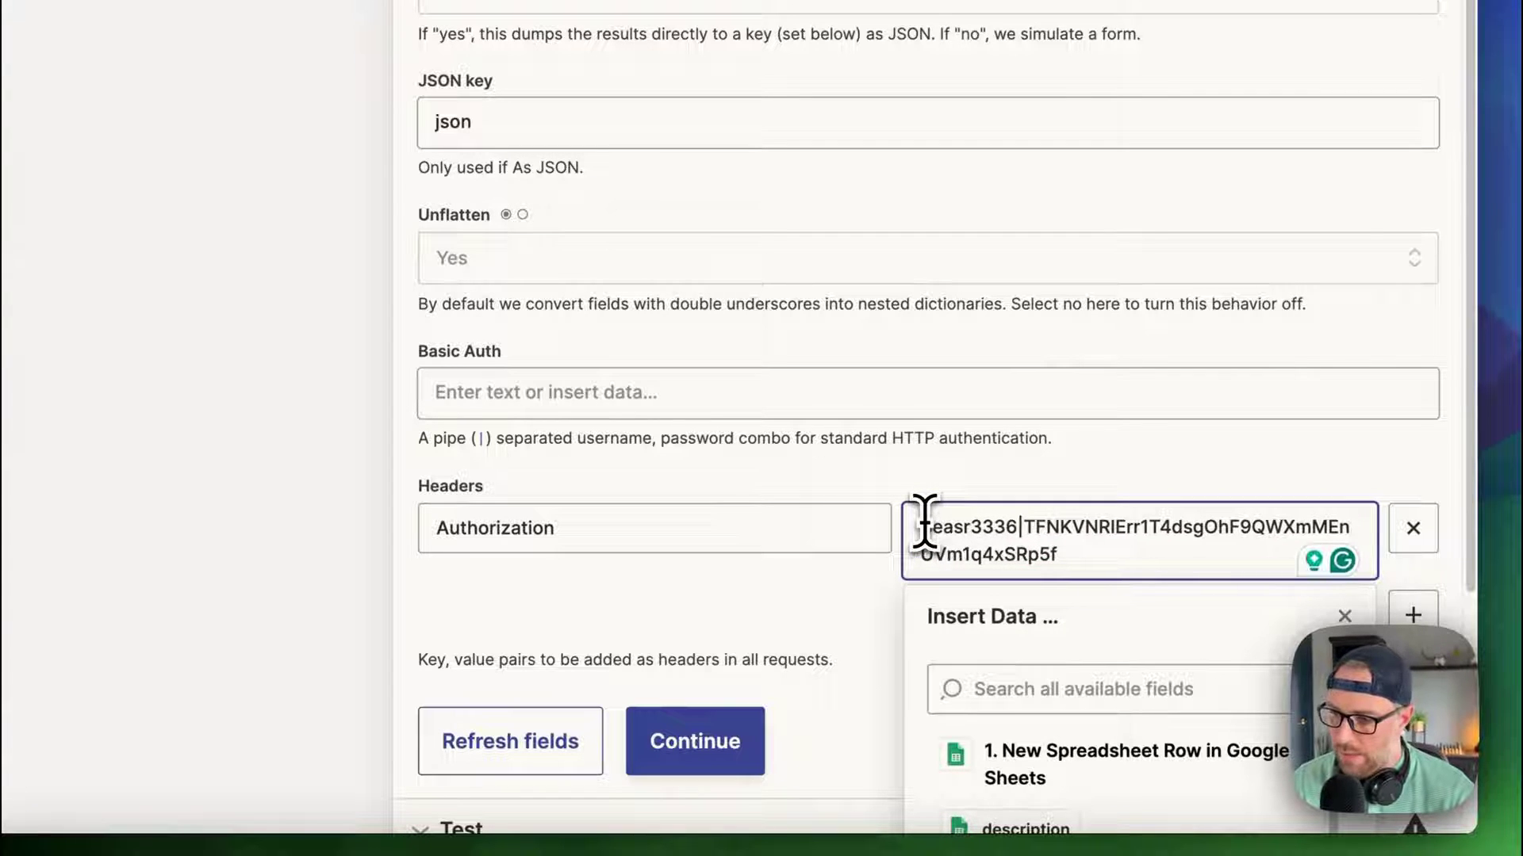
key("BackSpace")
key("BackSpace")
type("rer")
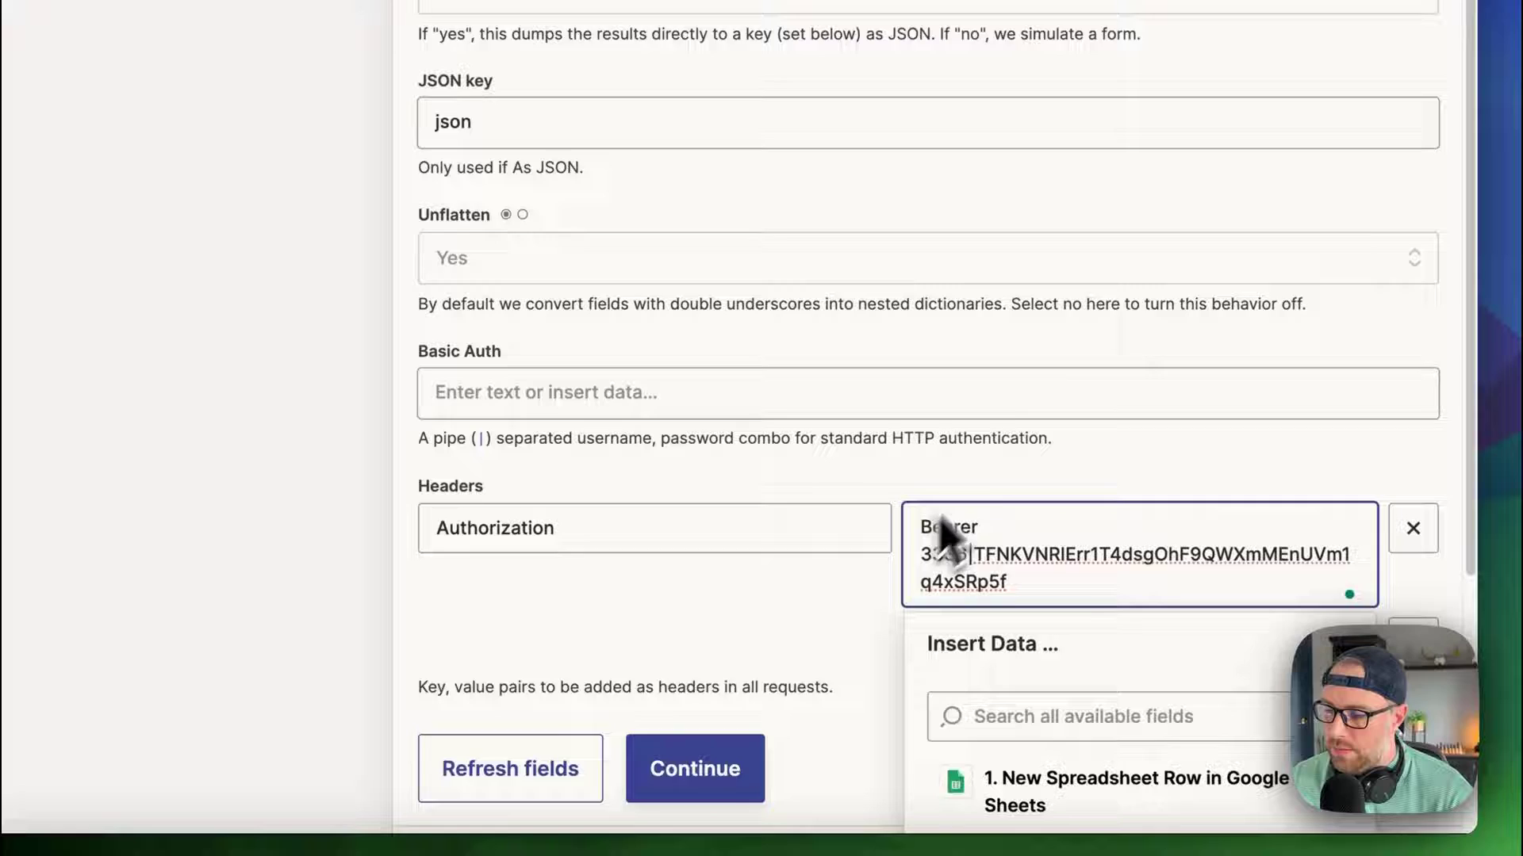
scroll(999, 452, "down", 3)
left_click(860, 516)
scroll(859, 517, "up", 4)
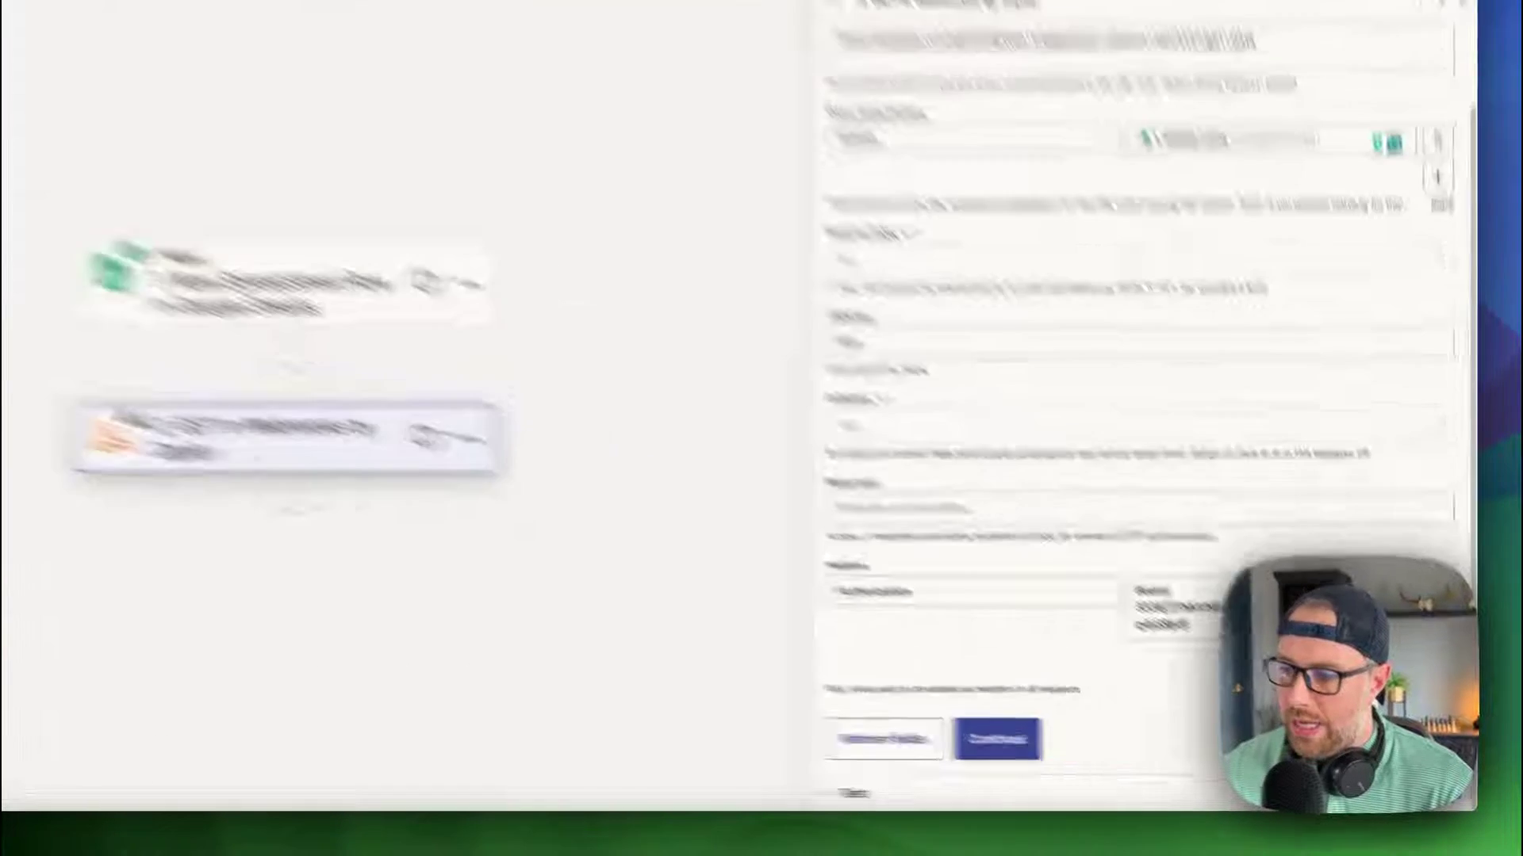
Add a second request header named accept, then continue to the request test screen
left_click(1445, 689)
left_click(1093, 692)
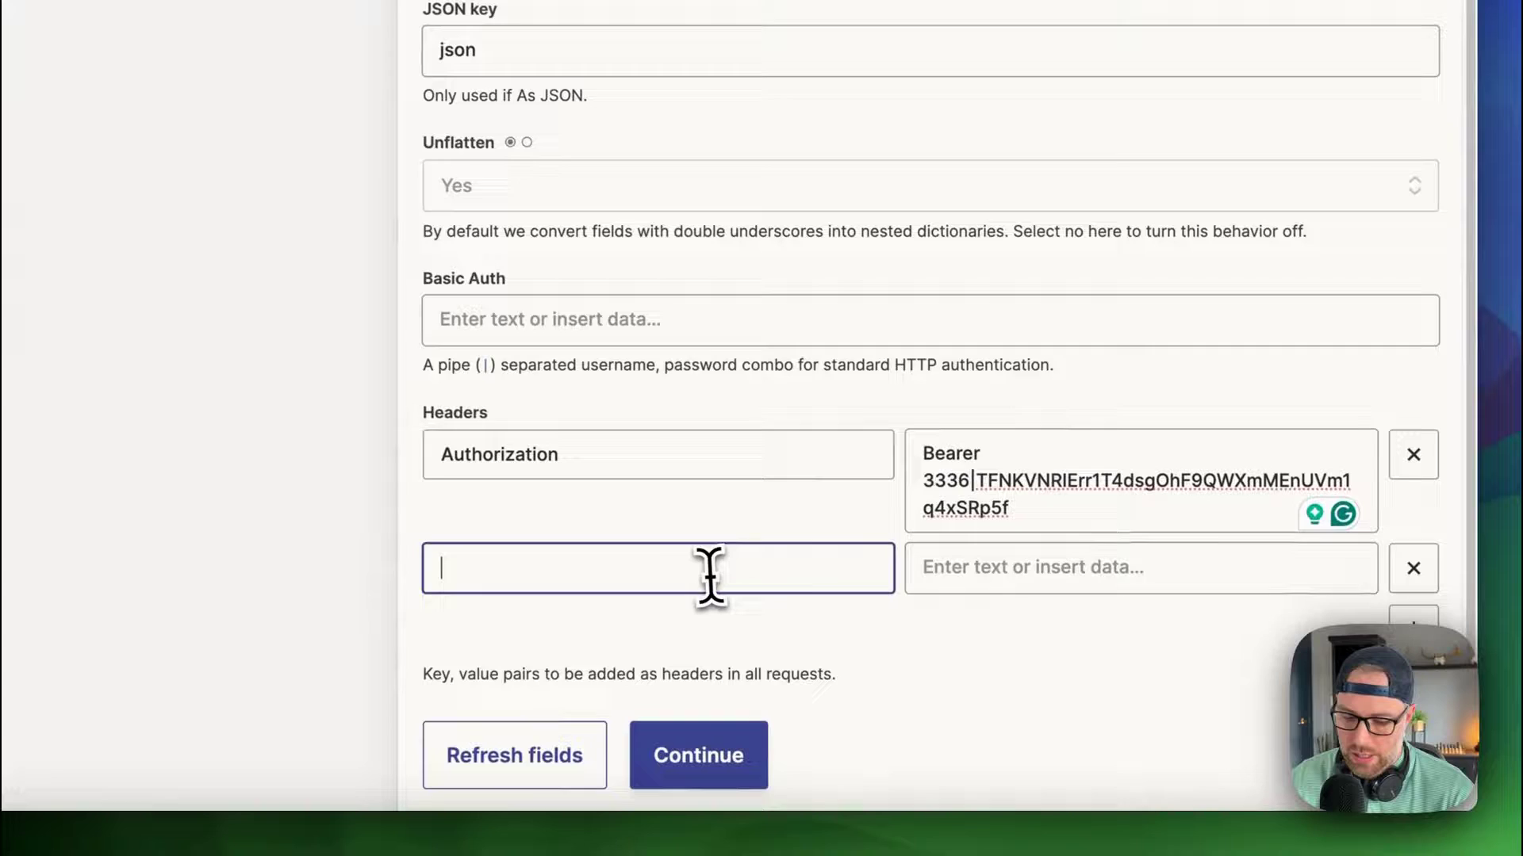
type("accept")
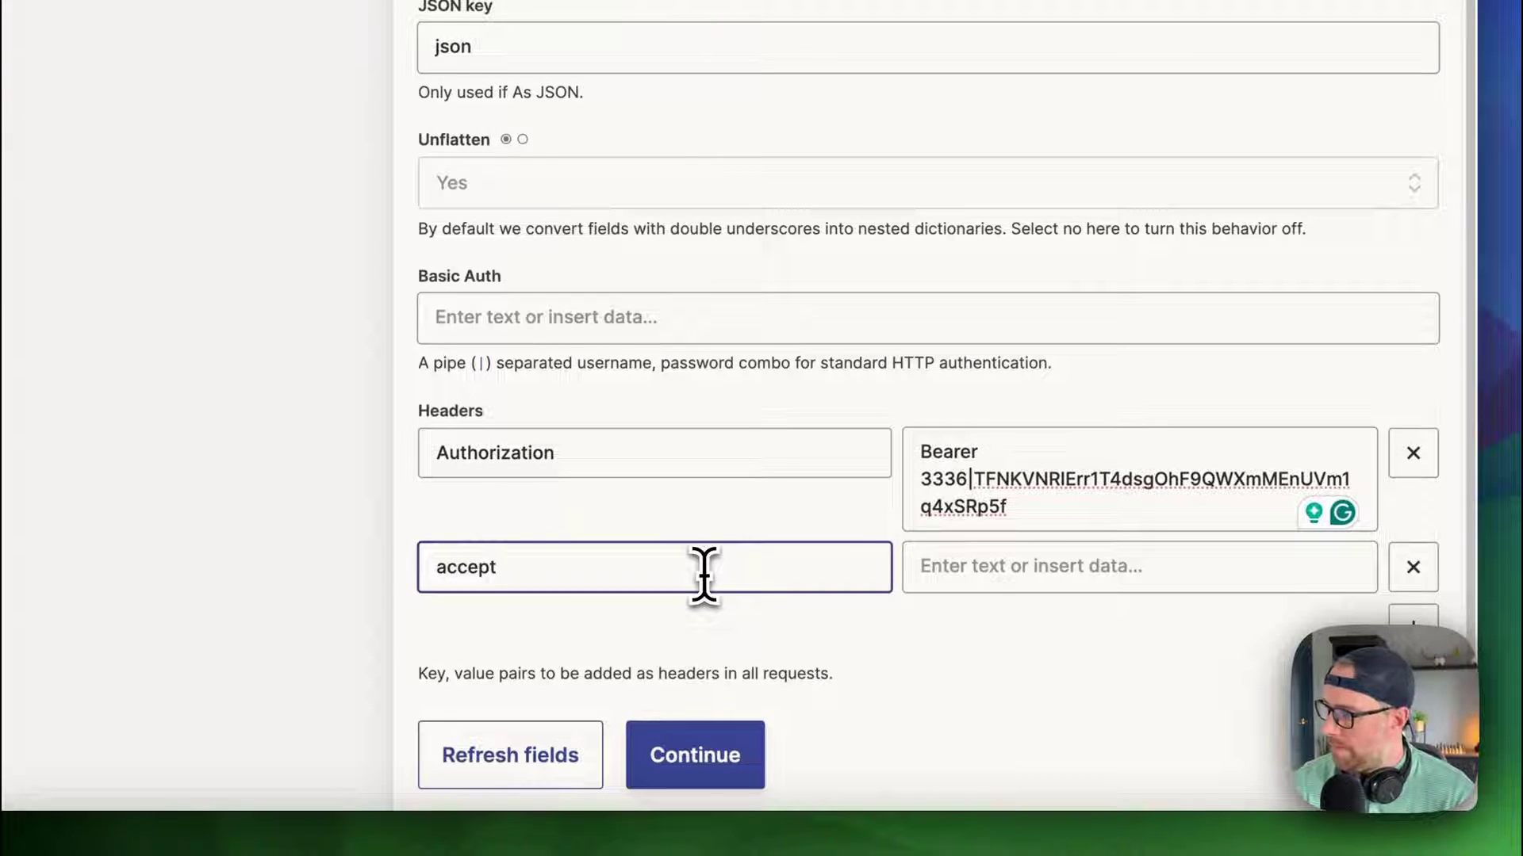
key("Tab")
type("app")
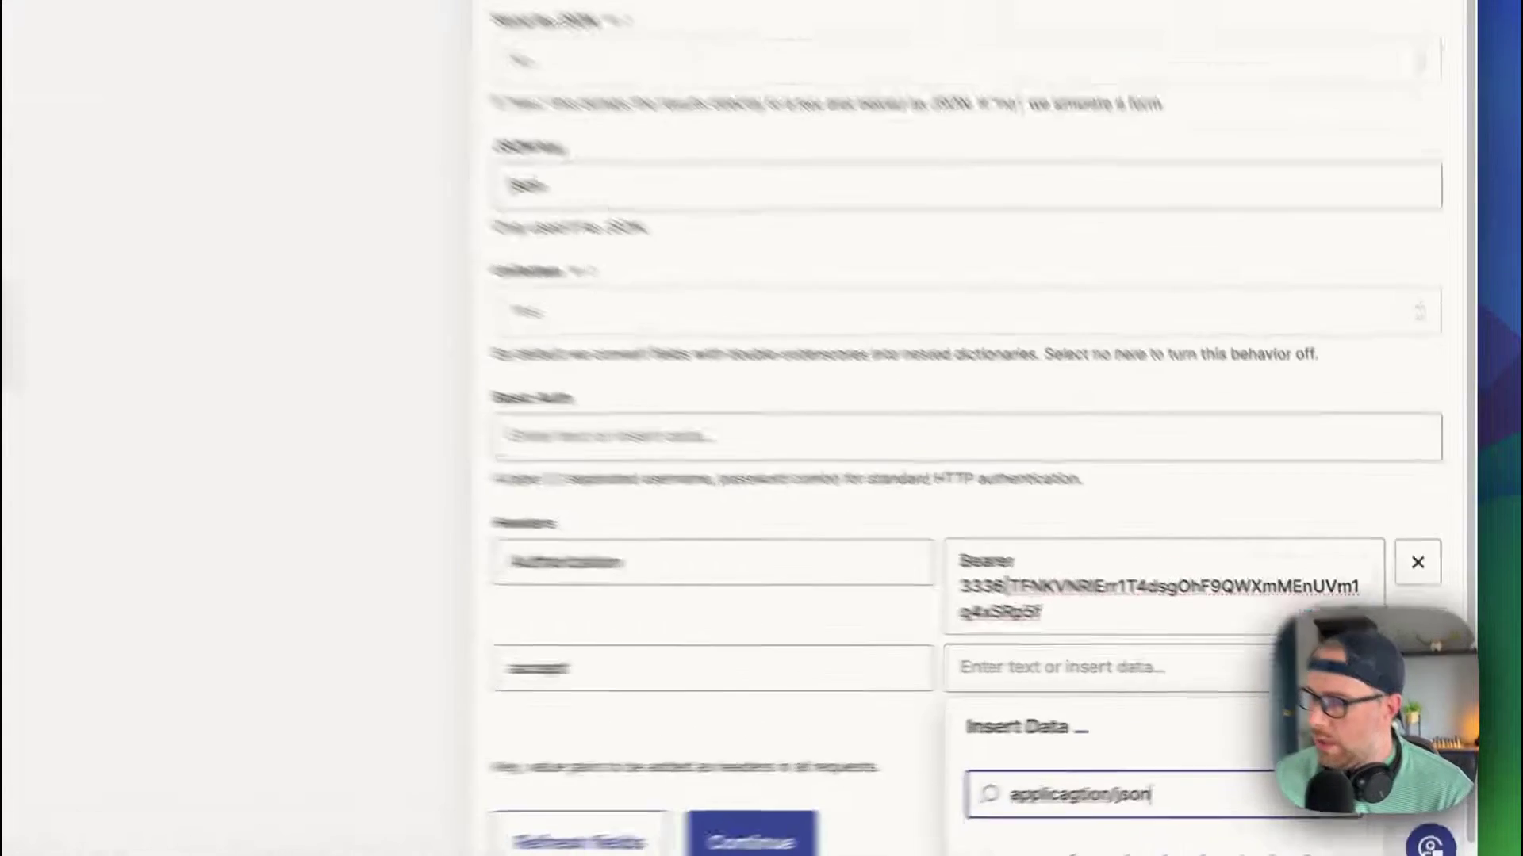
left_click(752, 839)
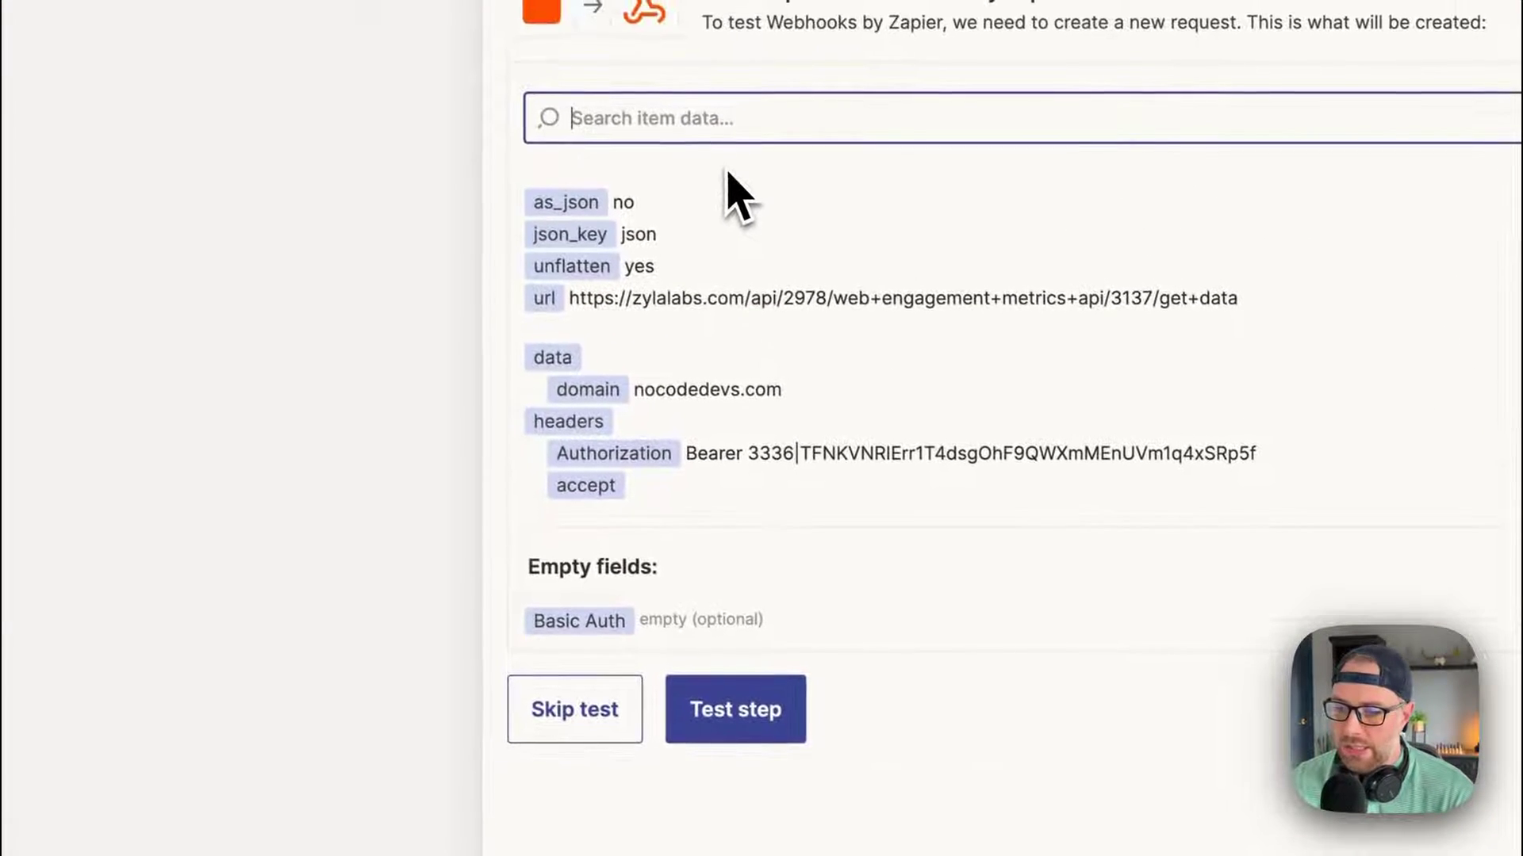
Test the GET request and review the returned nocodedevs.com description, visits, rank and screenshot data
left_click(730, 714)
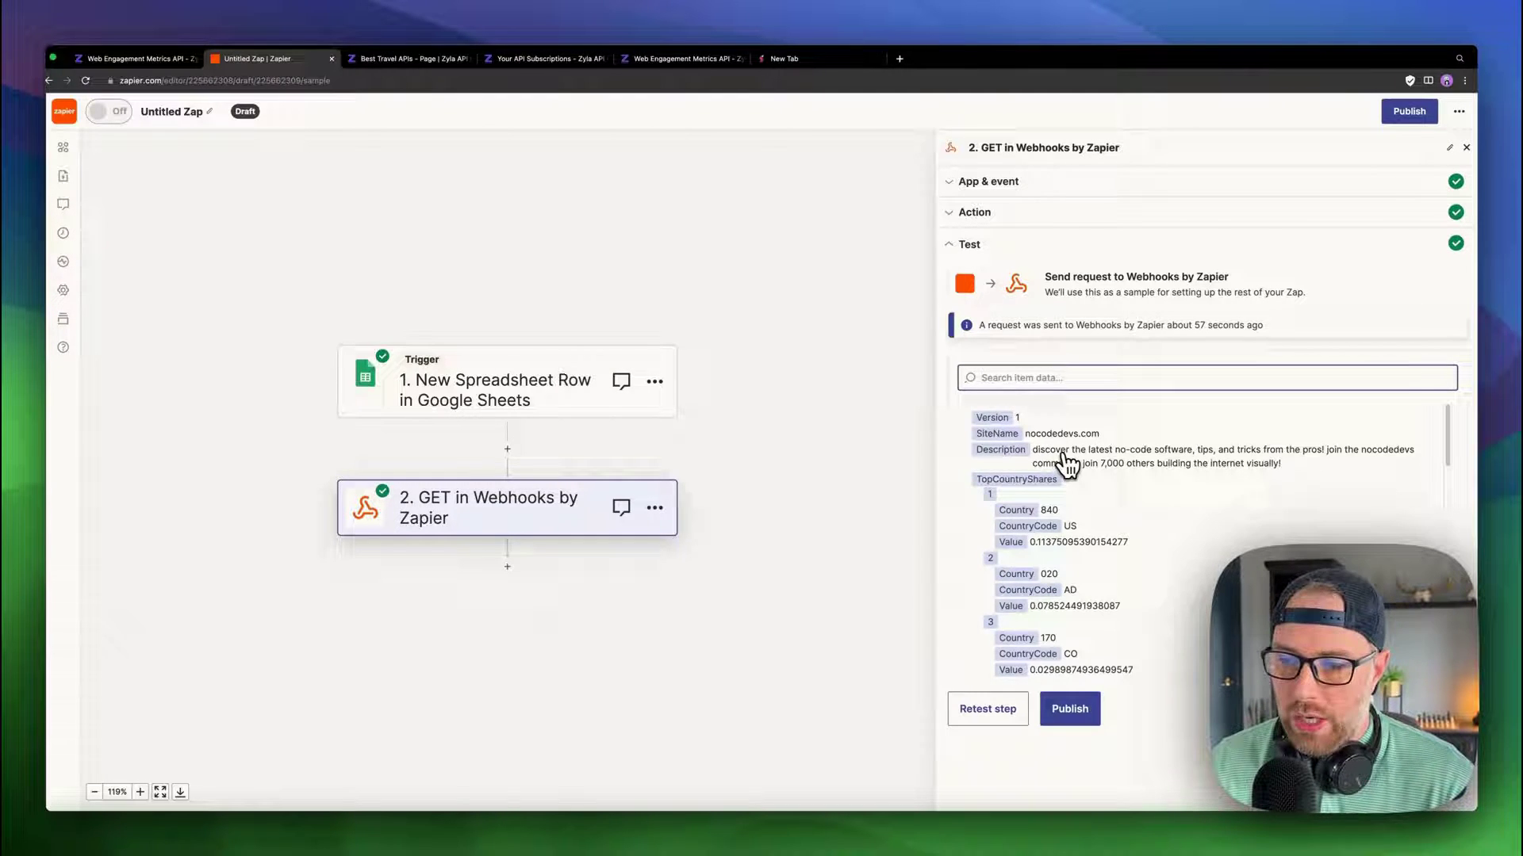
left_click_drag(1050, 446, 1025, 457)
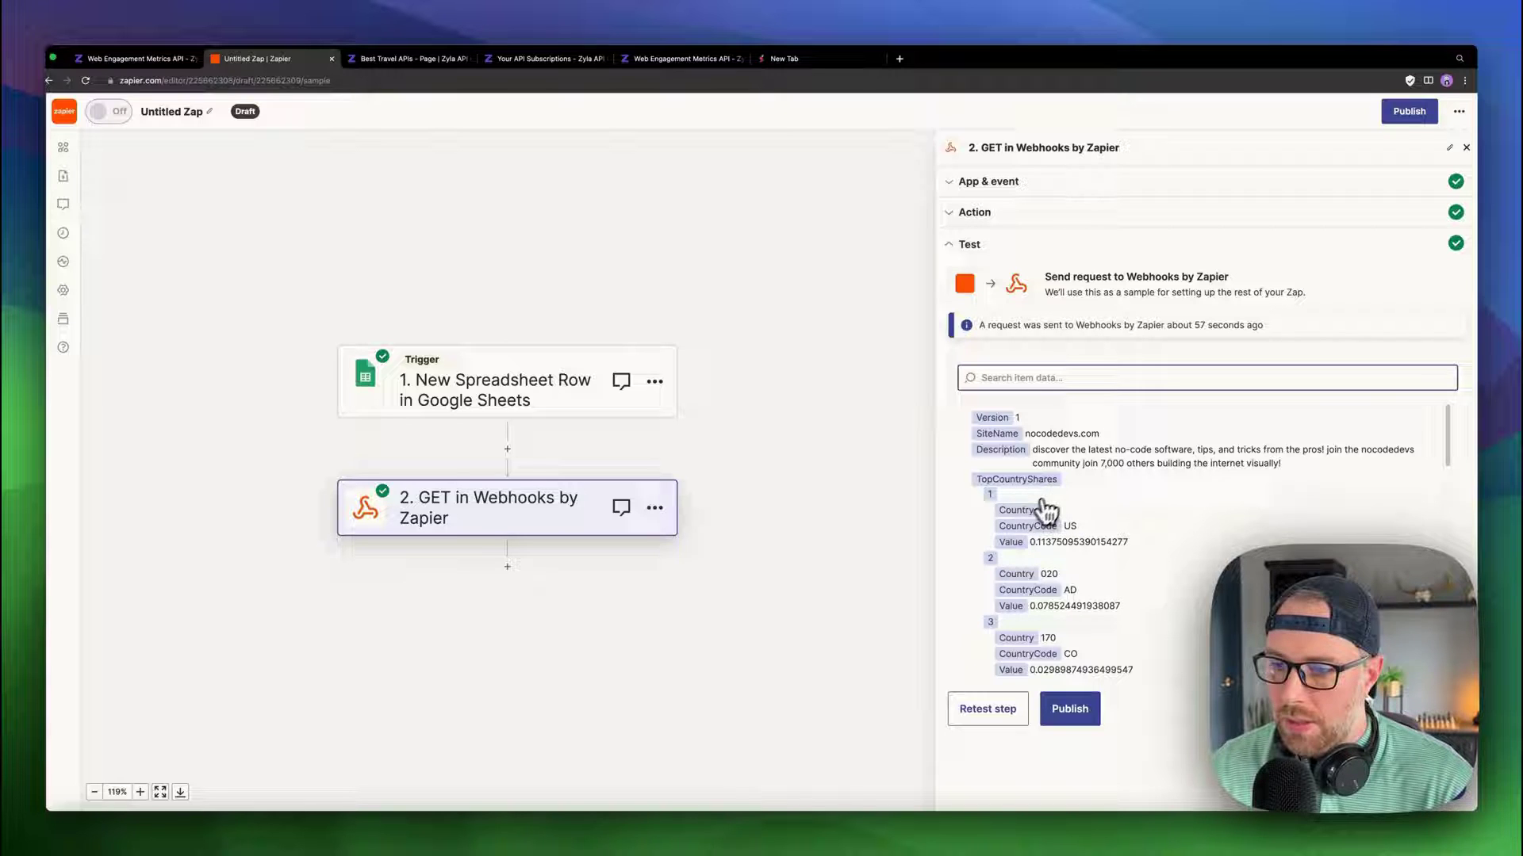
scroll(1062, 539, "down", 1)
left_click_drag(1045, 515, 1086, 520)
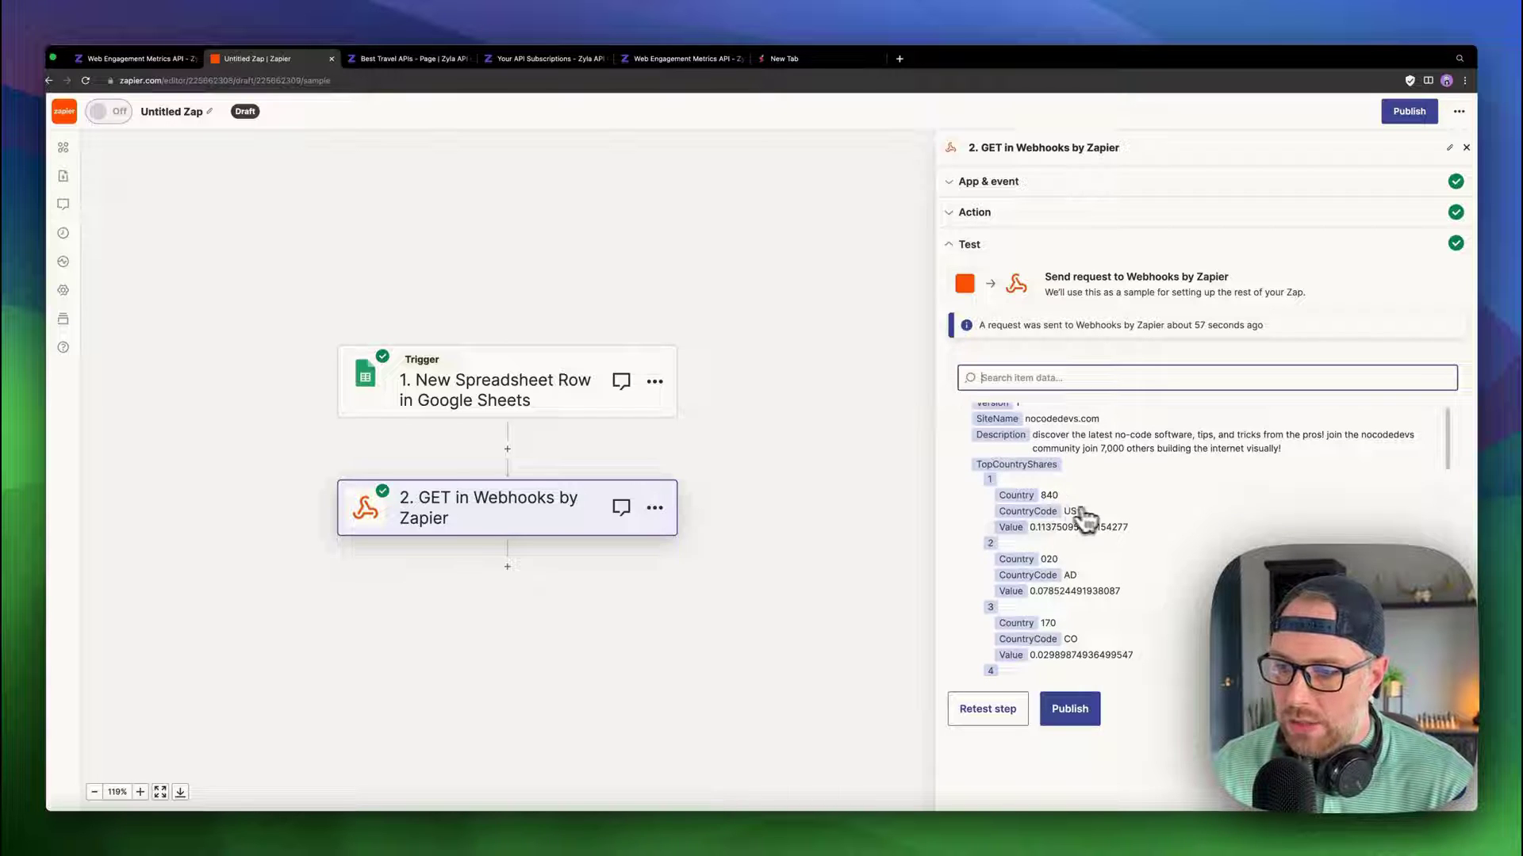
scroll(1066, 523, "down", 5)
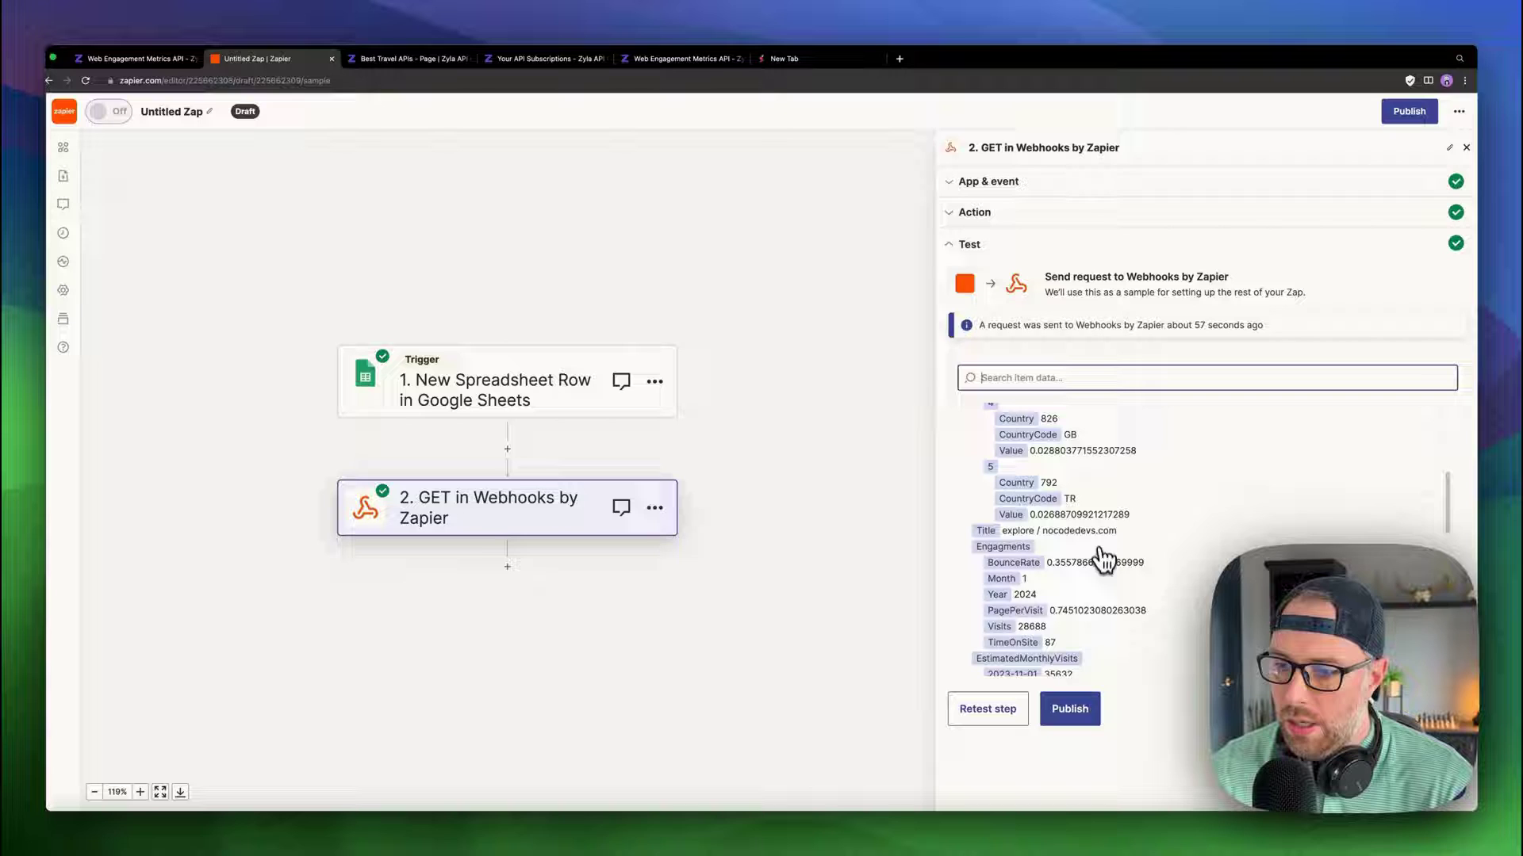
scroll(1091, 551, "down", 1)
left_click_drag(1058, 527, 1057, 587)
scroll(1075, 579, "down", 1)
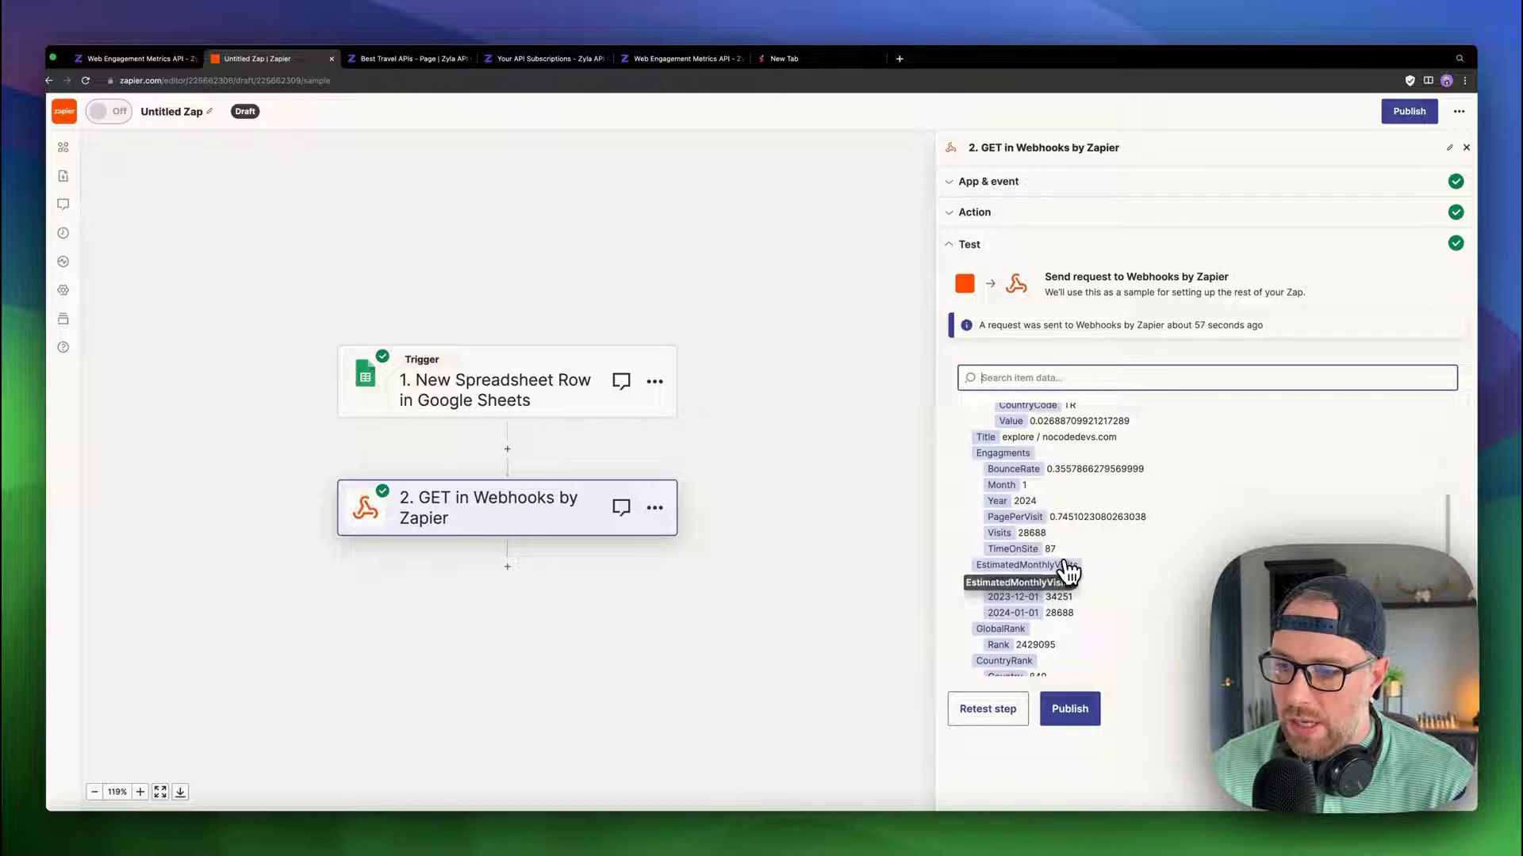
scroll(1045, 546, "down", 1)
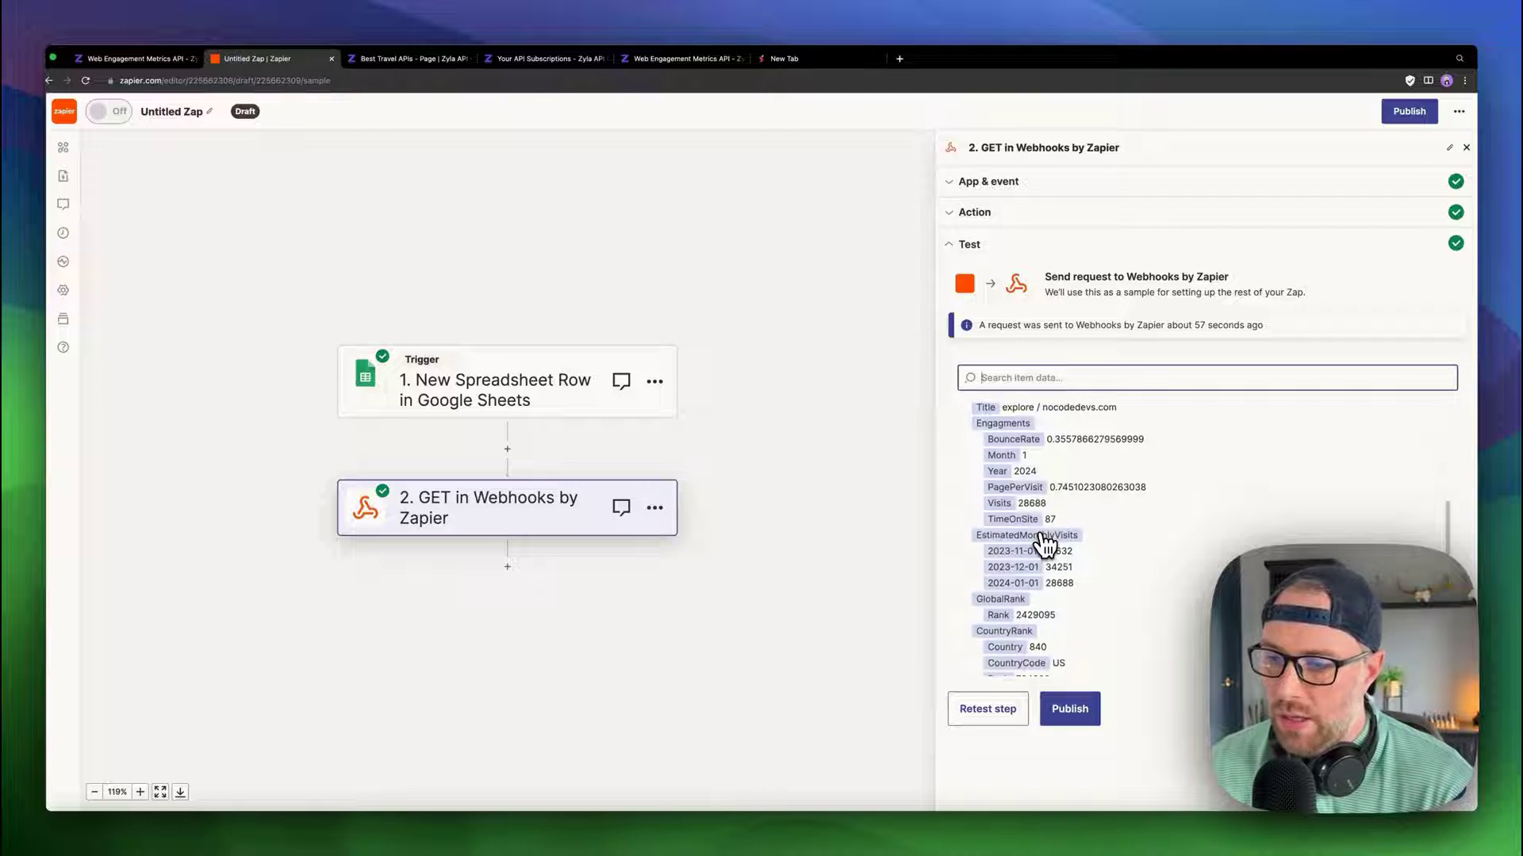
scroll(1053, 563, "down", 10)
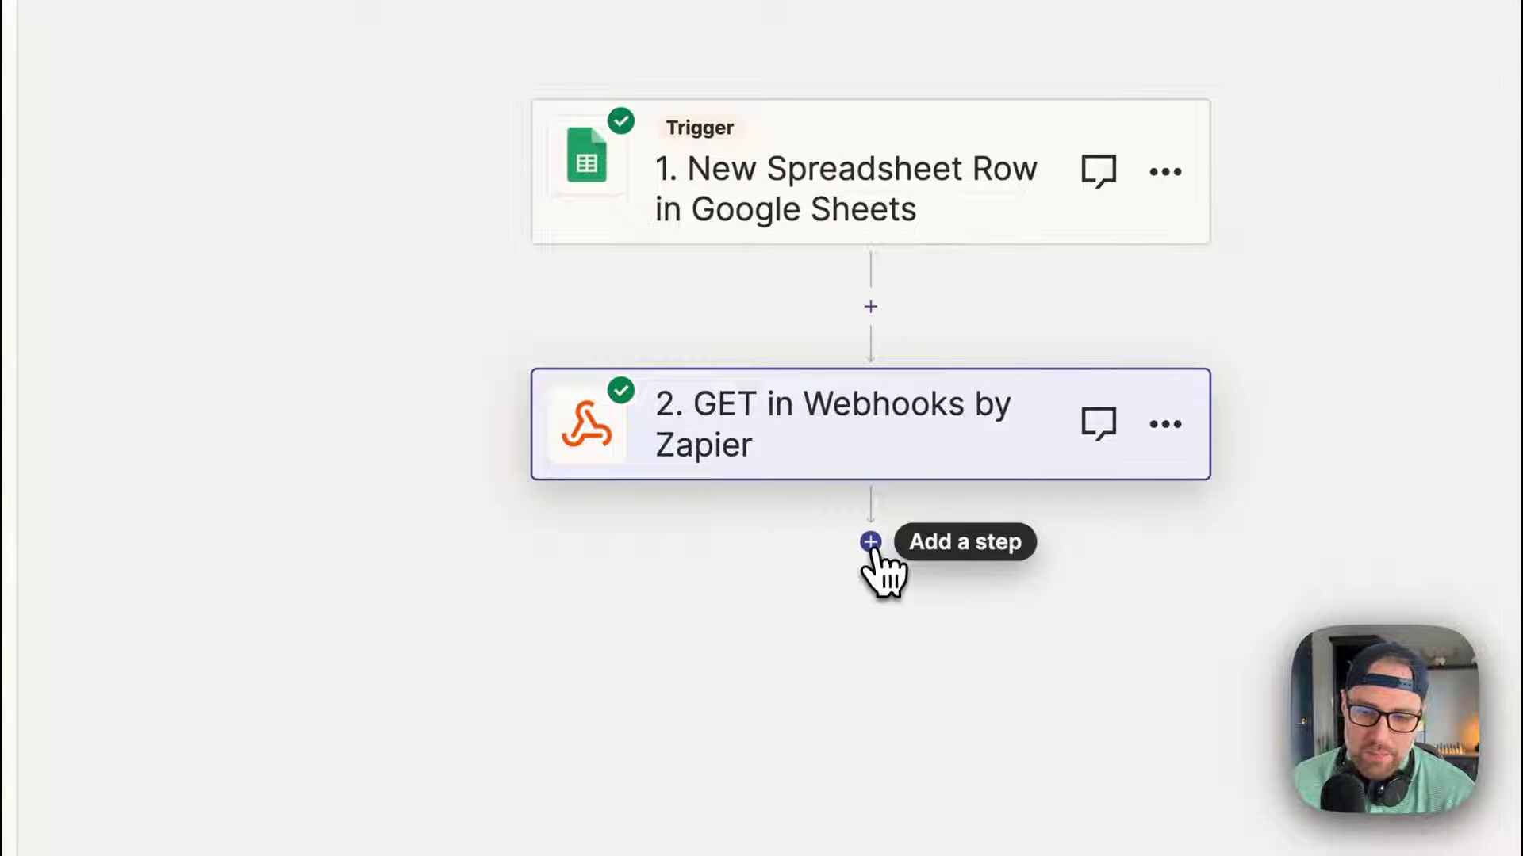
Add a Google Sheets action step using the Update Spreadsheet Row event
left_click(868, 542)
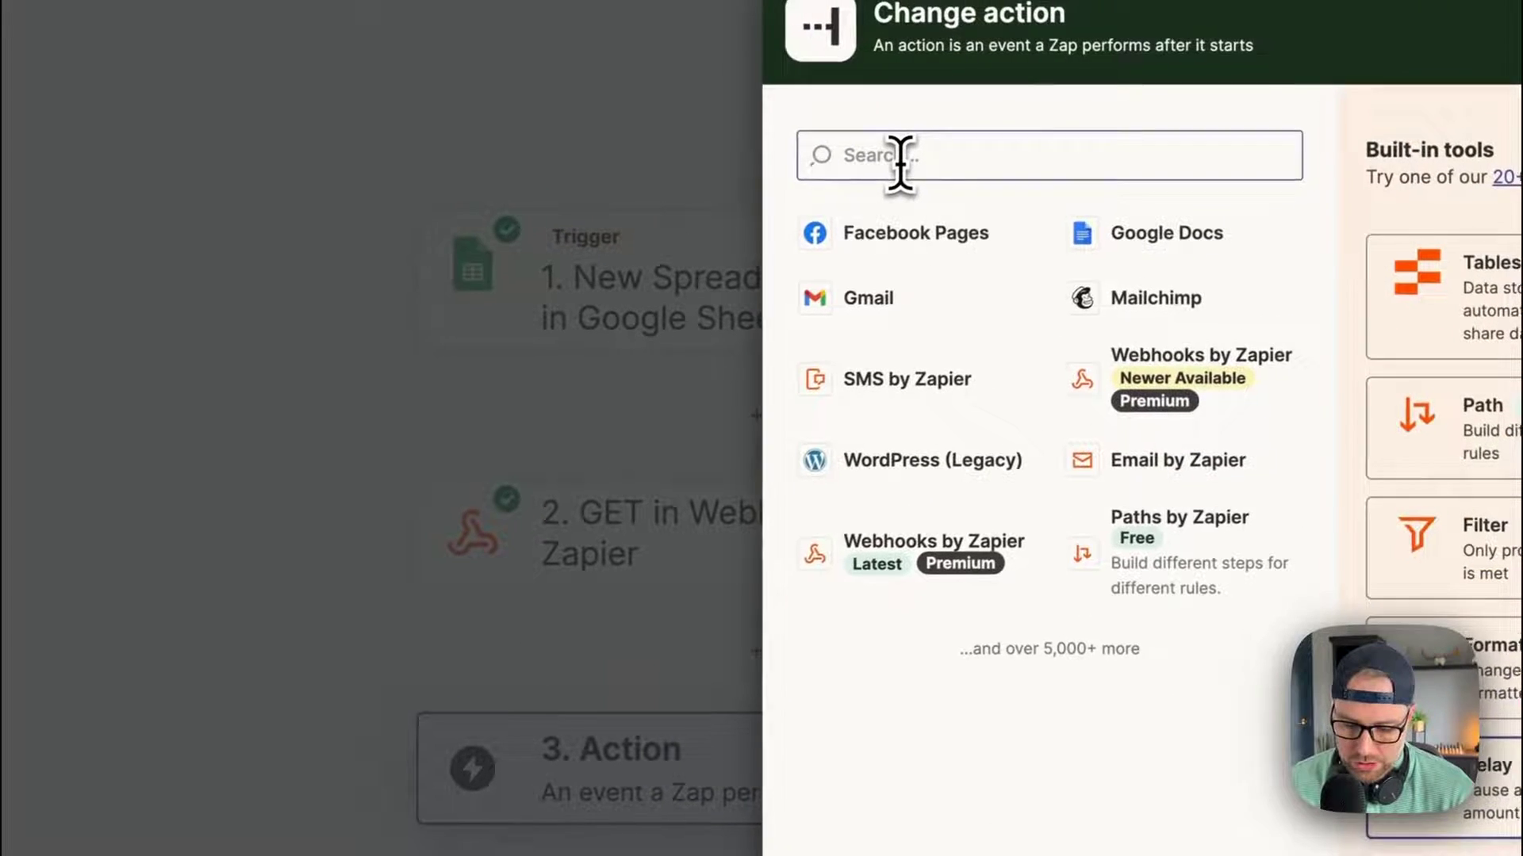
left_click(891, 173)
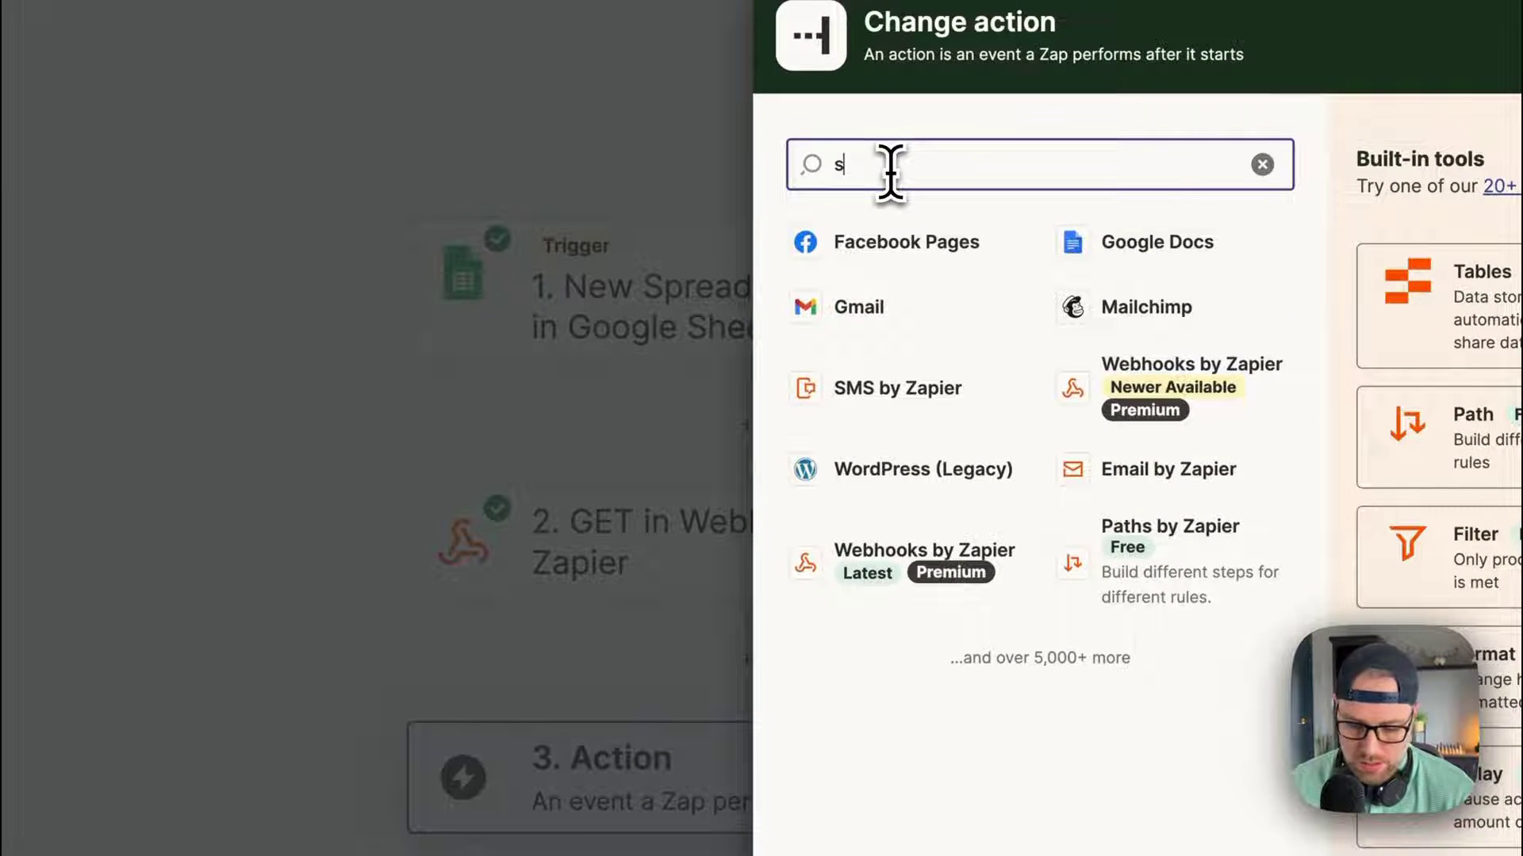
type("sheet")
left_click(881, 252)
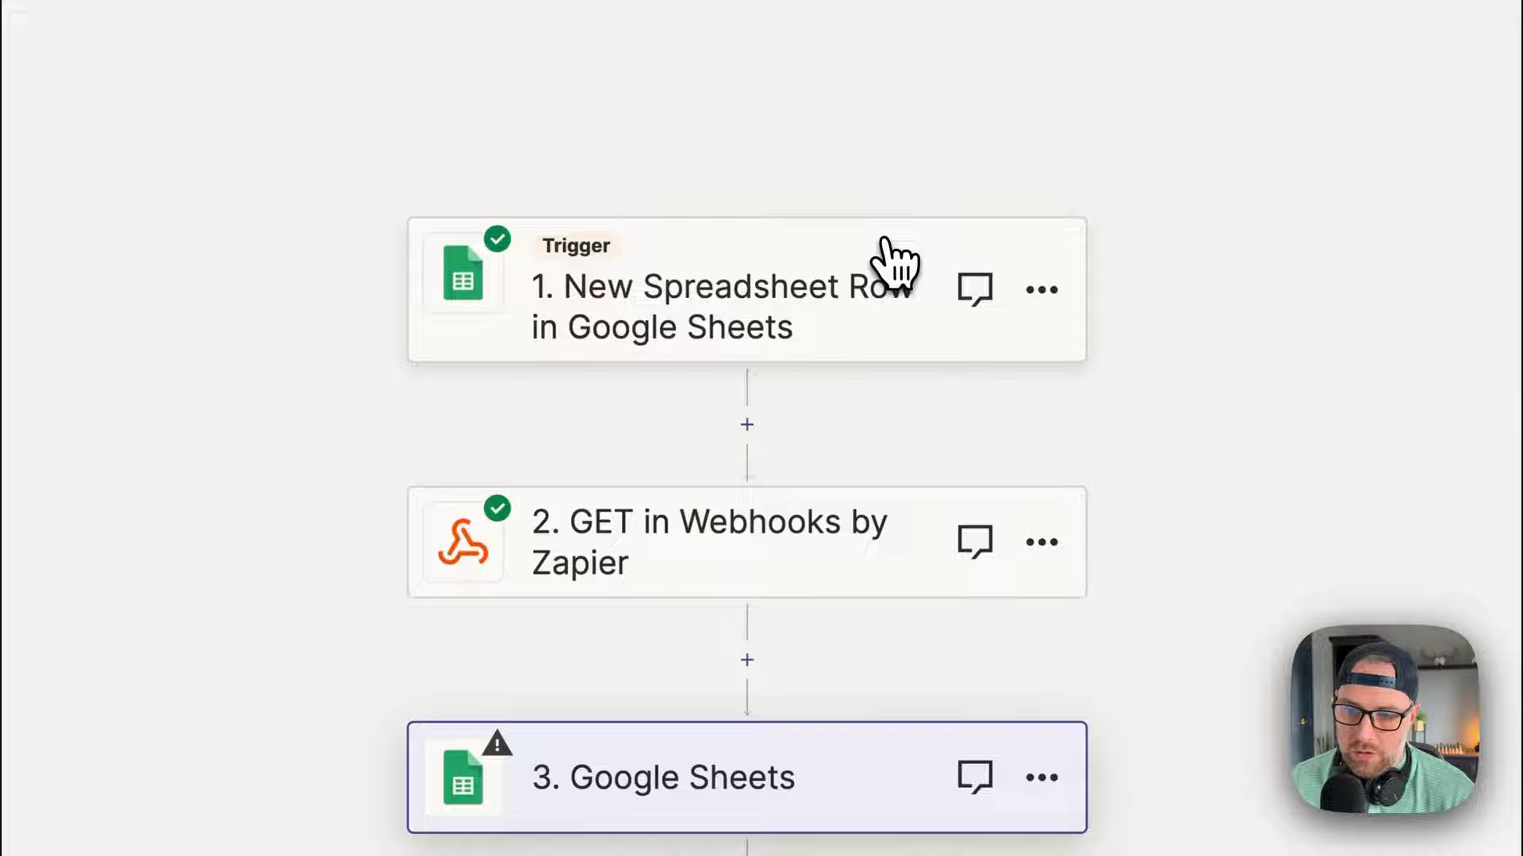
left_click(592, 753)
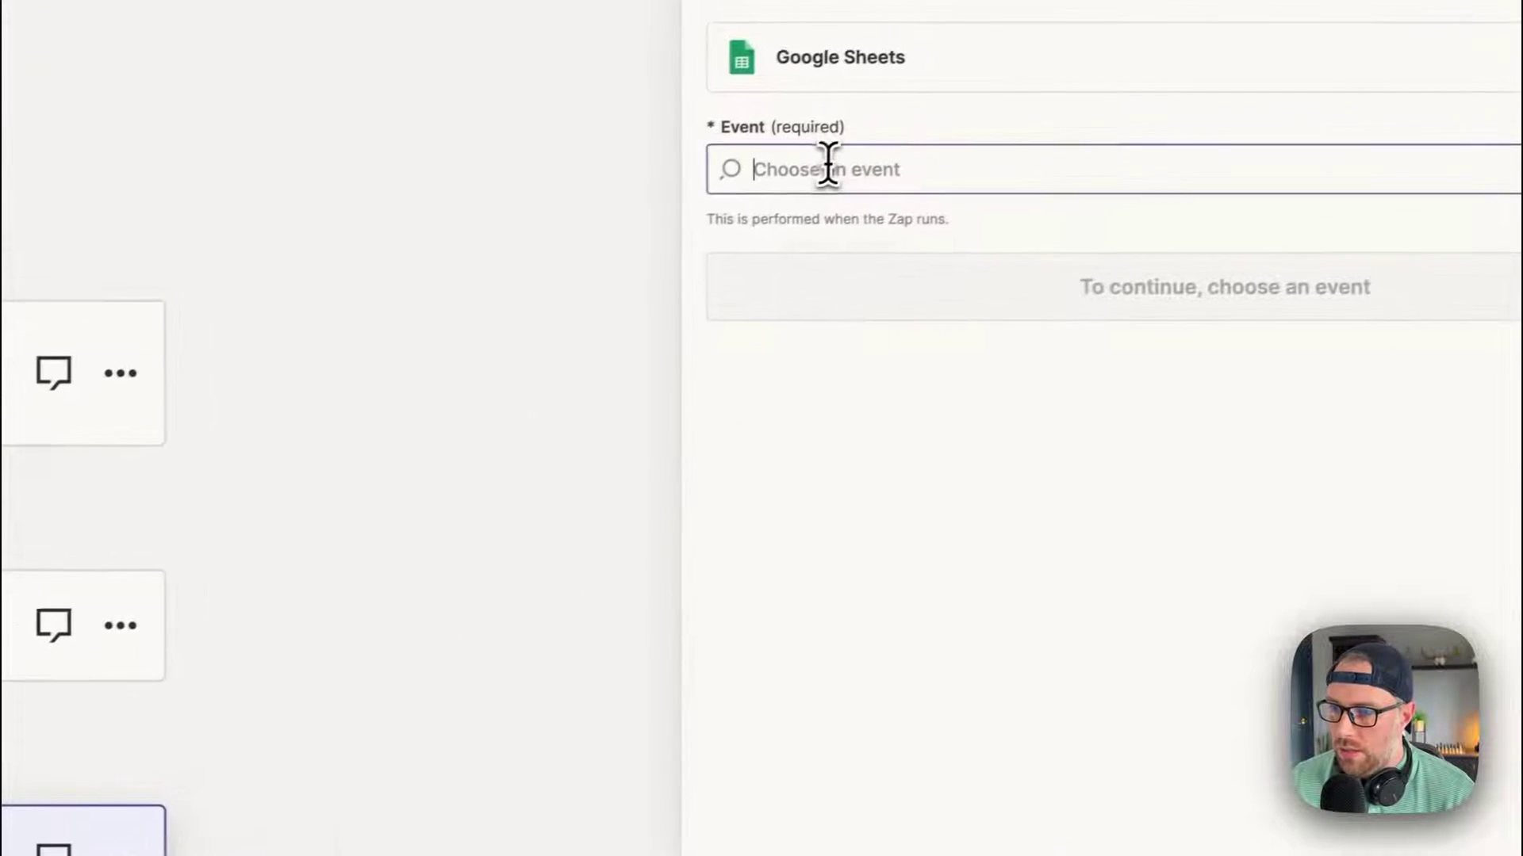
left_click(816, 168)
scroll(850, 539, "down", 3)
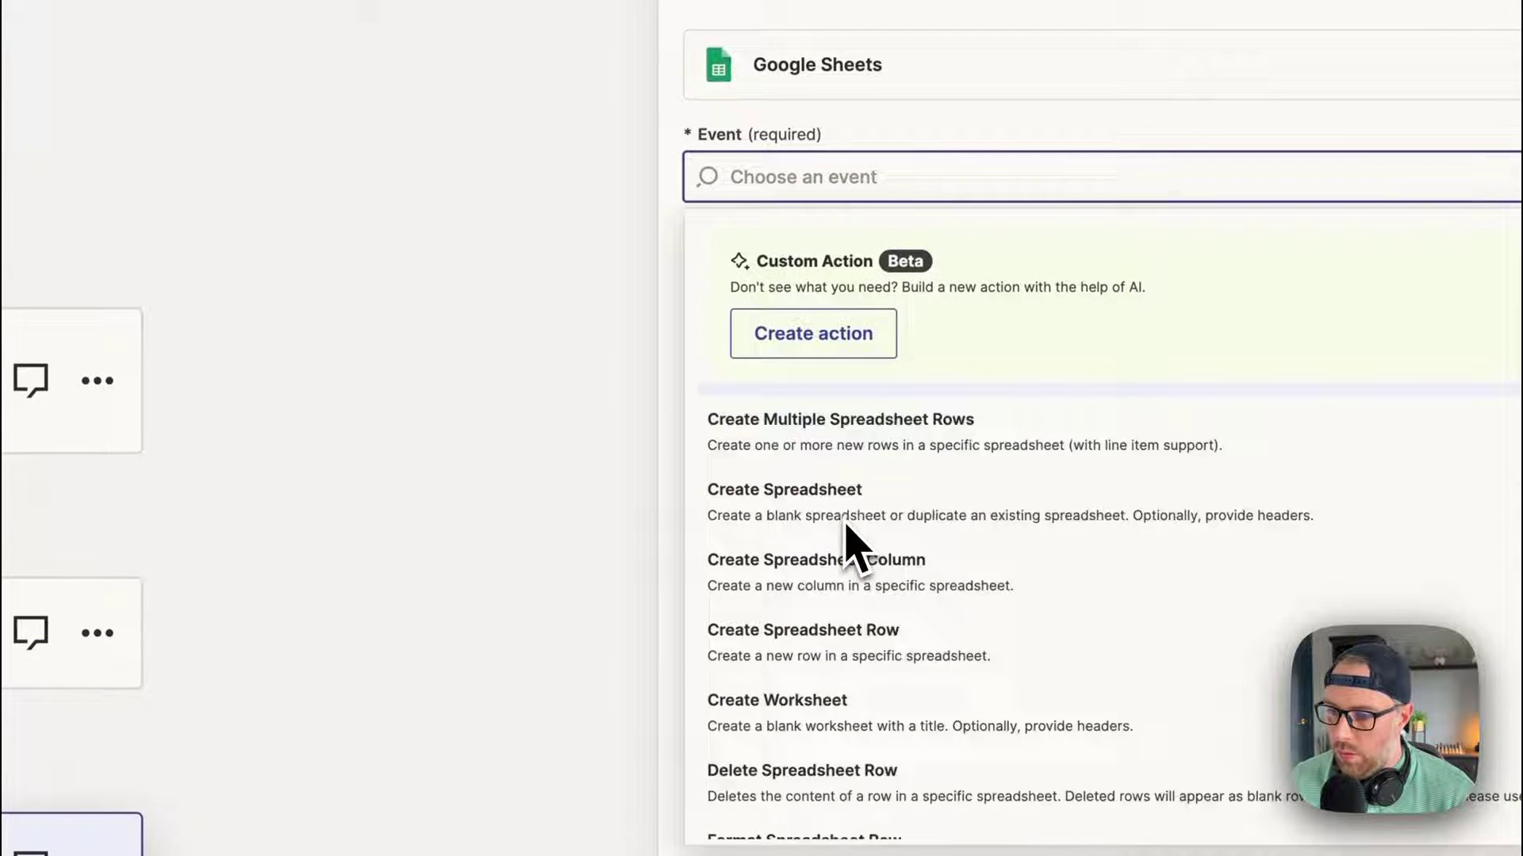
scroll(845, 527, "down", 2)
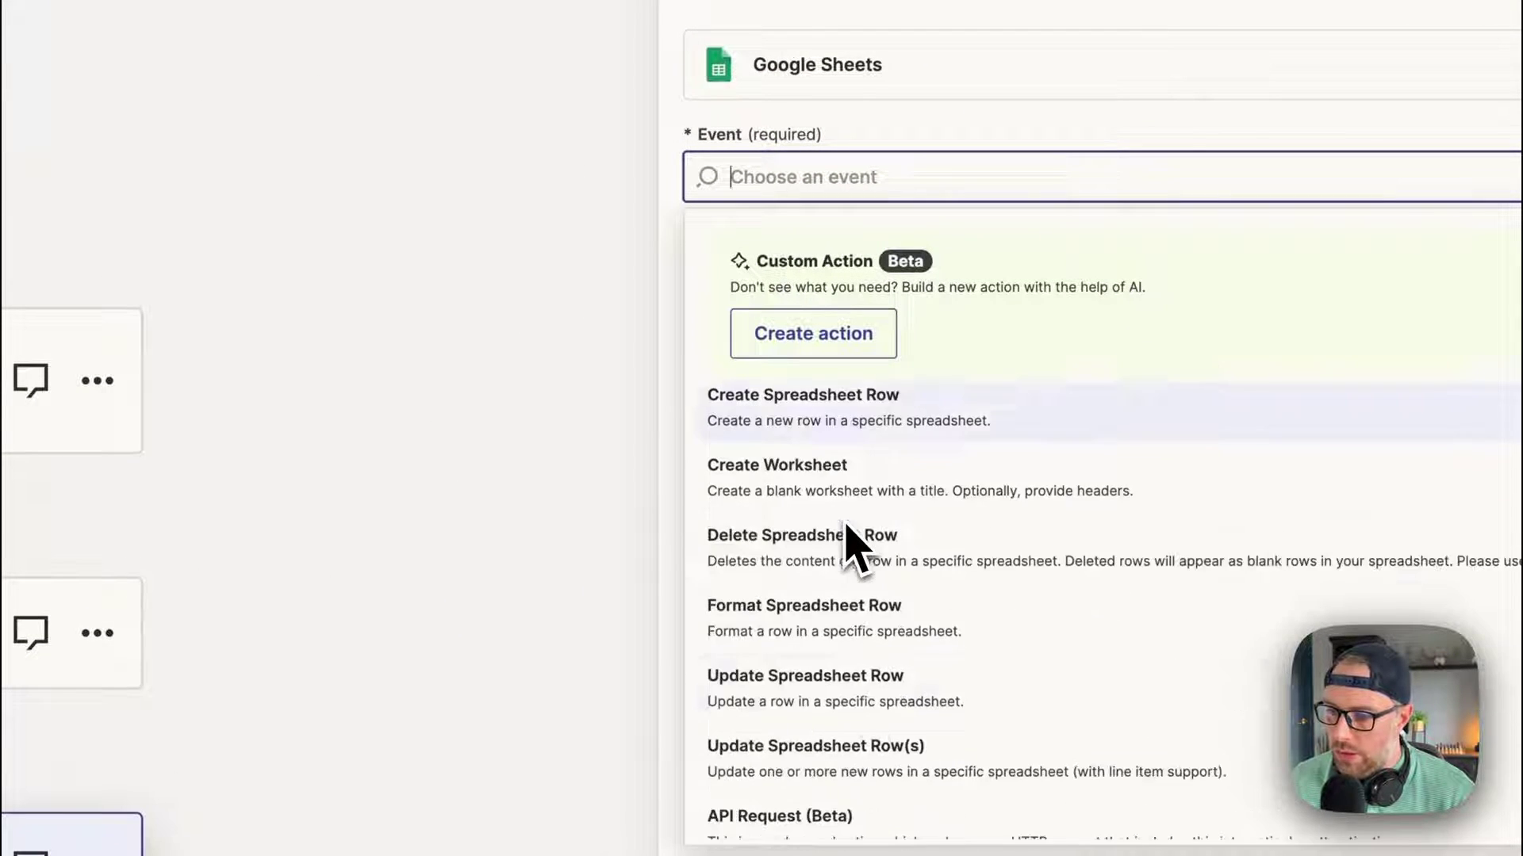
left_click(855, 691)
left_click(912, 309)
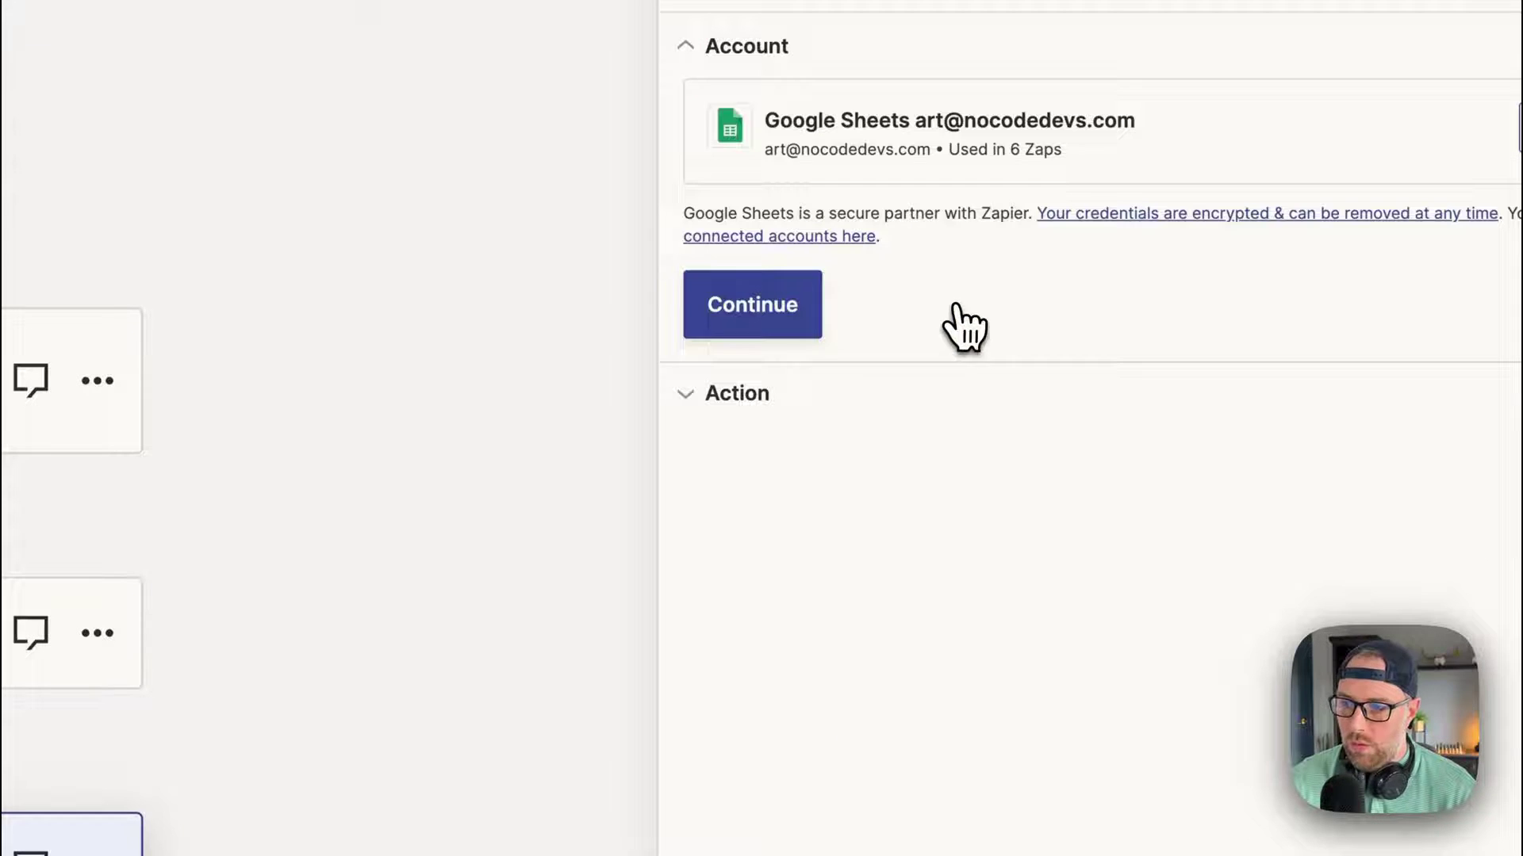
Point the action at My Google Drive, spreadsheet API Demo, worksheet Sheet1
left_click(773, 324)
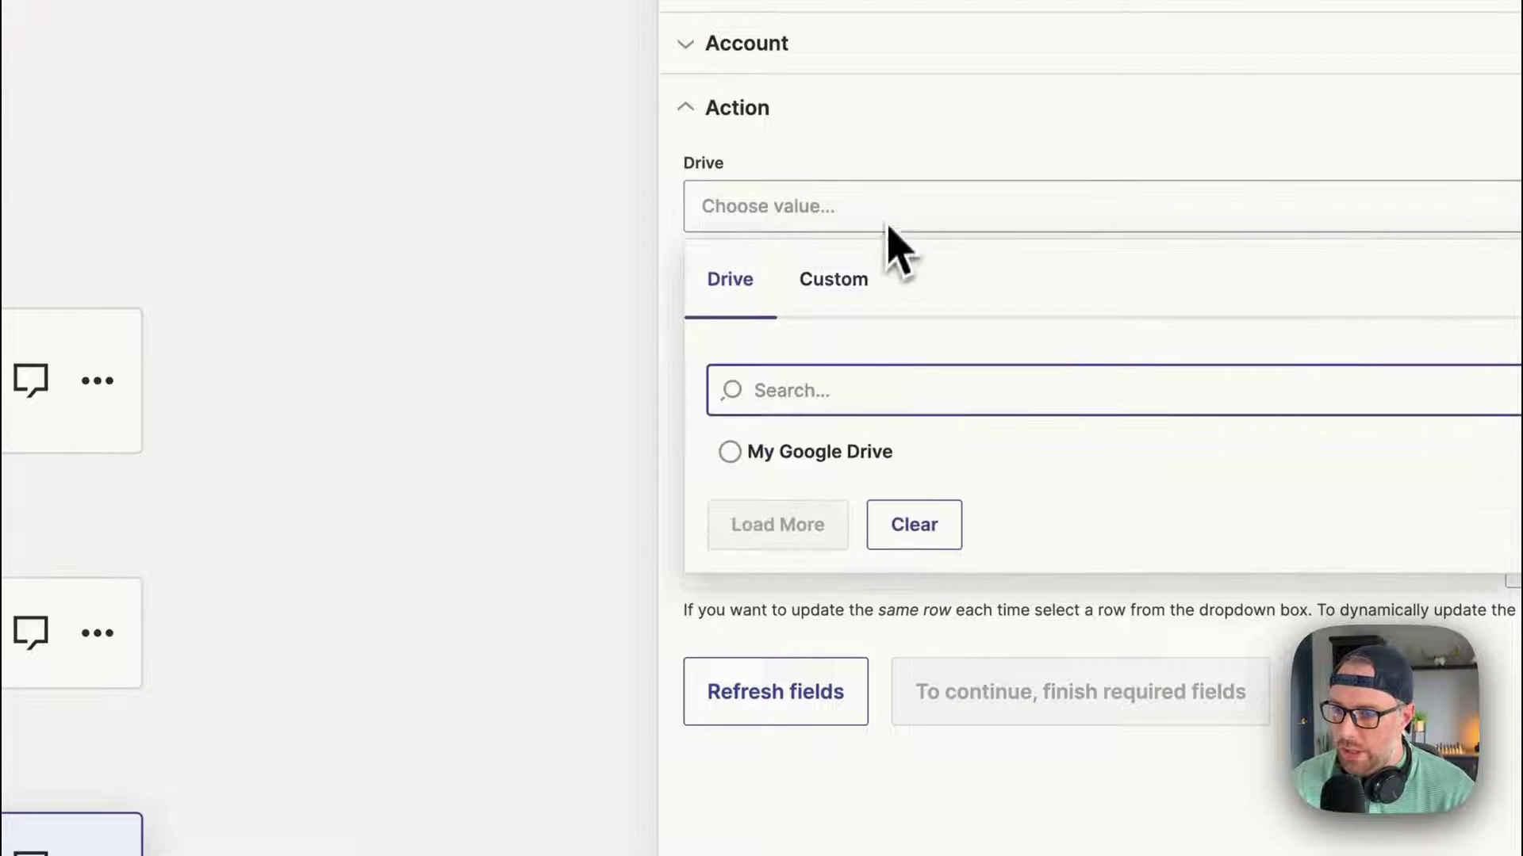
left_click(809, 452)
left_click(805, 341)
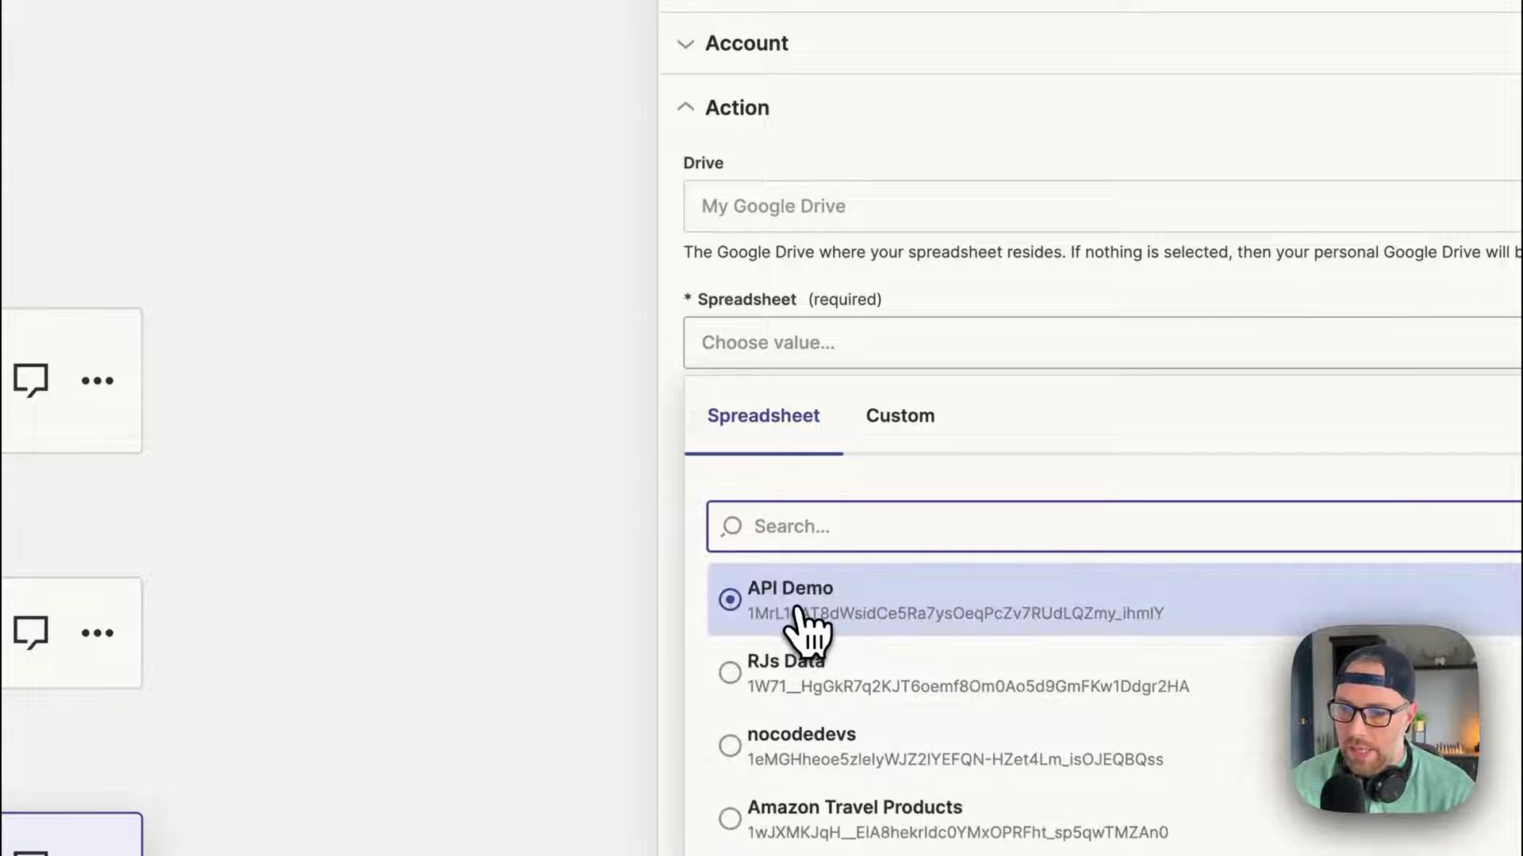
left_click(799, 614)
left_click(777, 464)
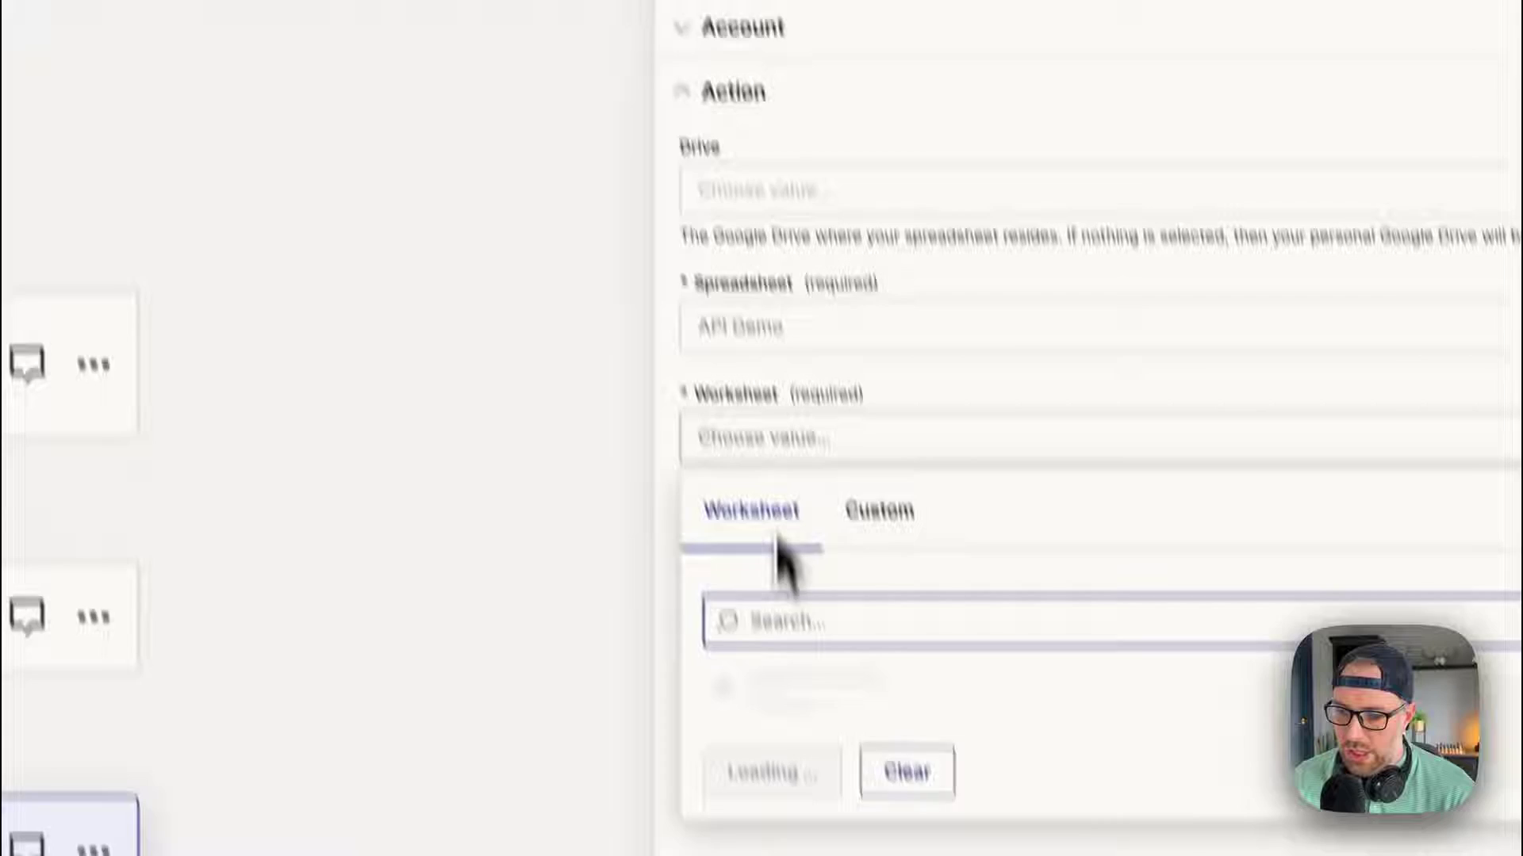
left_click(745, 694)
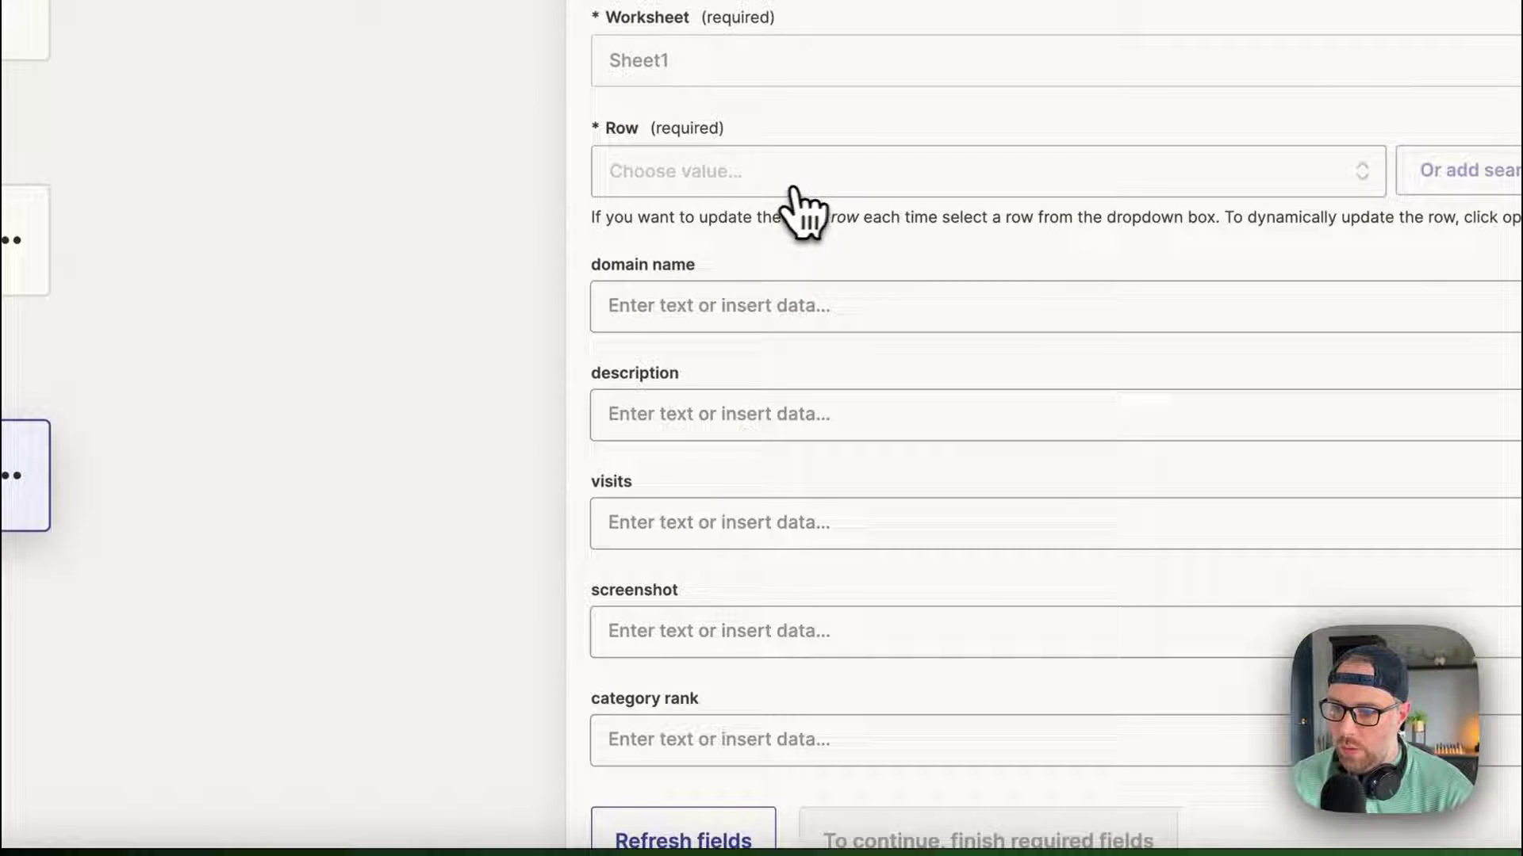
Set the row to update from the spreadsheet trigger's Row ID
left_click(863, 170)
left_click(744, 252)
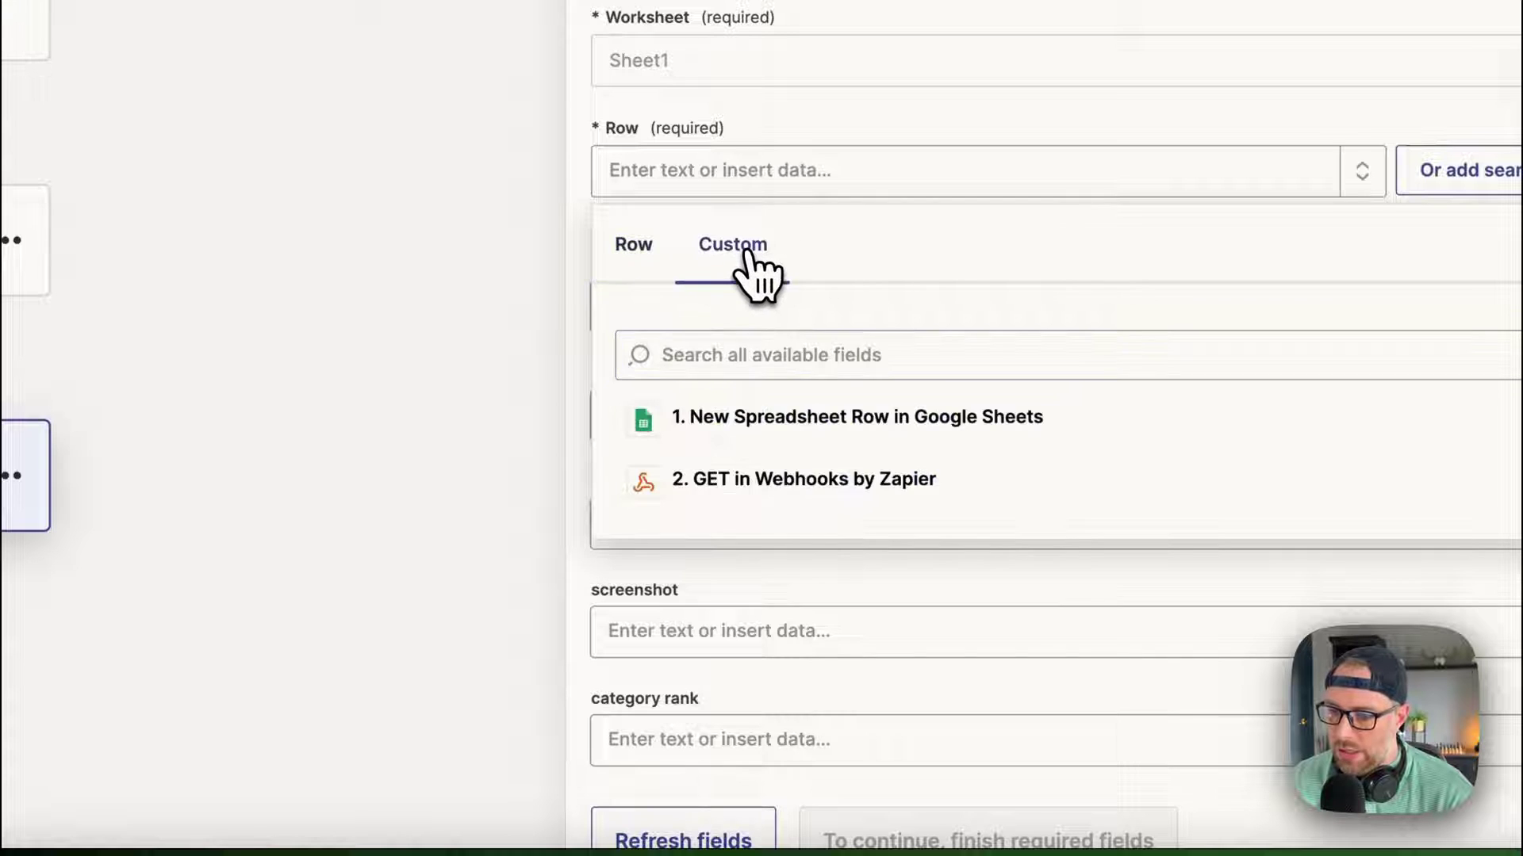
left_click(817, 421)
scroll(805, 543, "down", 1)
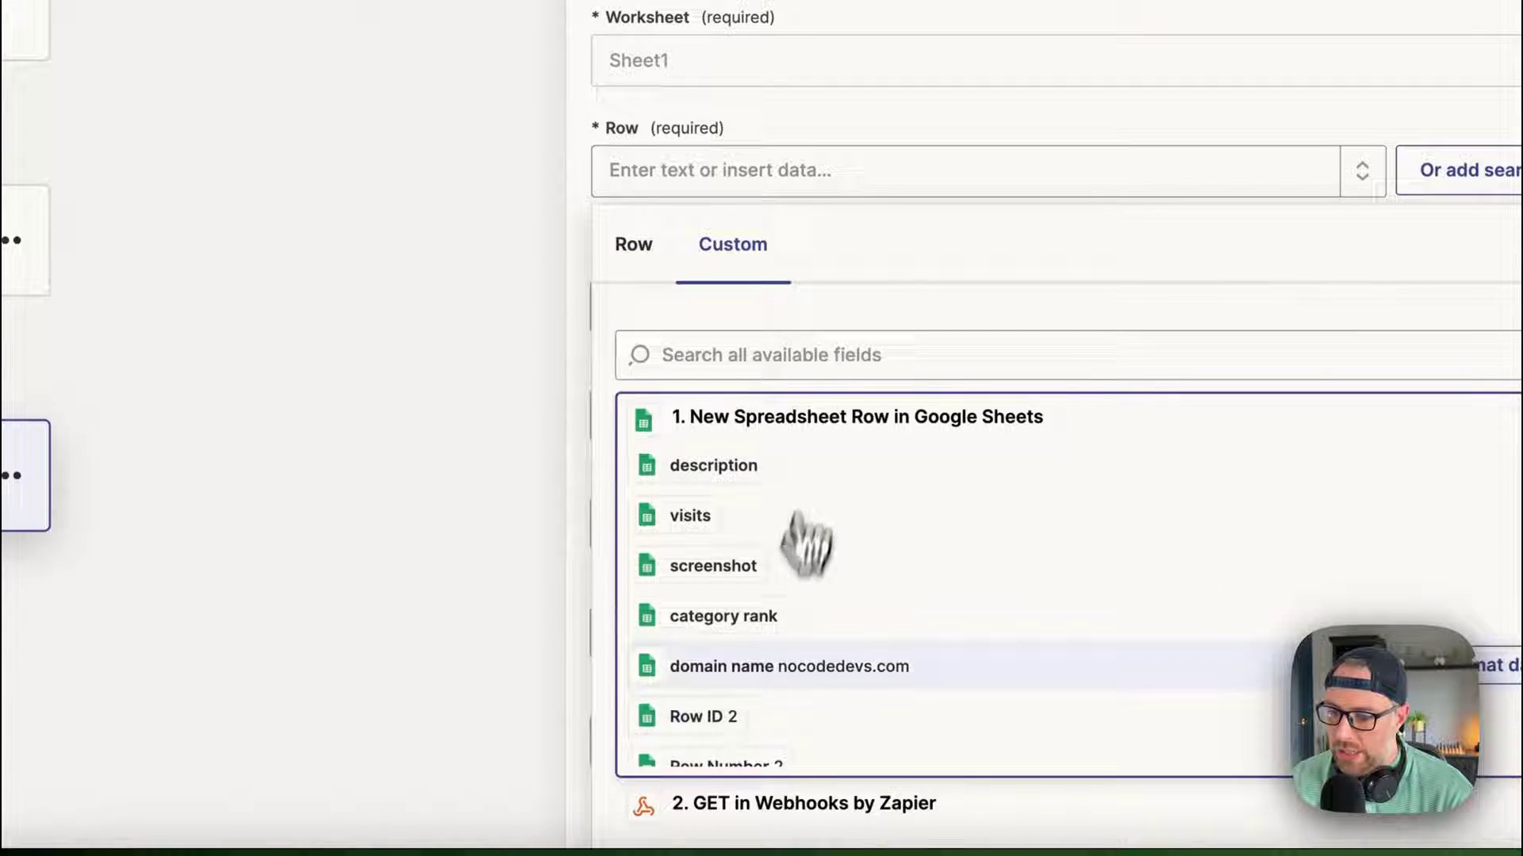
left_click(718, 718)
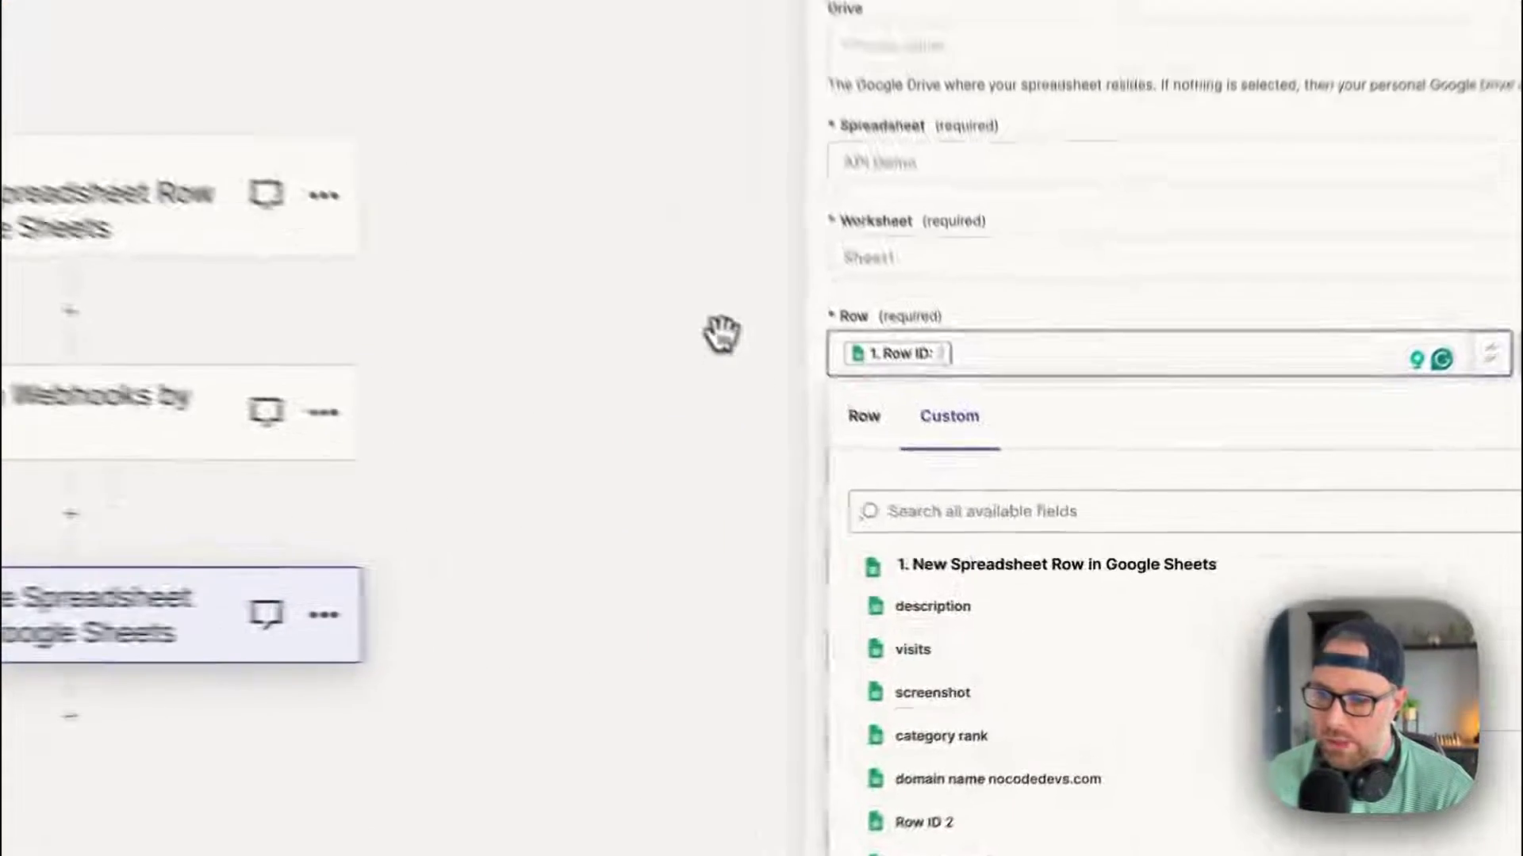
left_click(884, 462)
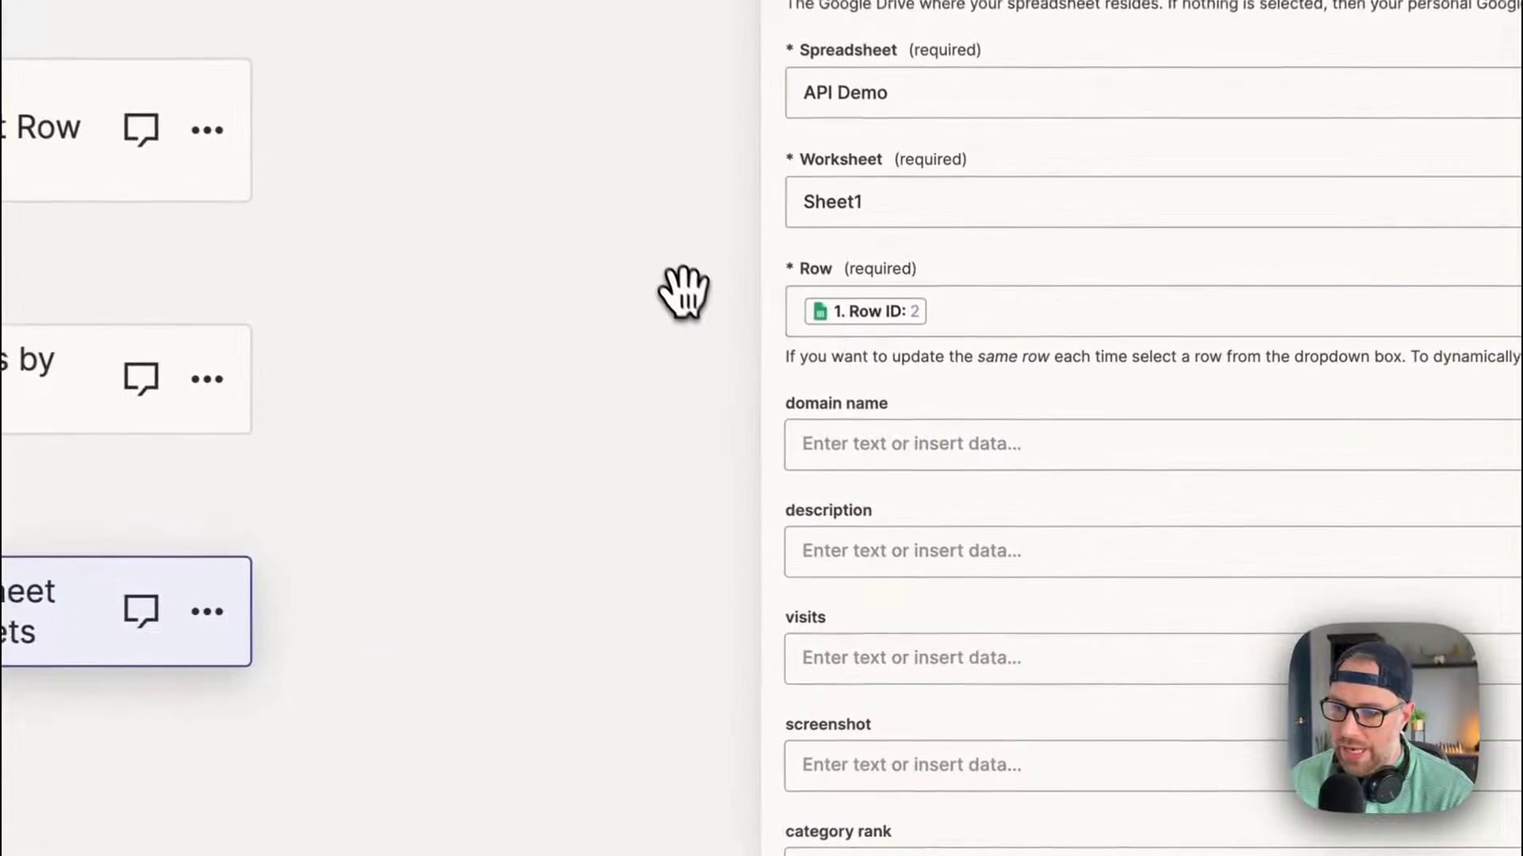
scroll(877, 595, "down", 2)
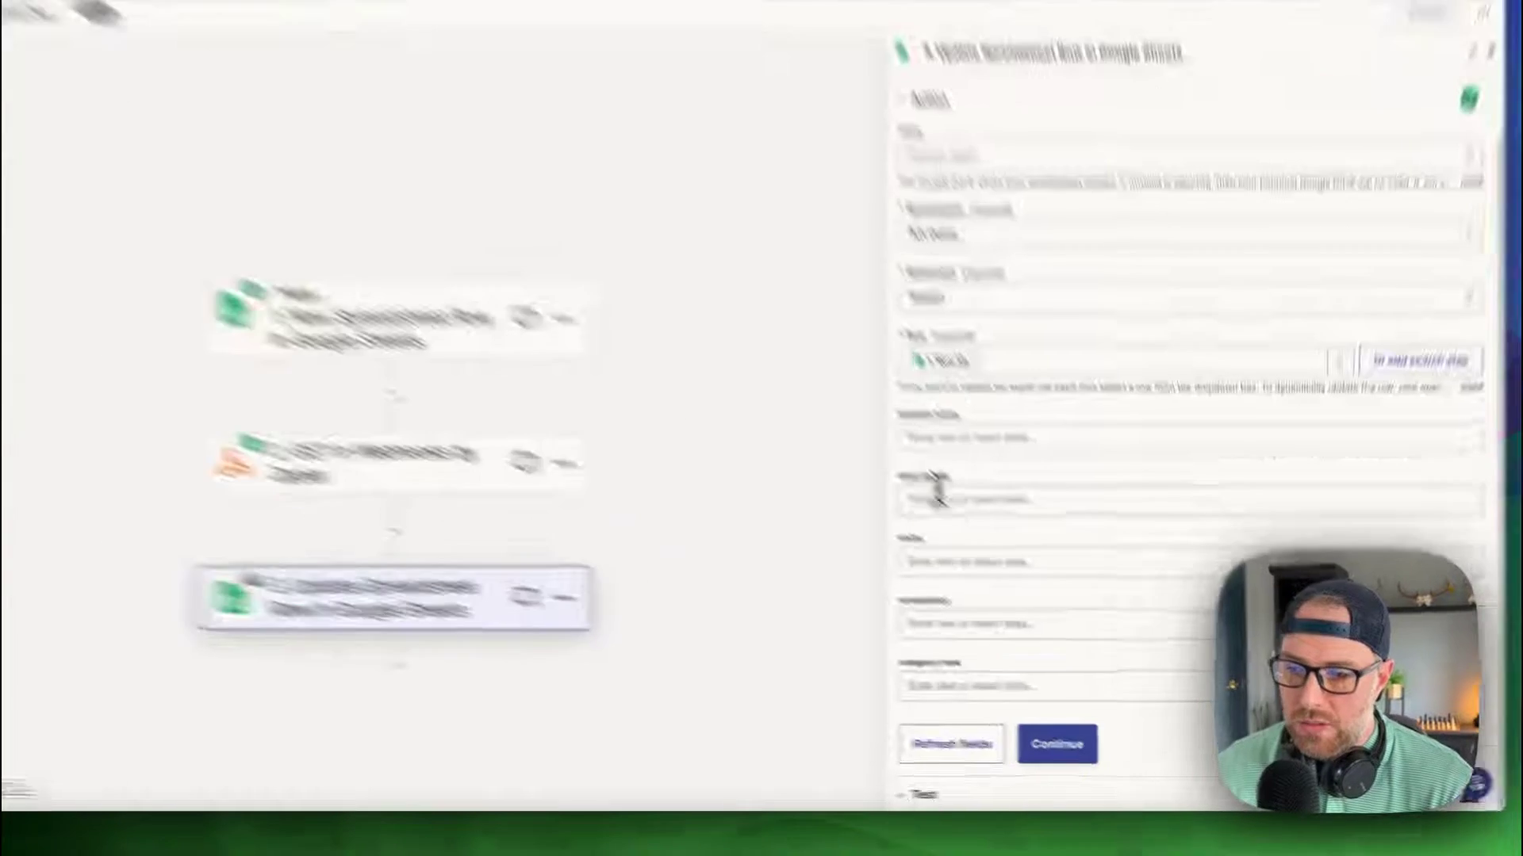
Map the API Description into description and Engagments Visits into visits
left_click(967, 540)
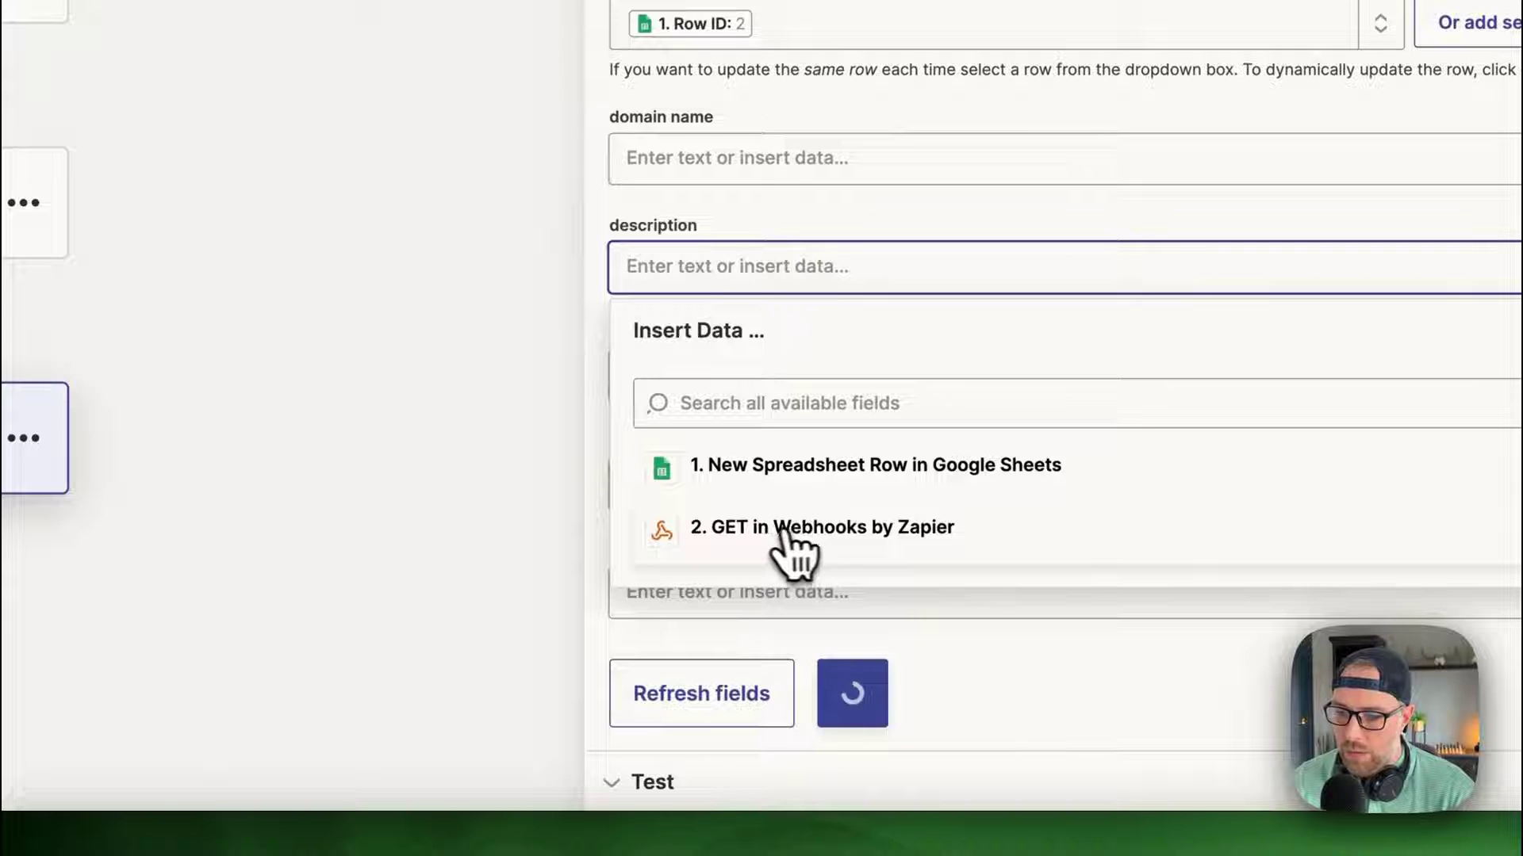
left_click(830, 538)
scroll(817, 476, "down", 10)
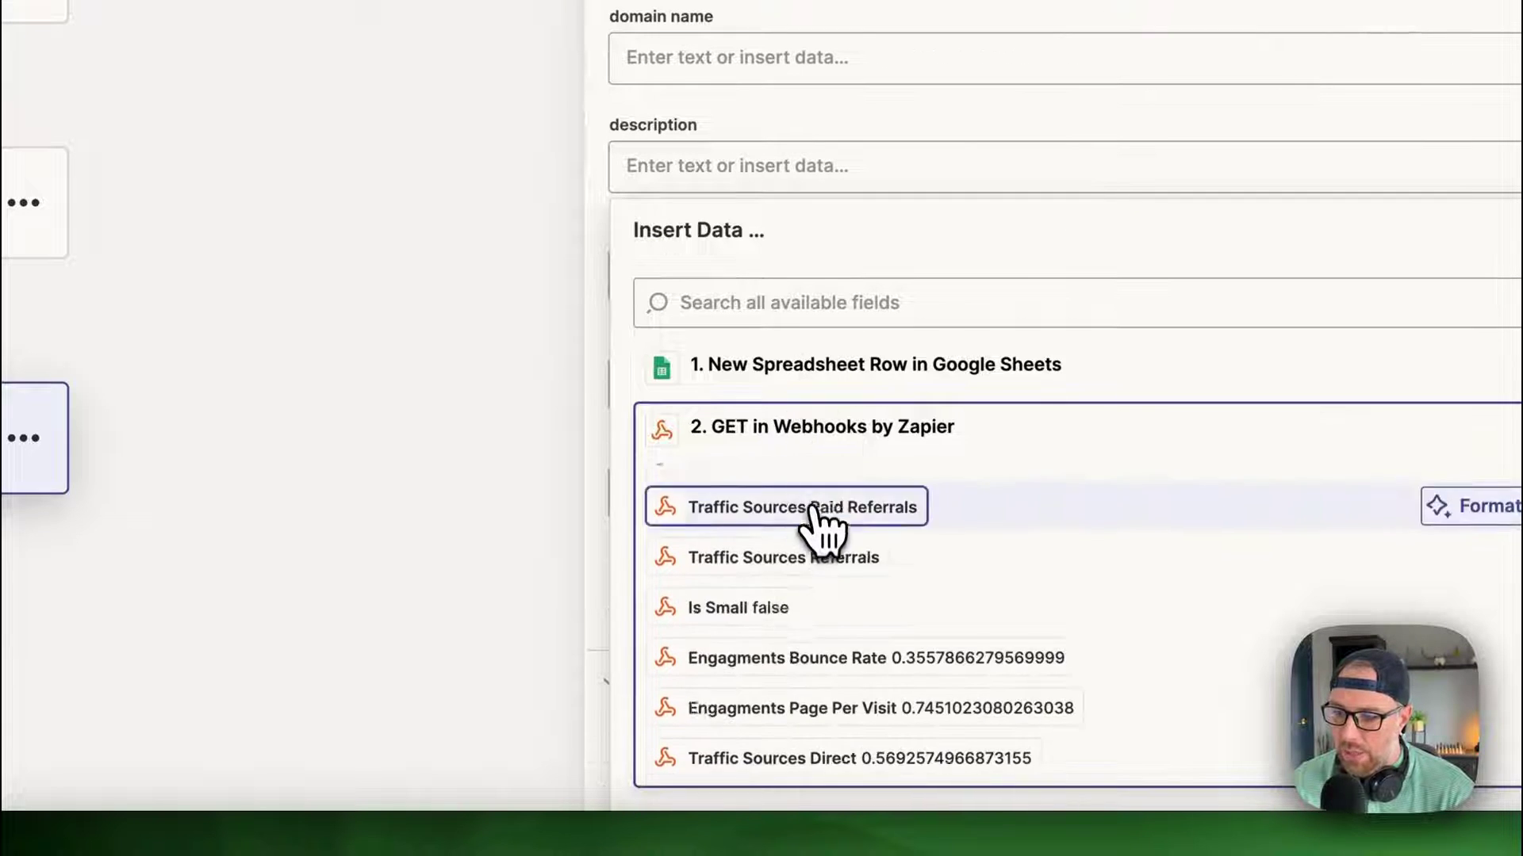
scroll(819, 535, "down", 10)
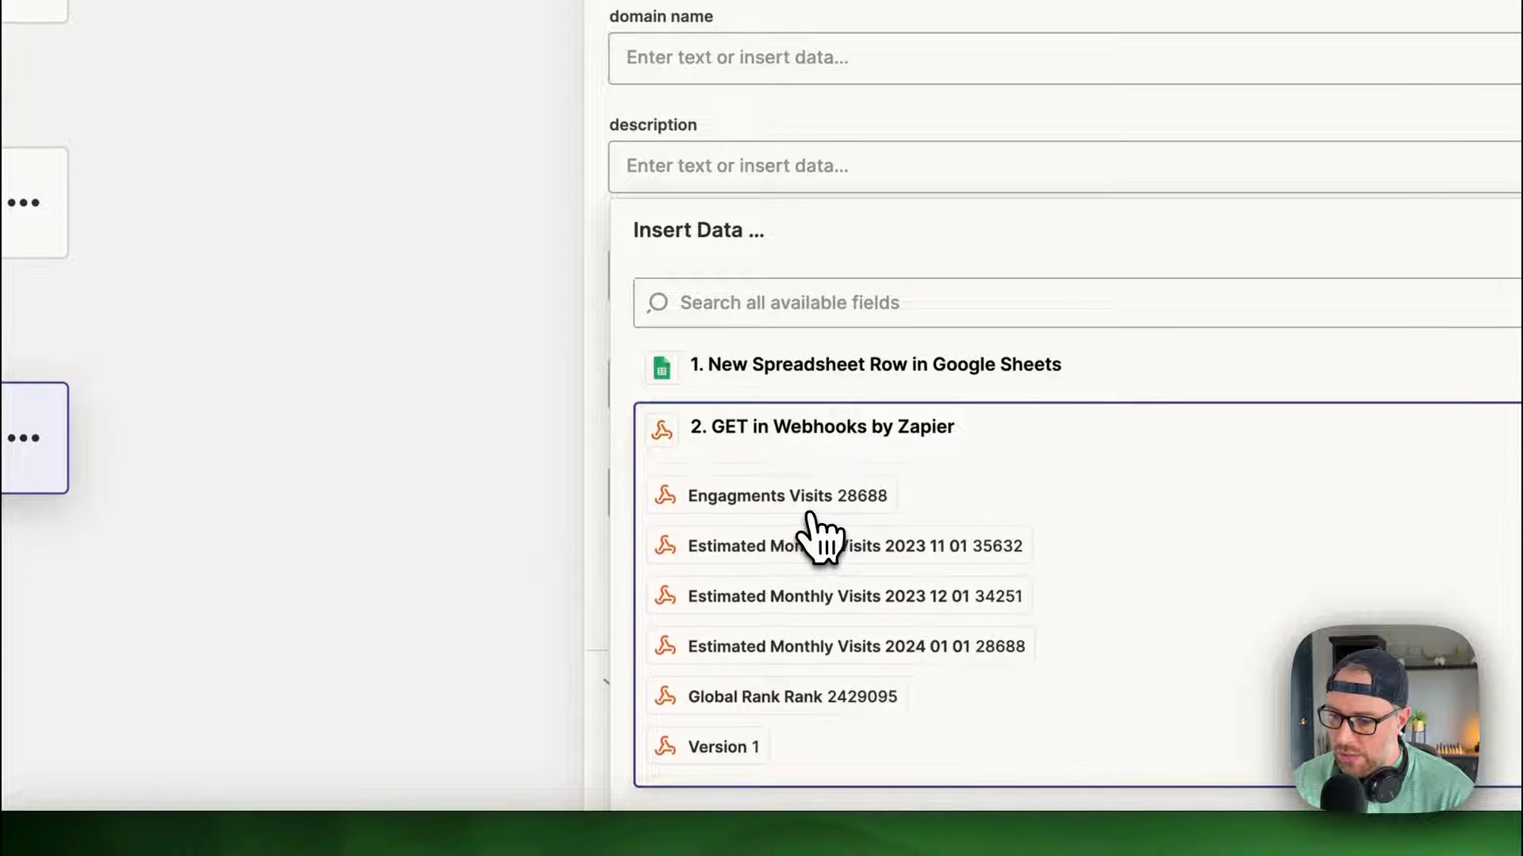
scroll(811, 516, "down", 5)
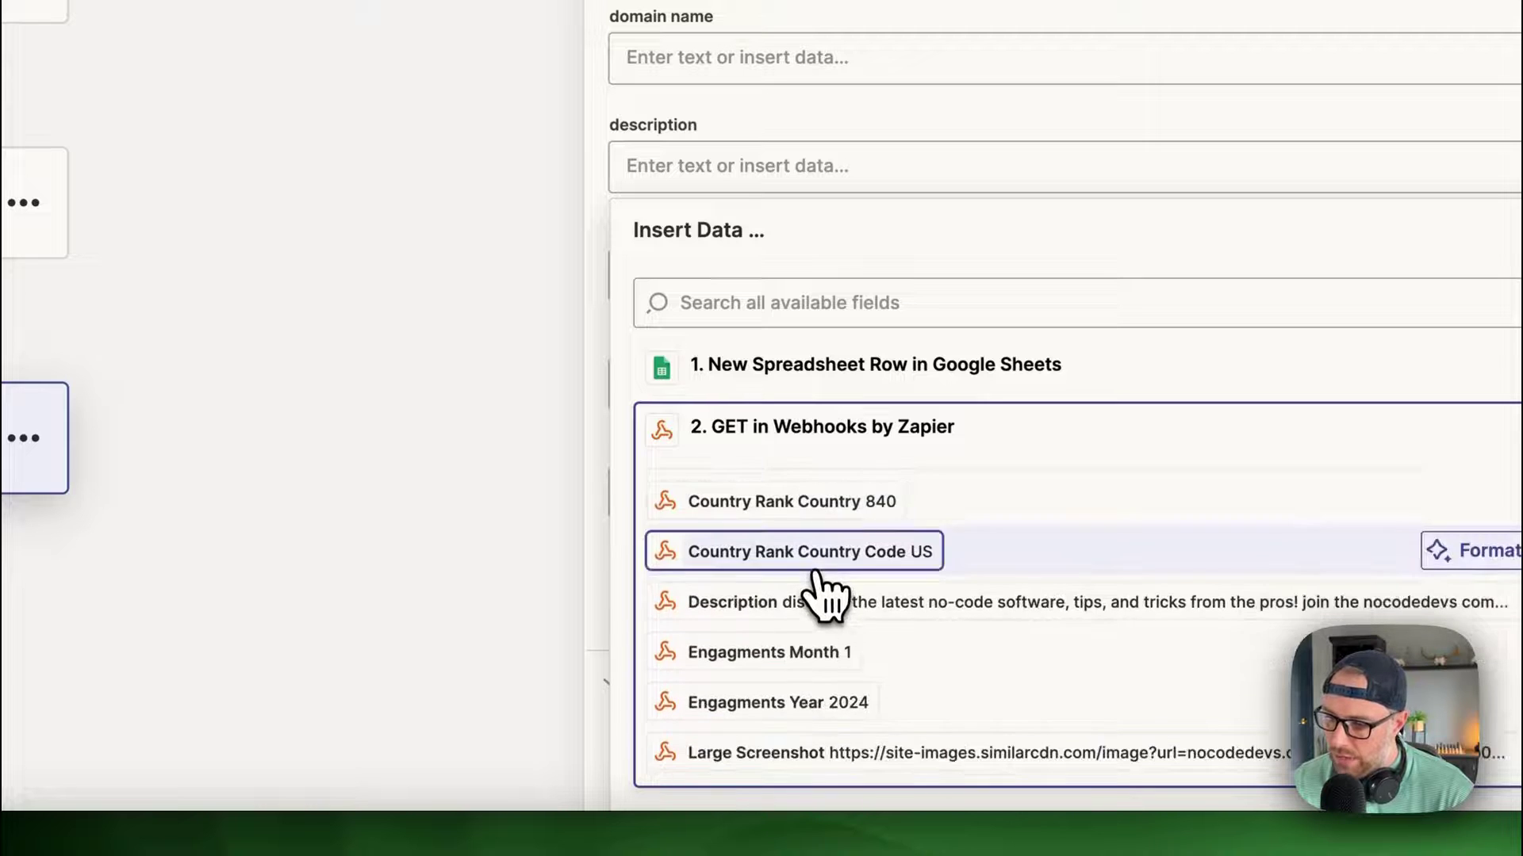
left_click(773, 623)
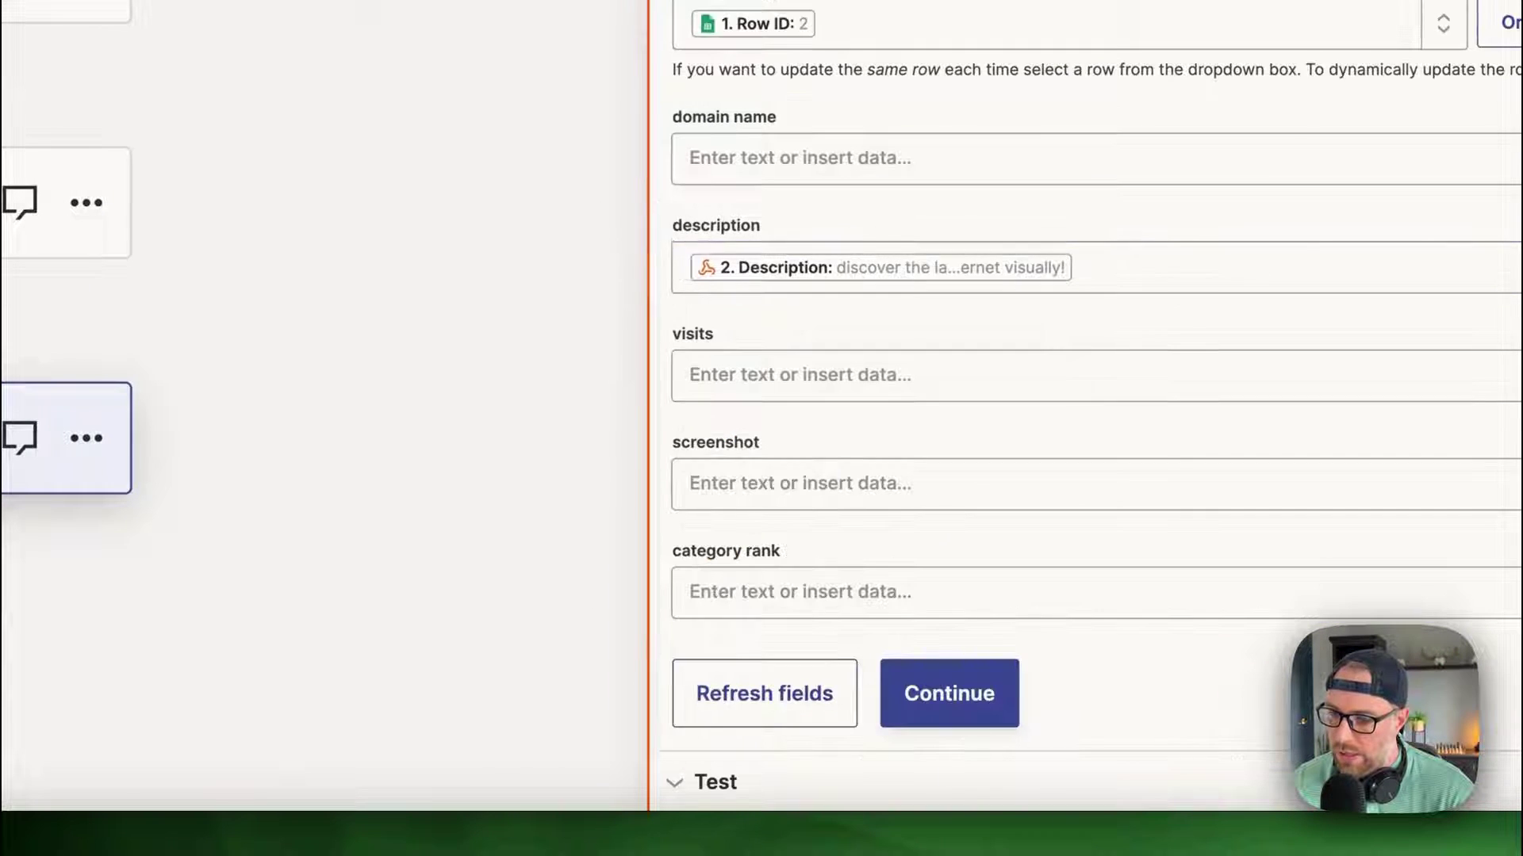
left_click(732, 381)
left_click(795, 670)
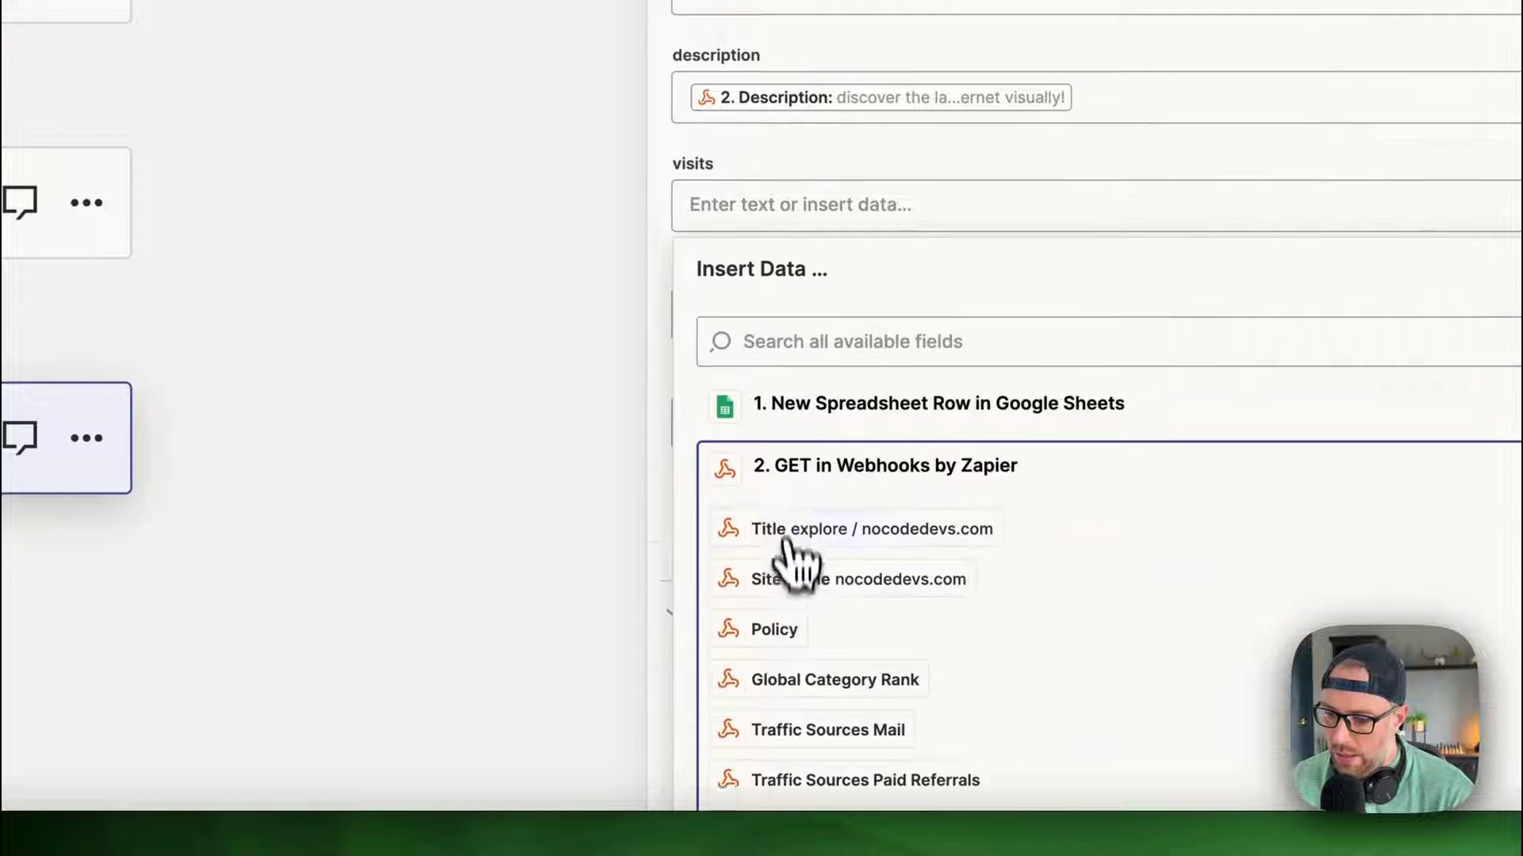
scroll(856, 555, "down", 5)
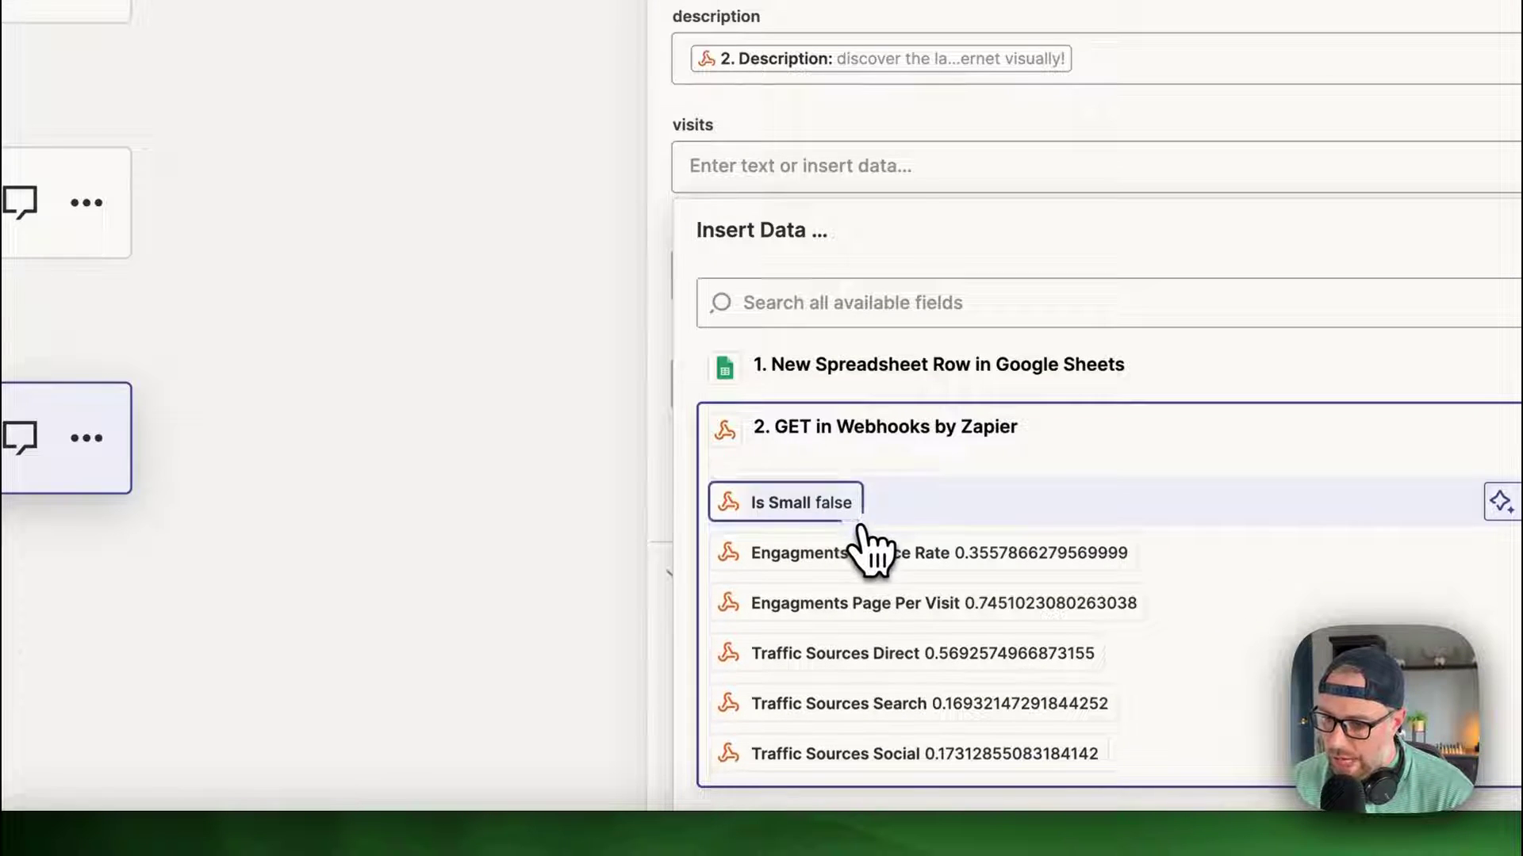
scroll(869, 551, "down", 3)
scroll(788, 544, "down", 2)
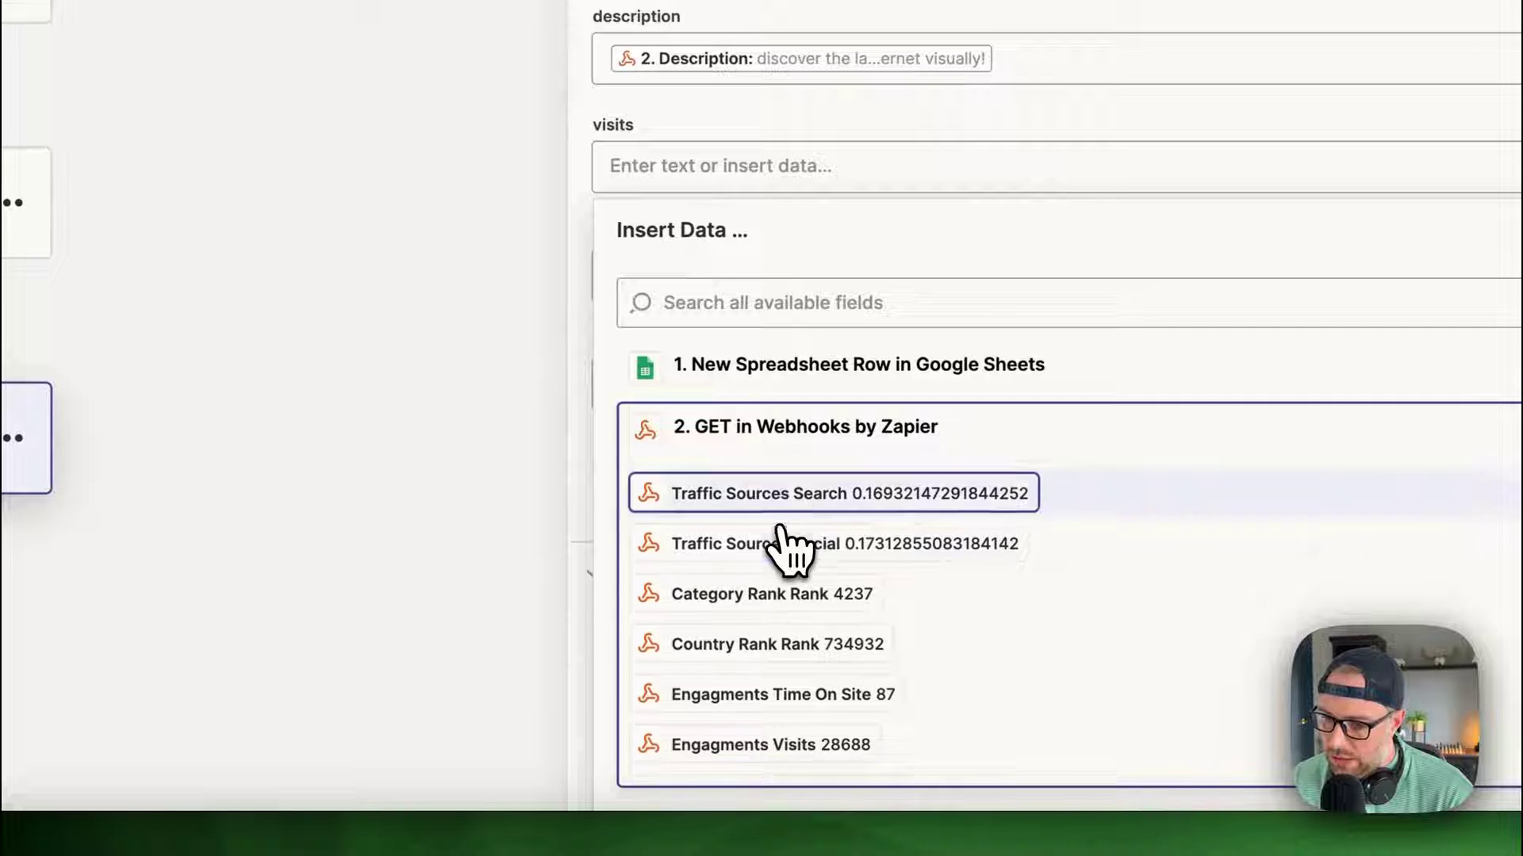
left_click(761, 714)
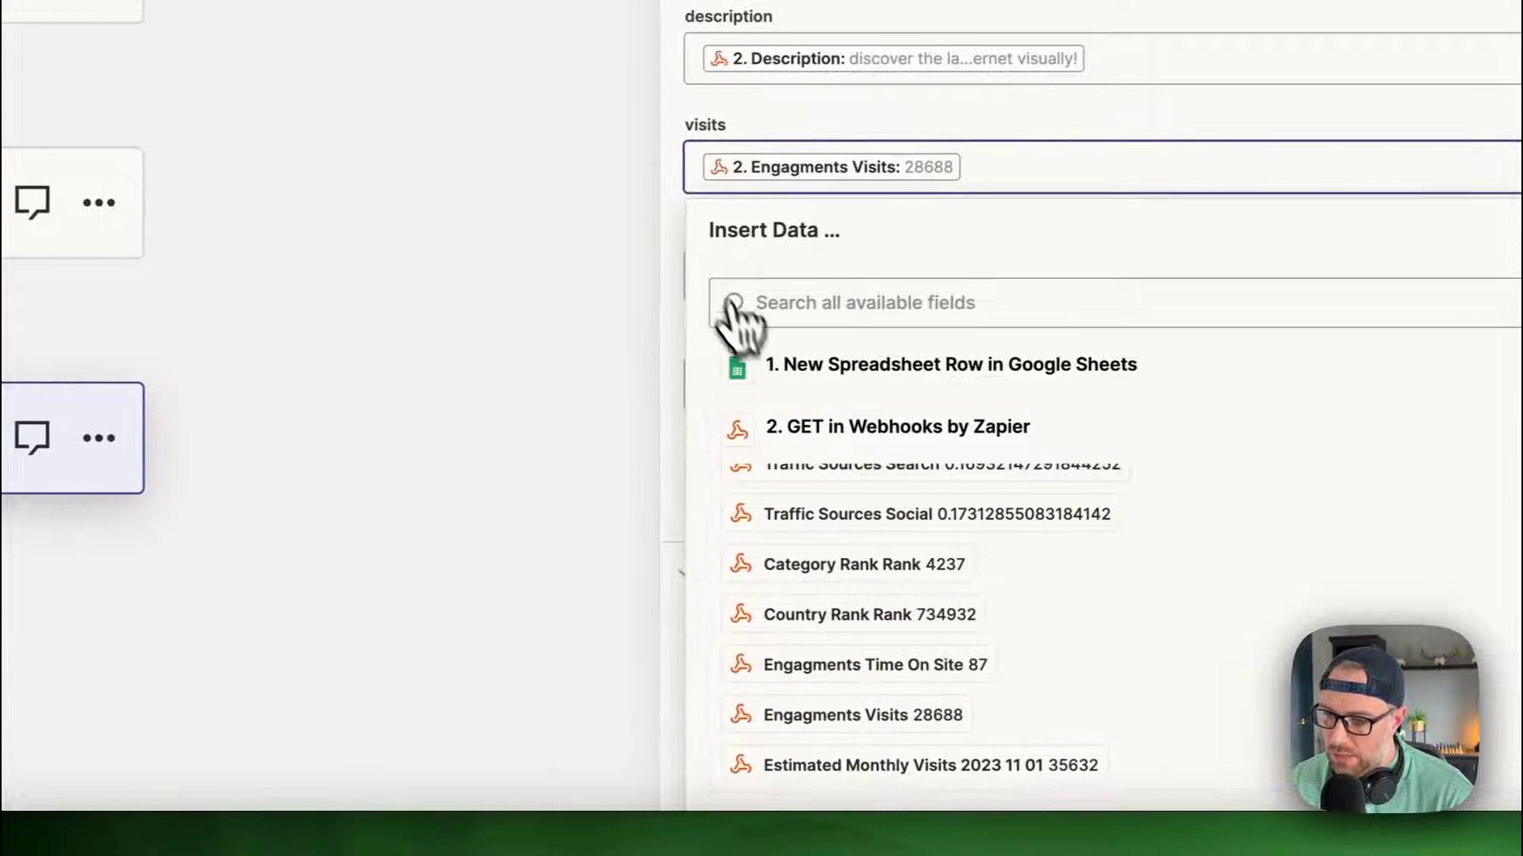
left_click(676, 245)
Map Large Screenshot into screenshot and Country Rank Rank into category rank
left_click(756, 480)
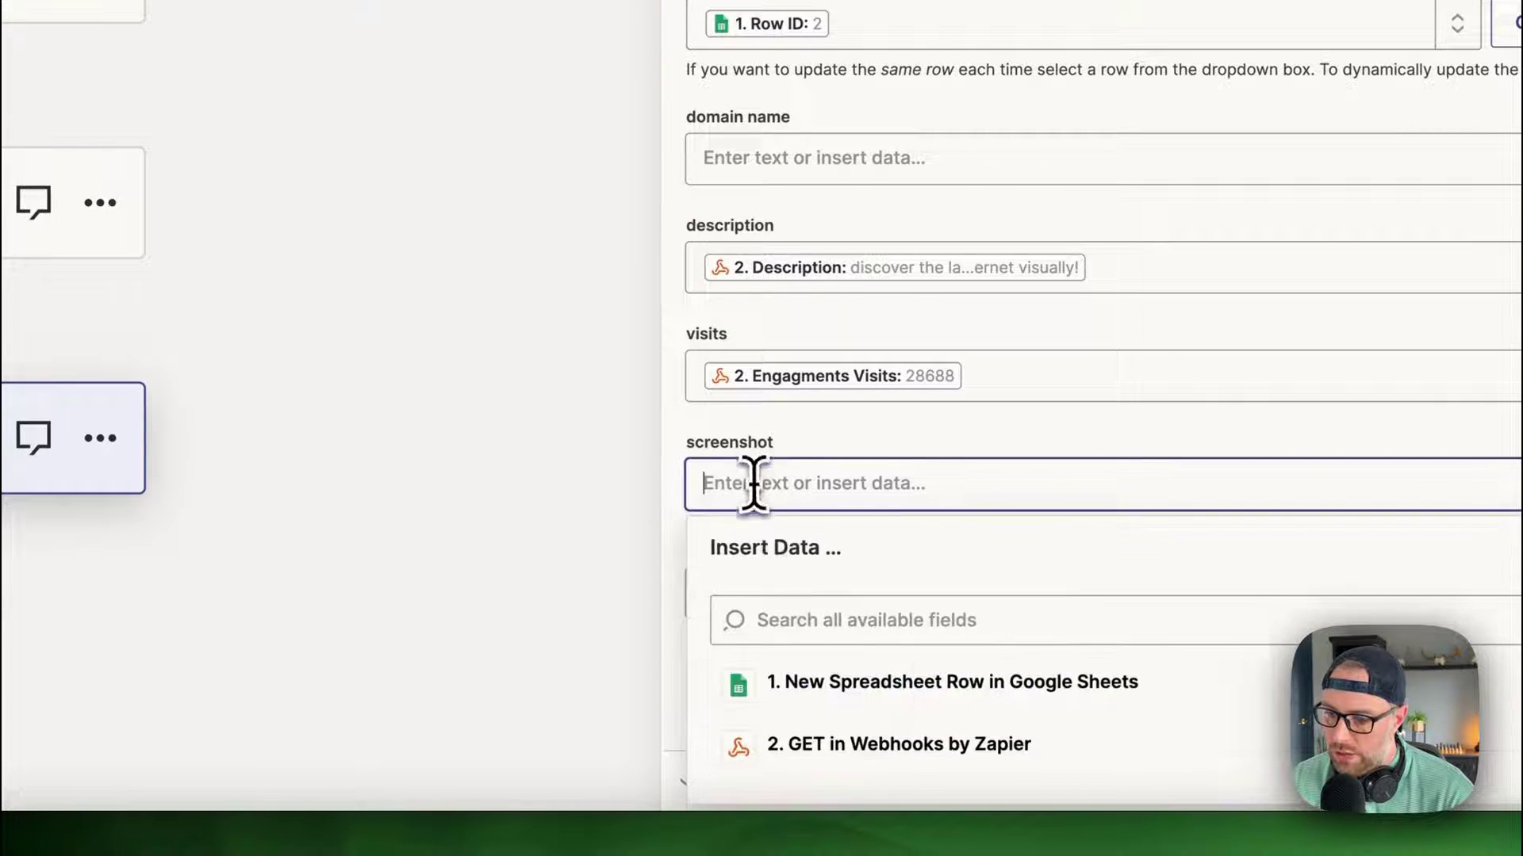
left_click(817, 744)
scroll(792, 510, "down", 4)
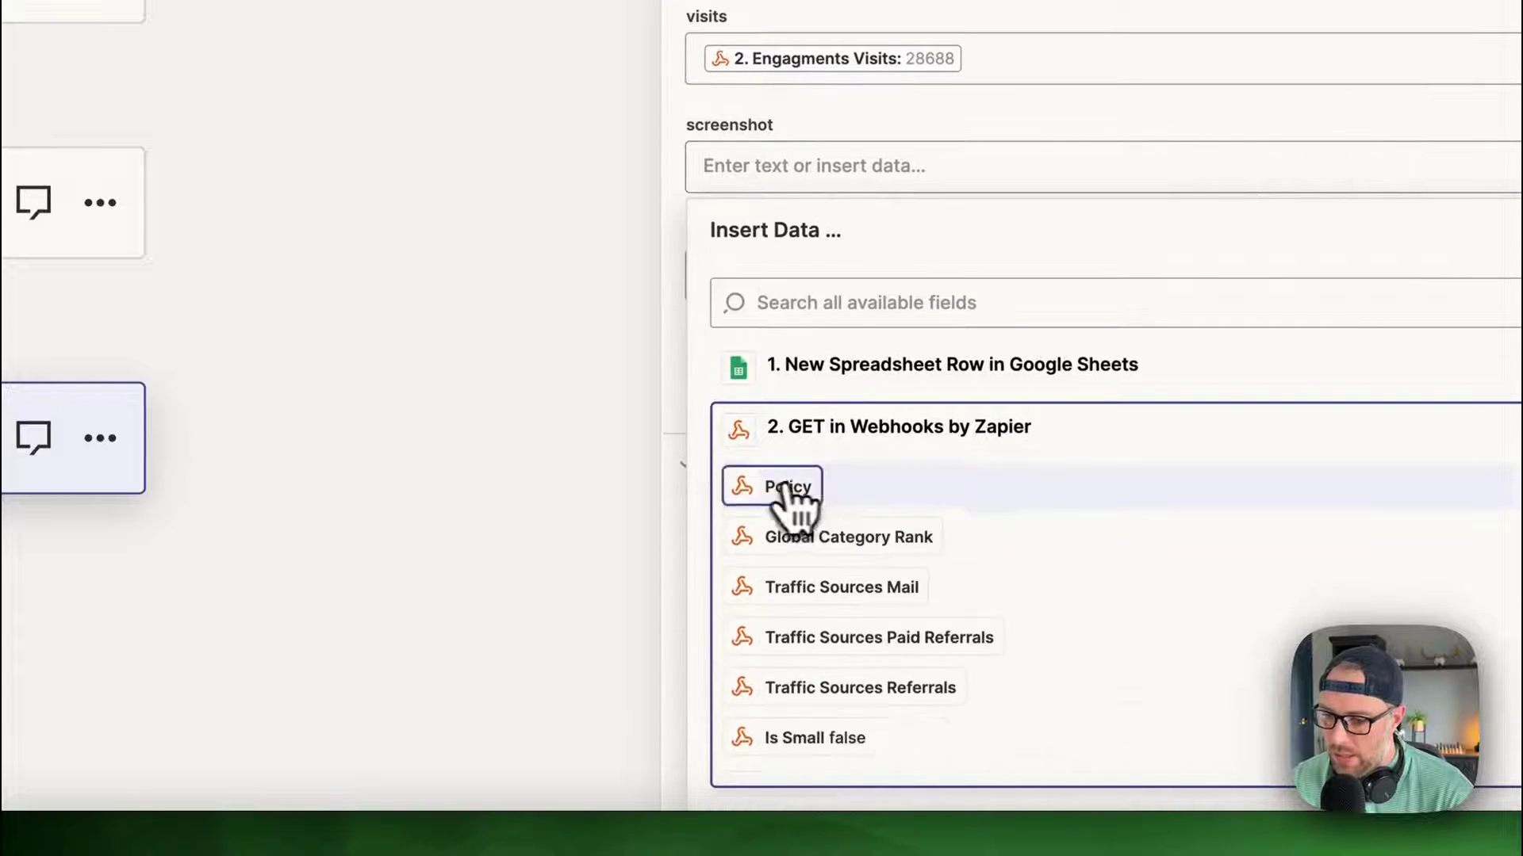
left_click(828, 758)
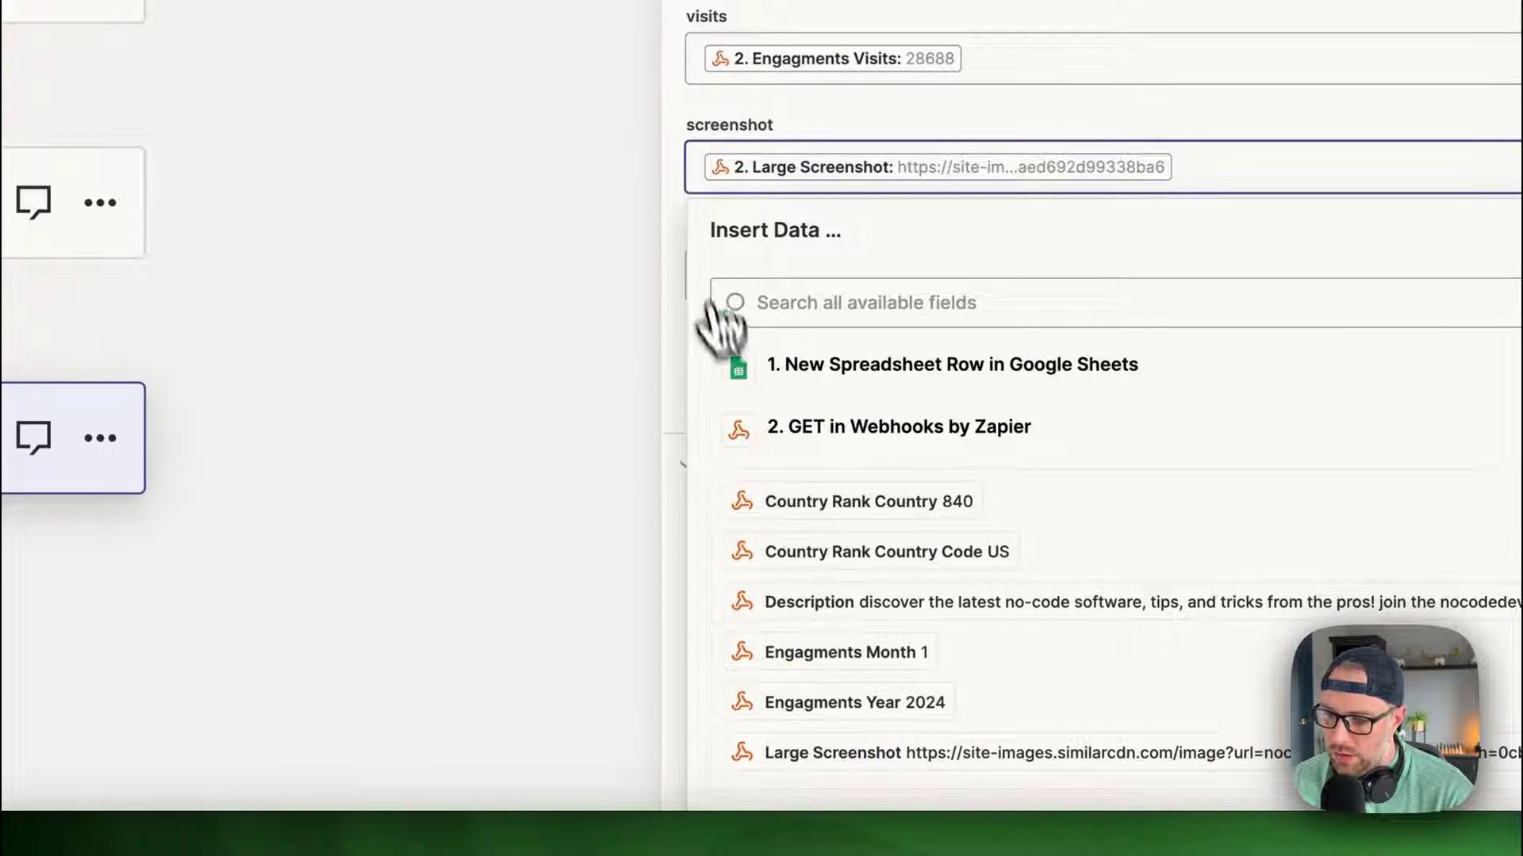
left_click_drag(672, 226, 638, 226)
left_click(710, 596)
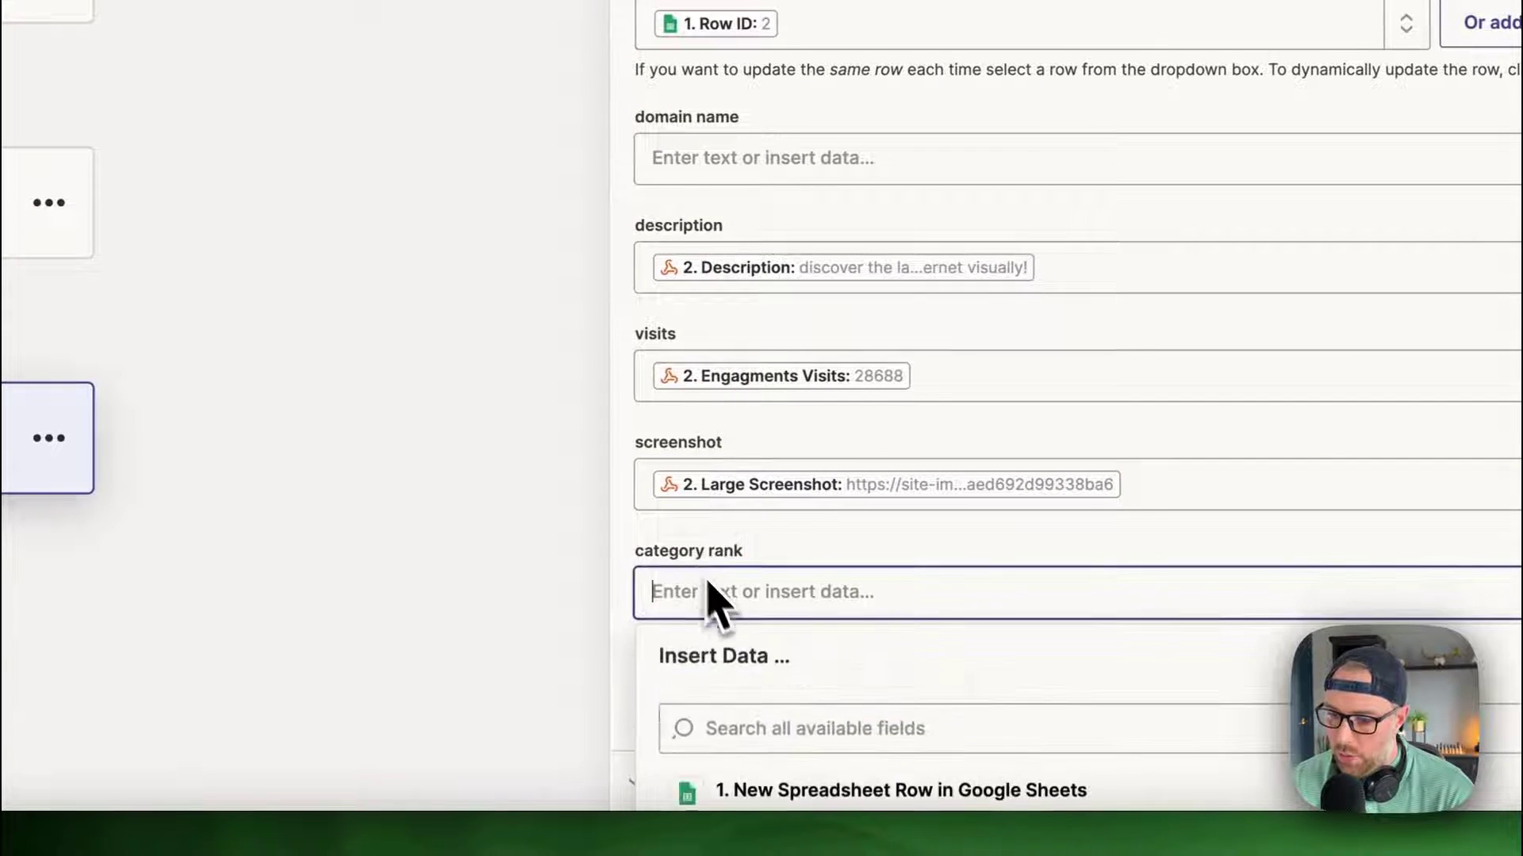
left_click(741, 742)
scroll(796, 714, "down", 10)
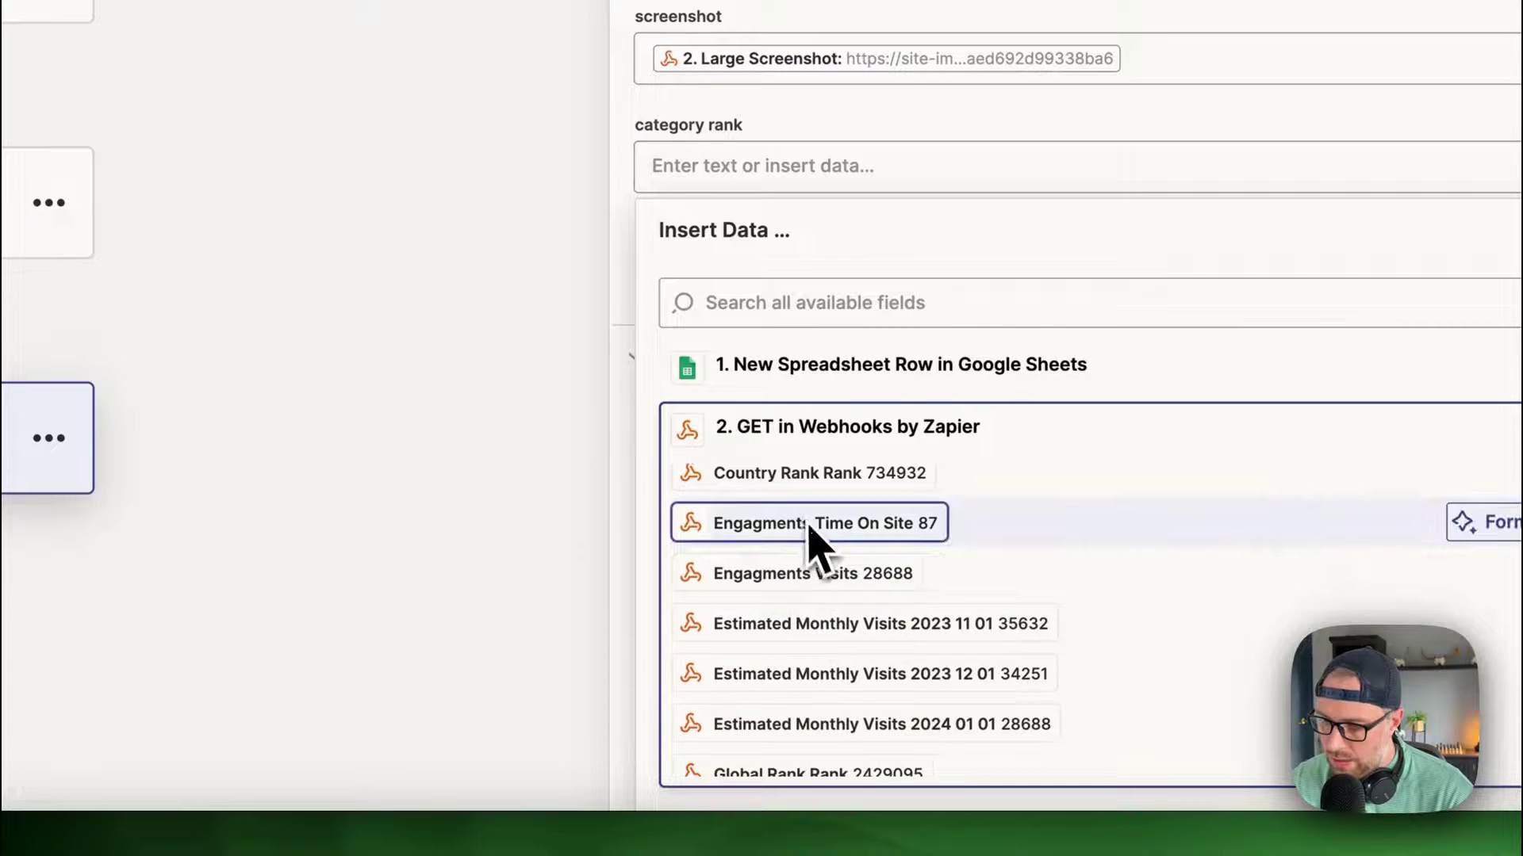
scroll(816, 528, "down", 1)
left_click(764, 296)
type("rank")
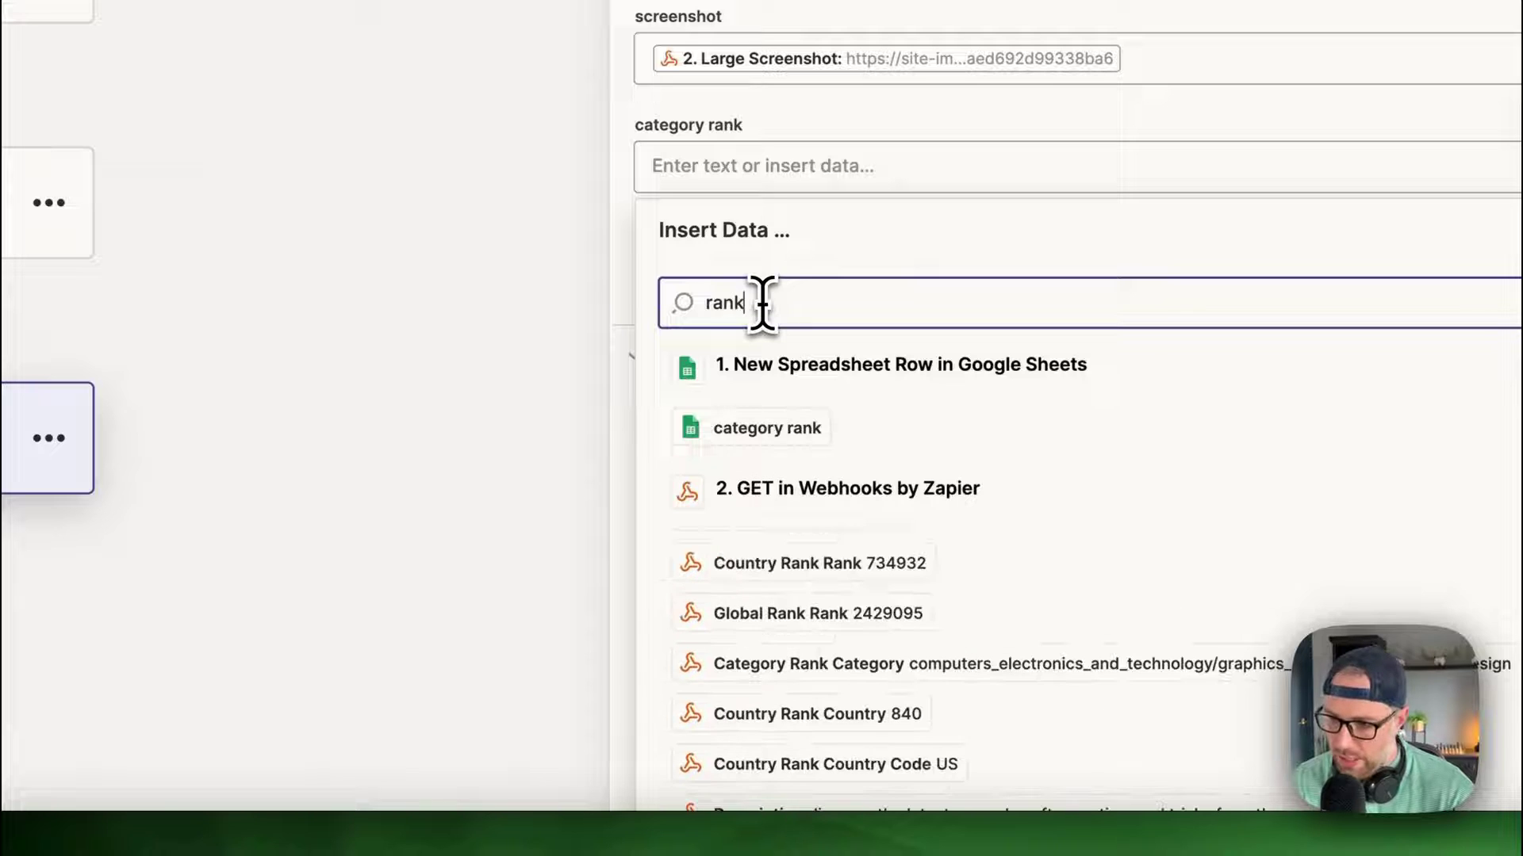
left_click(821, 567)
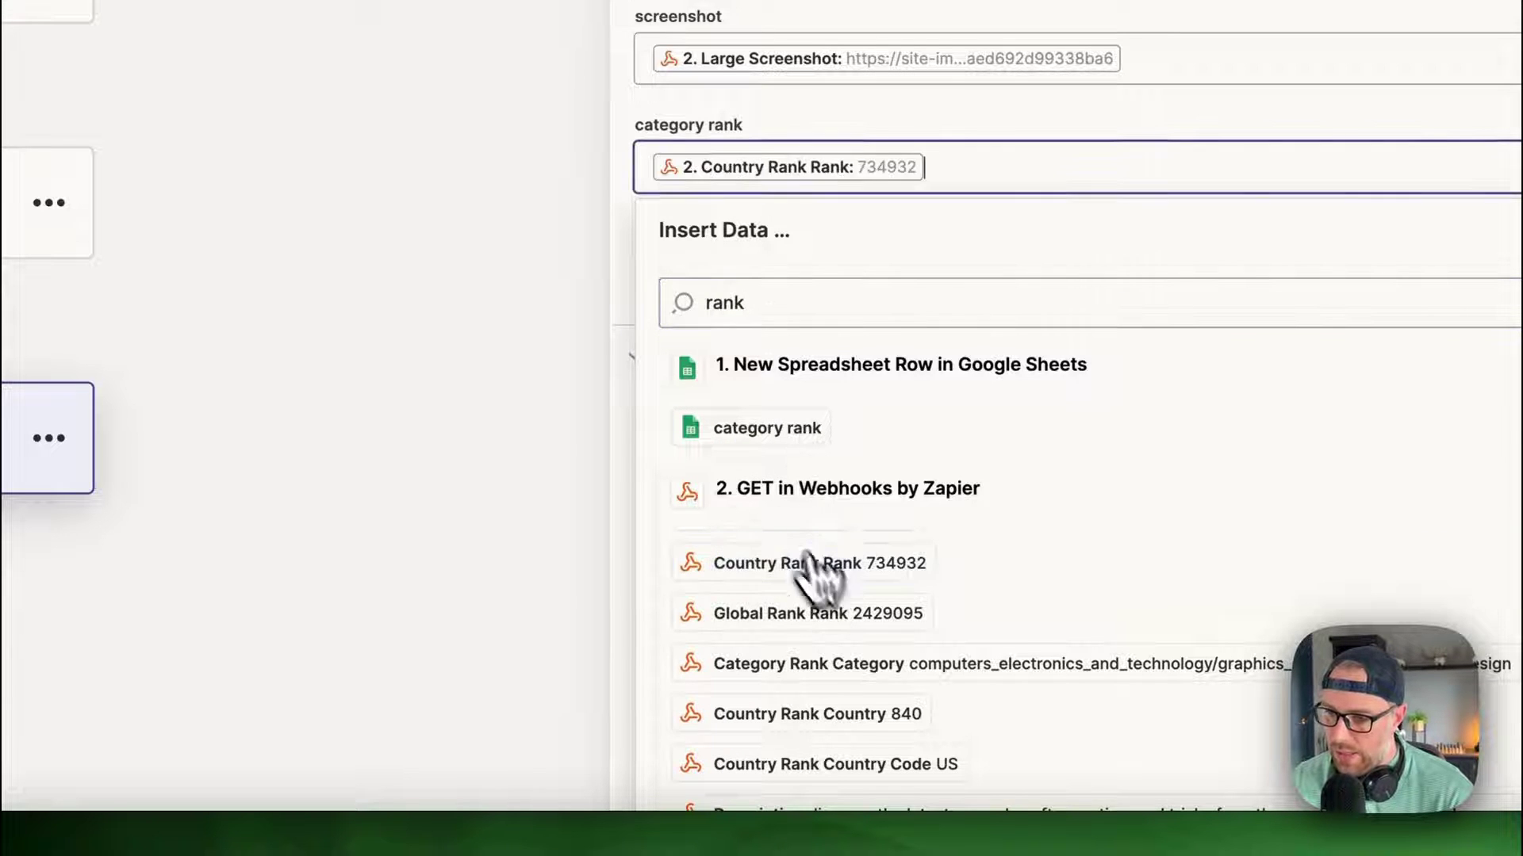
left_click(646, 242)
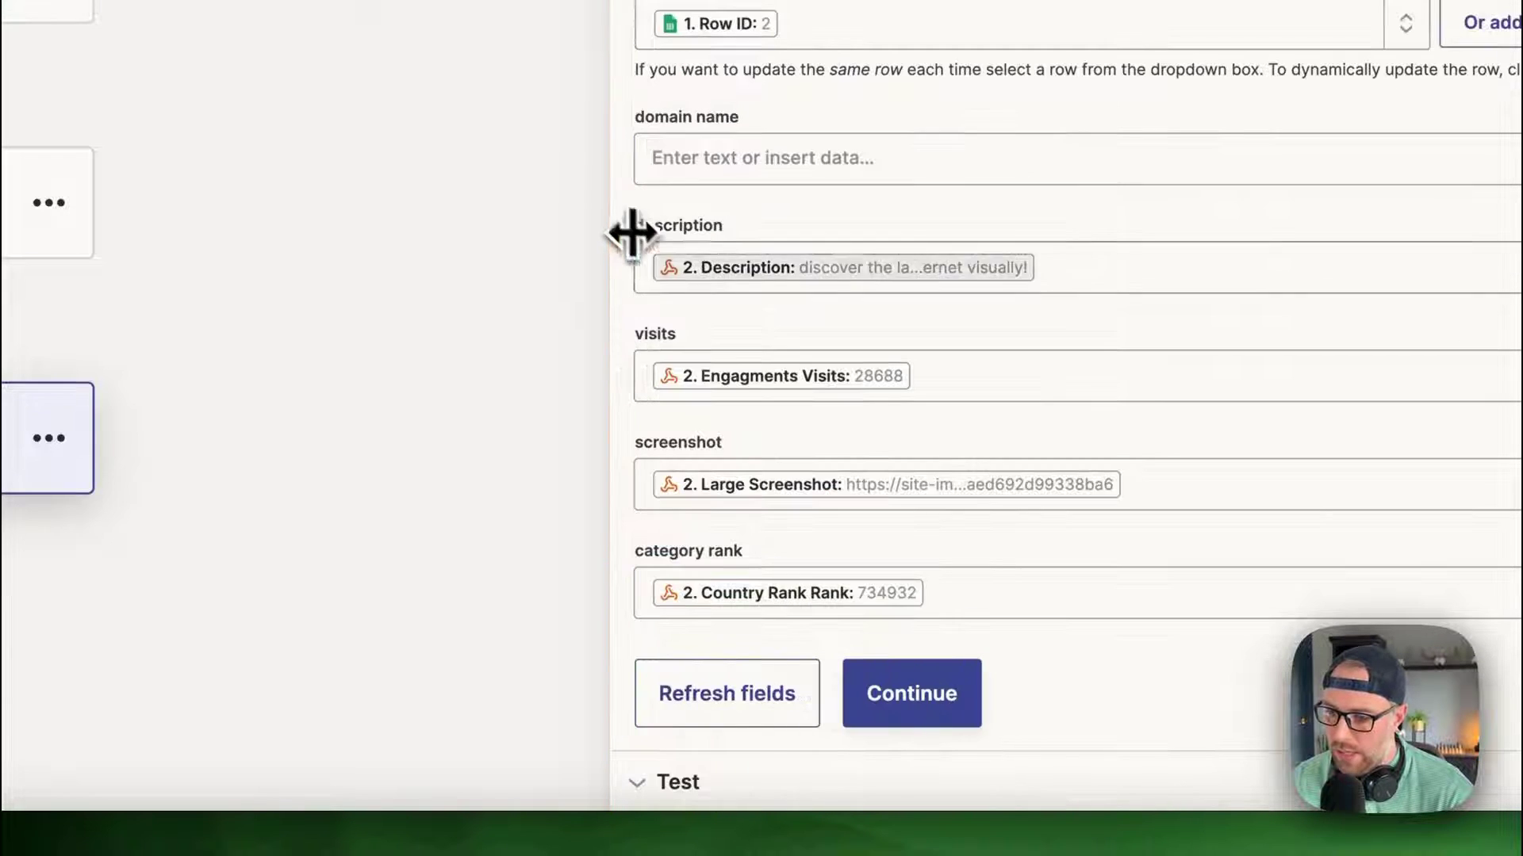
Save the field mapping and test the update-row step against the sheet
left_click(906, 702)
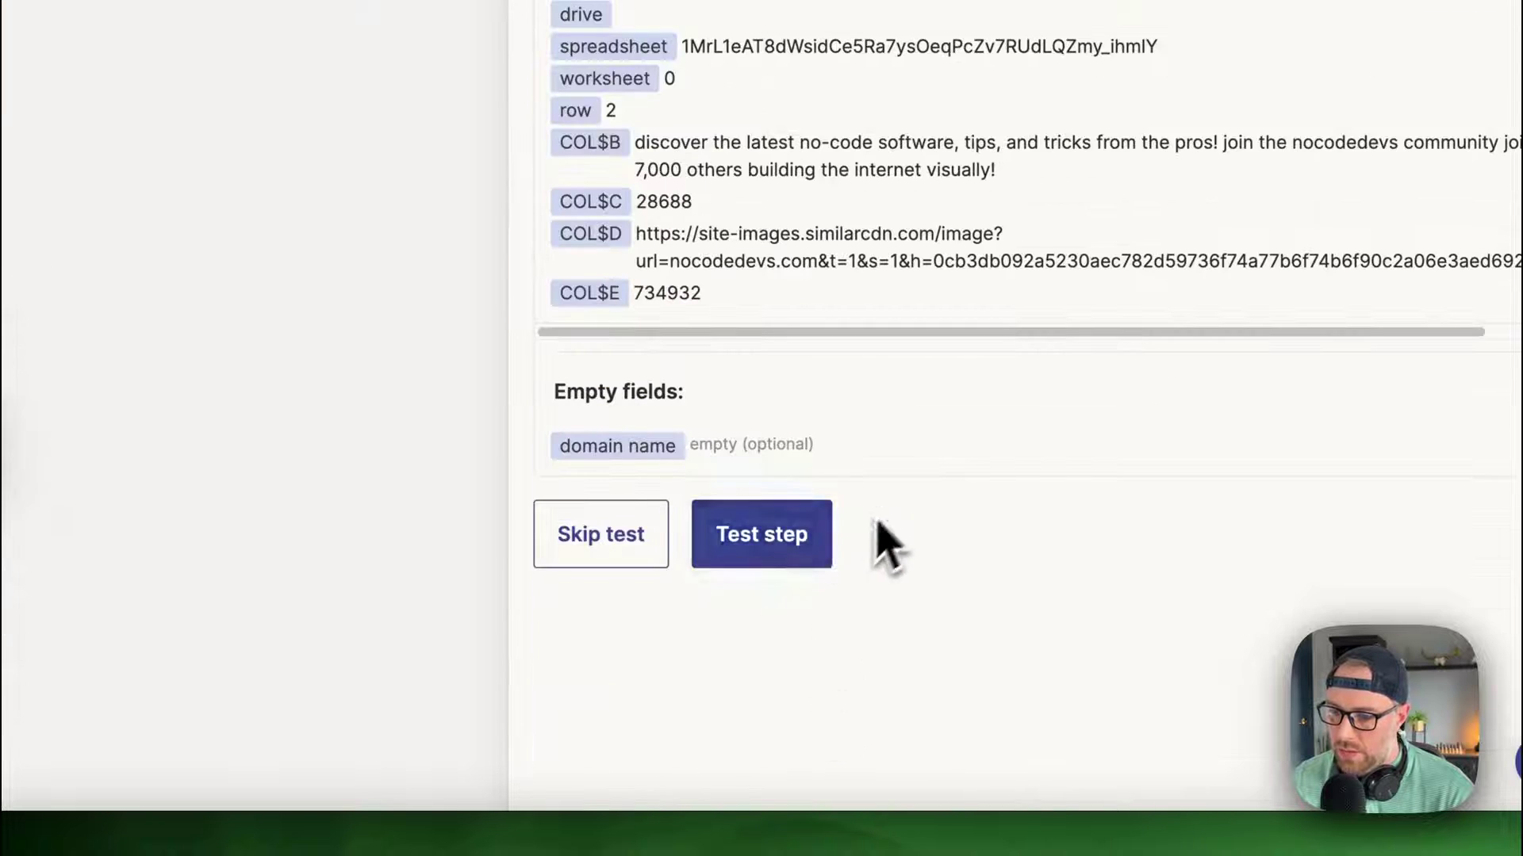
left_click(763, 561)
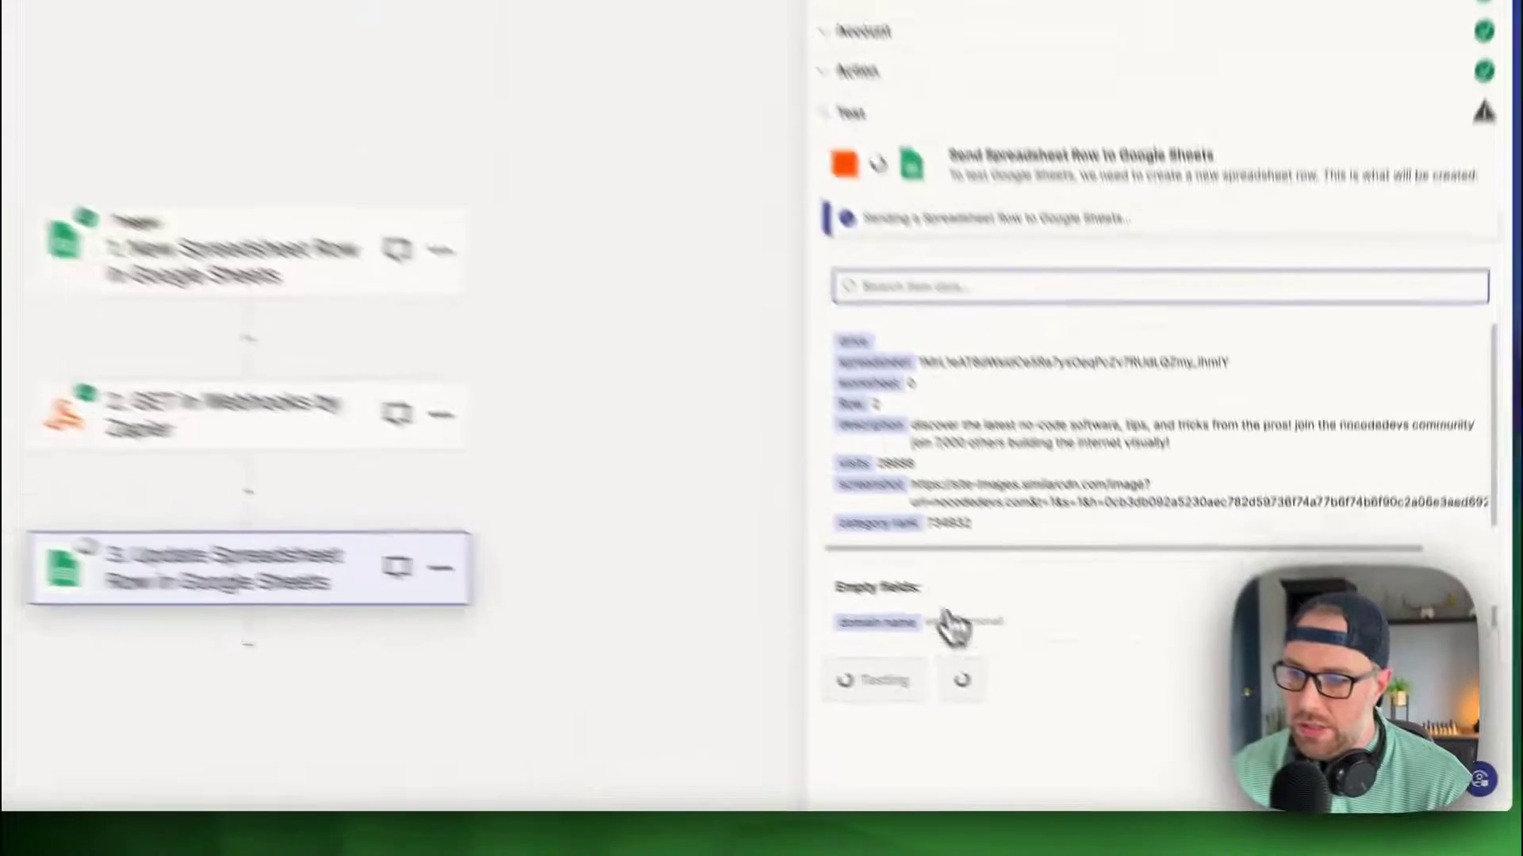
left_click(886, 37)
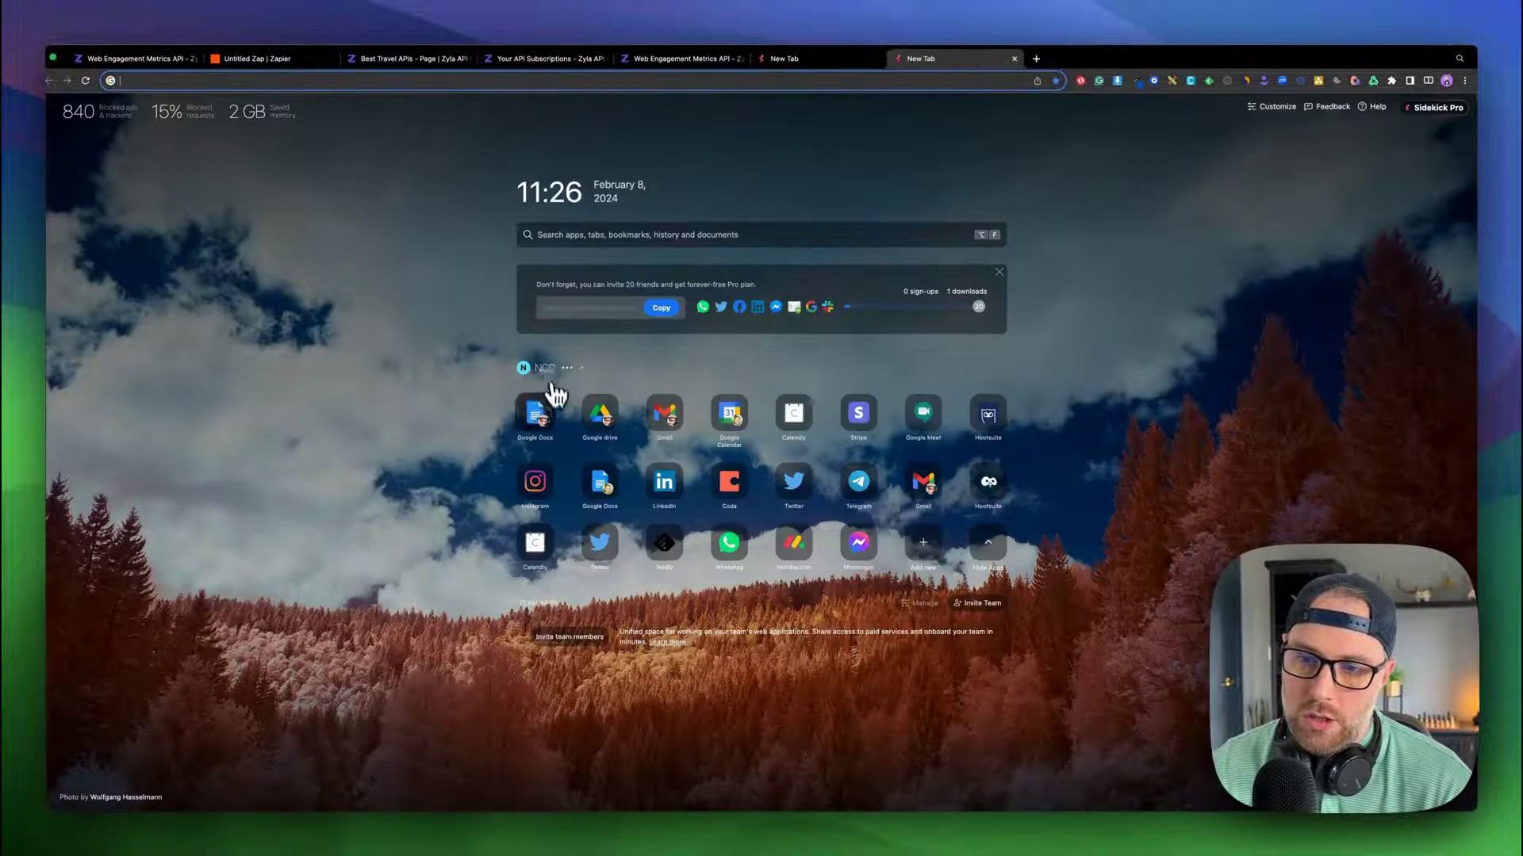
Open API Demo and widen columns E, B and A to read row 2's filled values
left_click(528, 411)
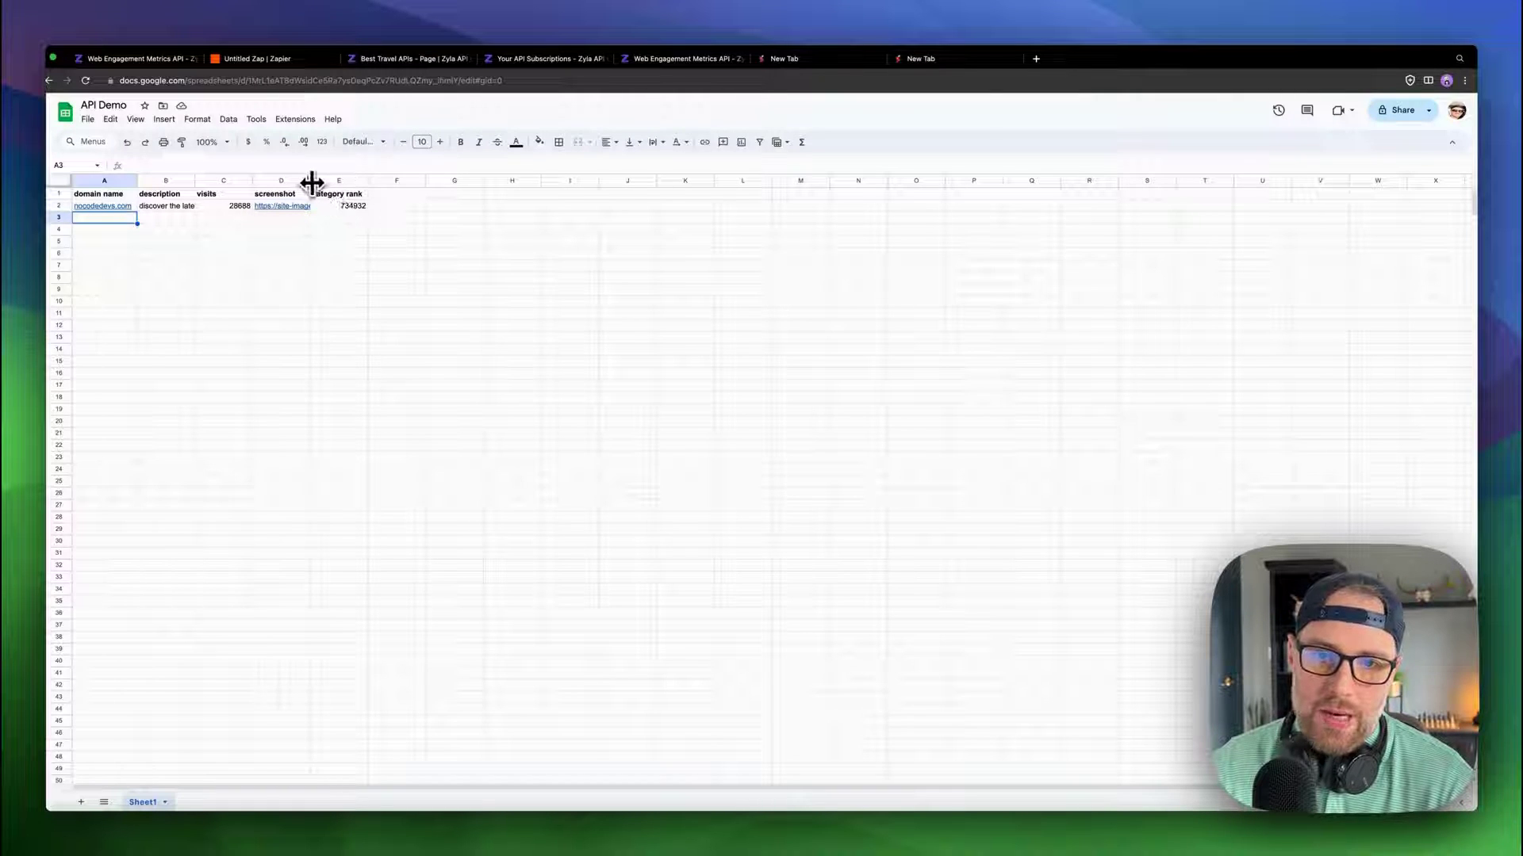
left_click_drag(367, 181, 614, 186)
left_click_drag(195, 183, 284, 183)
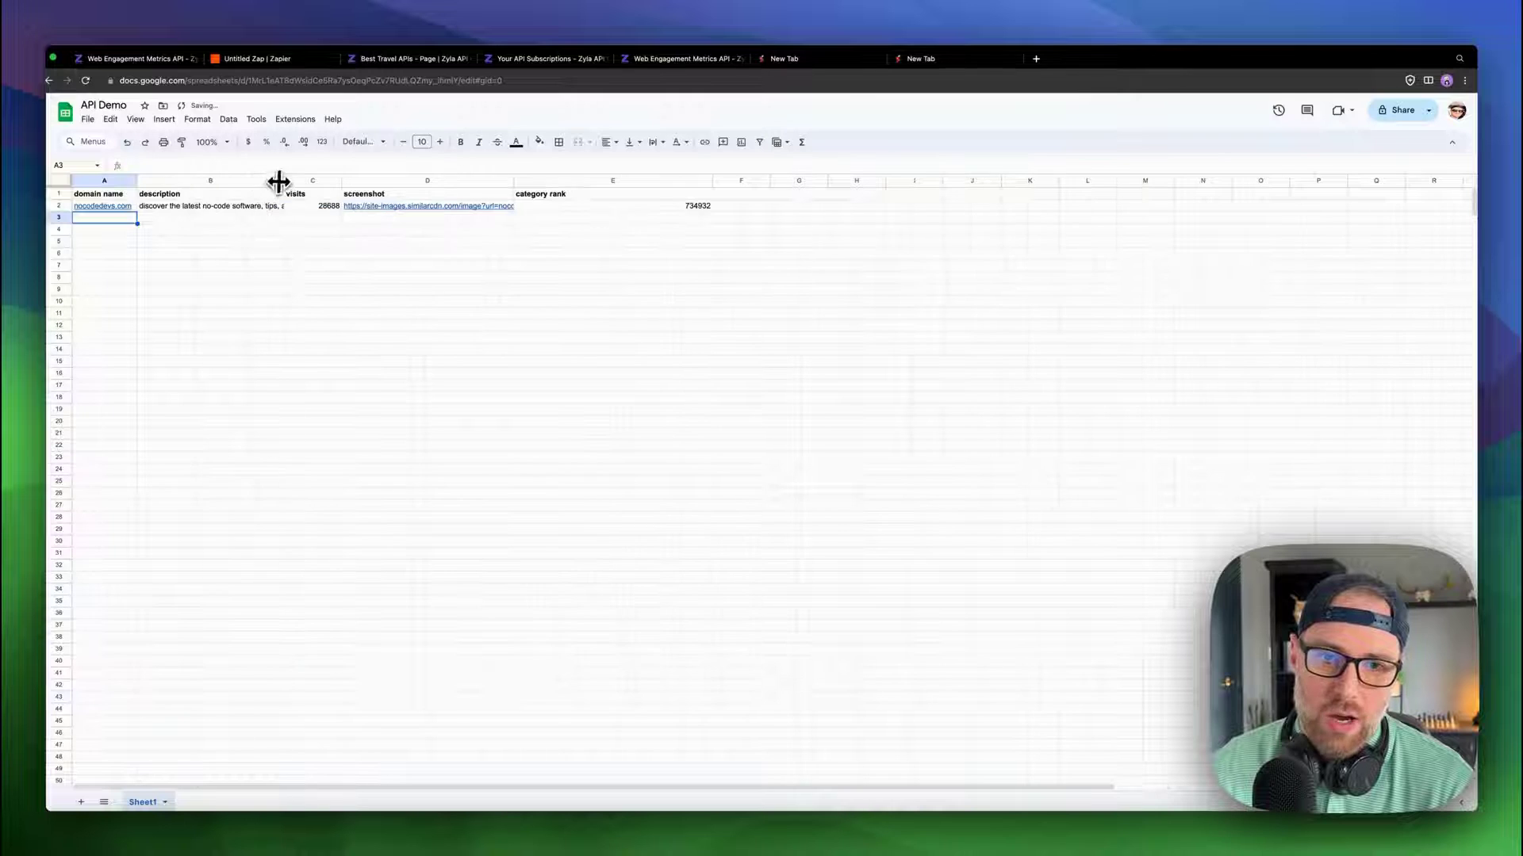
left_click_drag(136, 184, 200, 184)
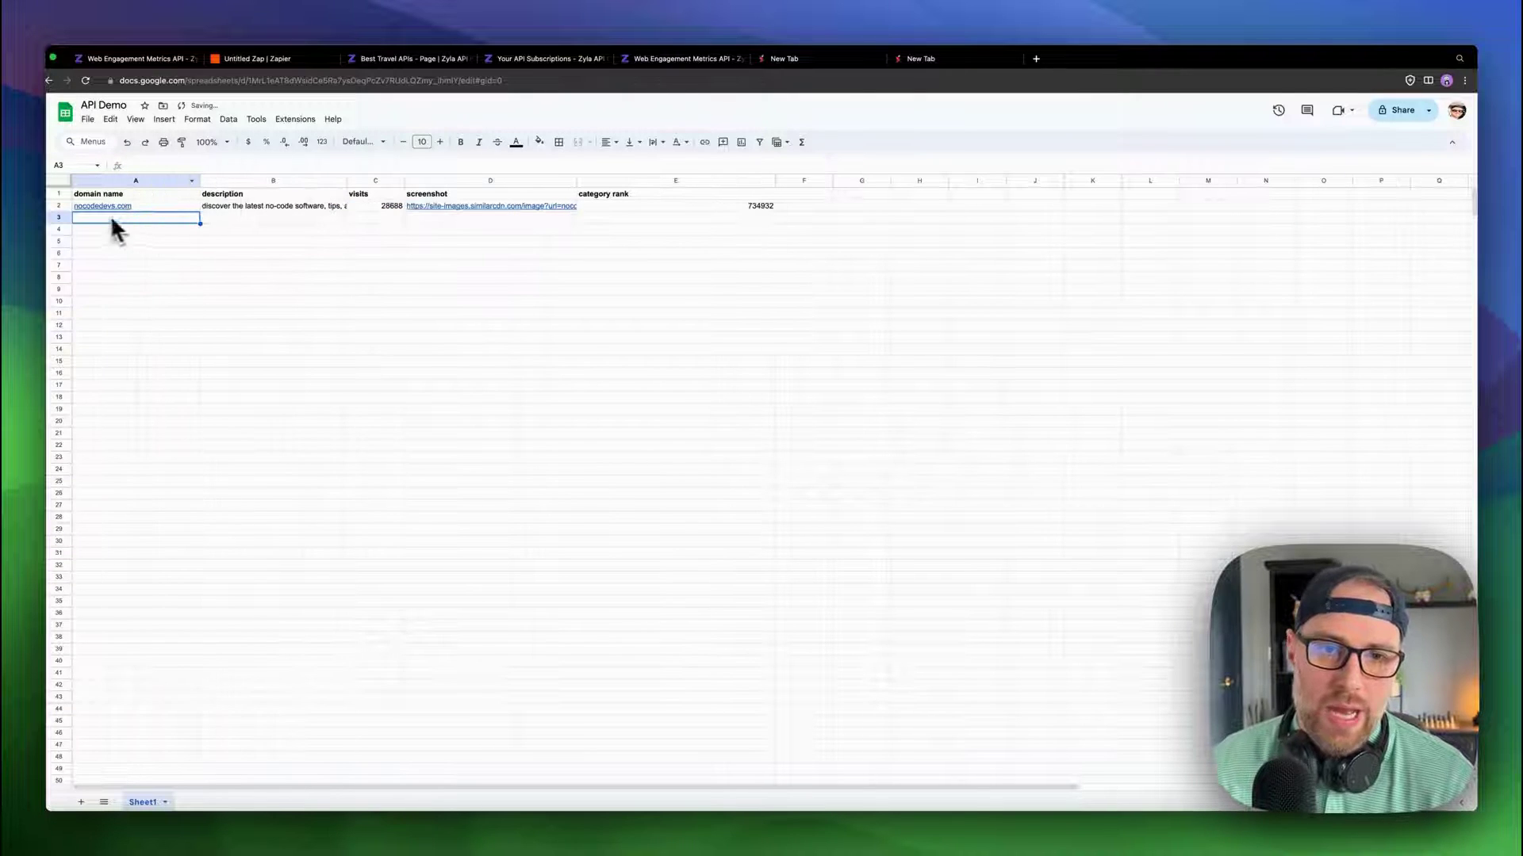
mouse_move(112, 204)
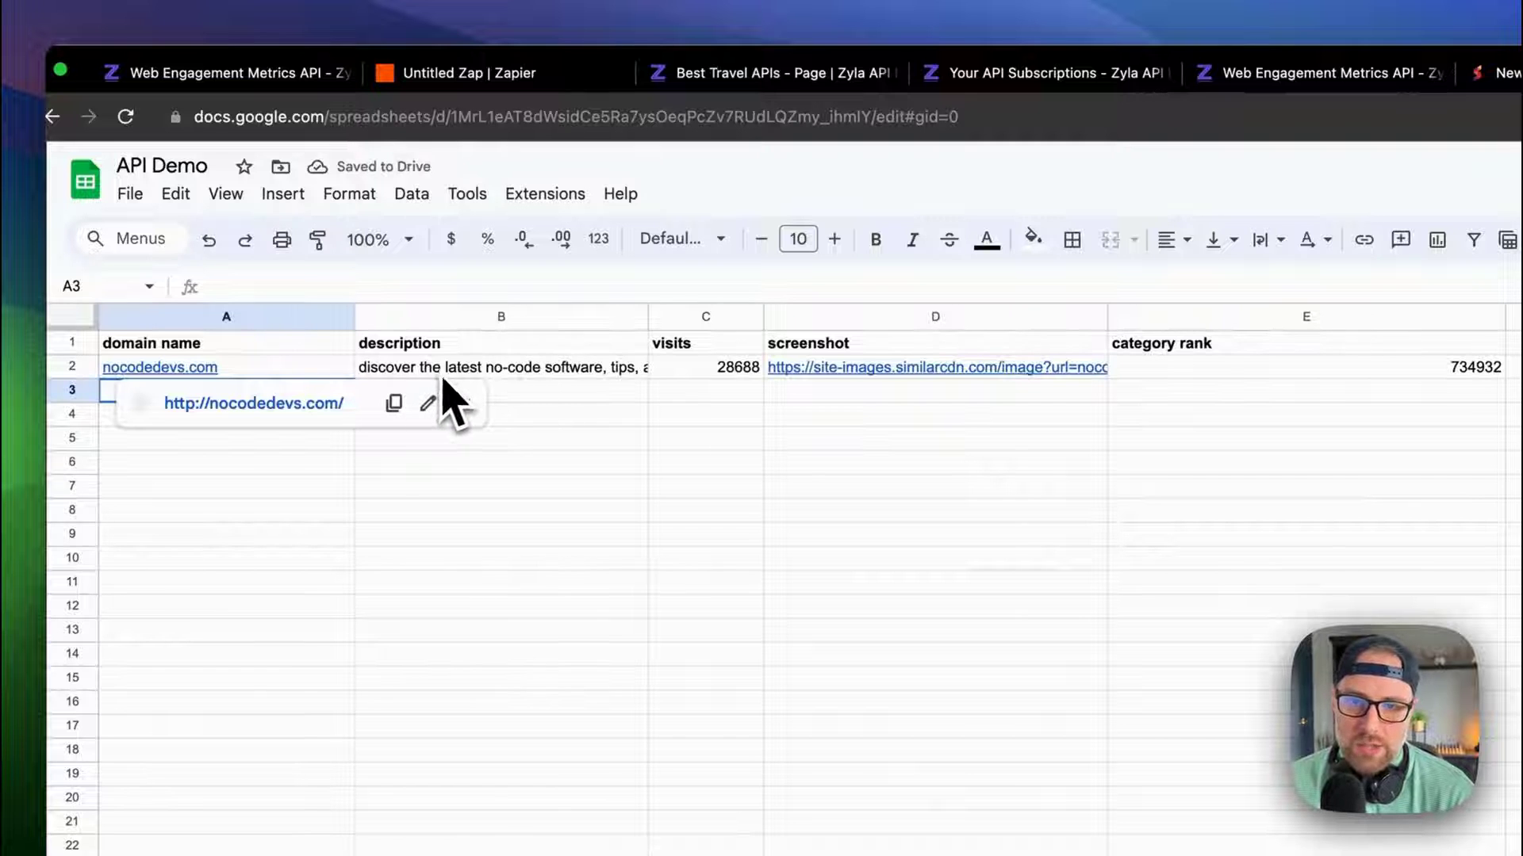
mouse_move(892, 381)
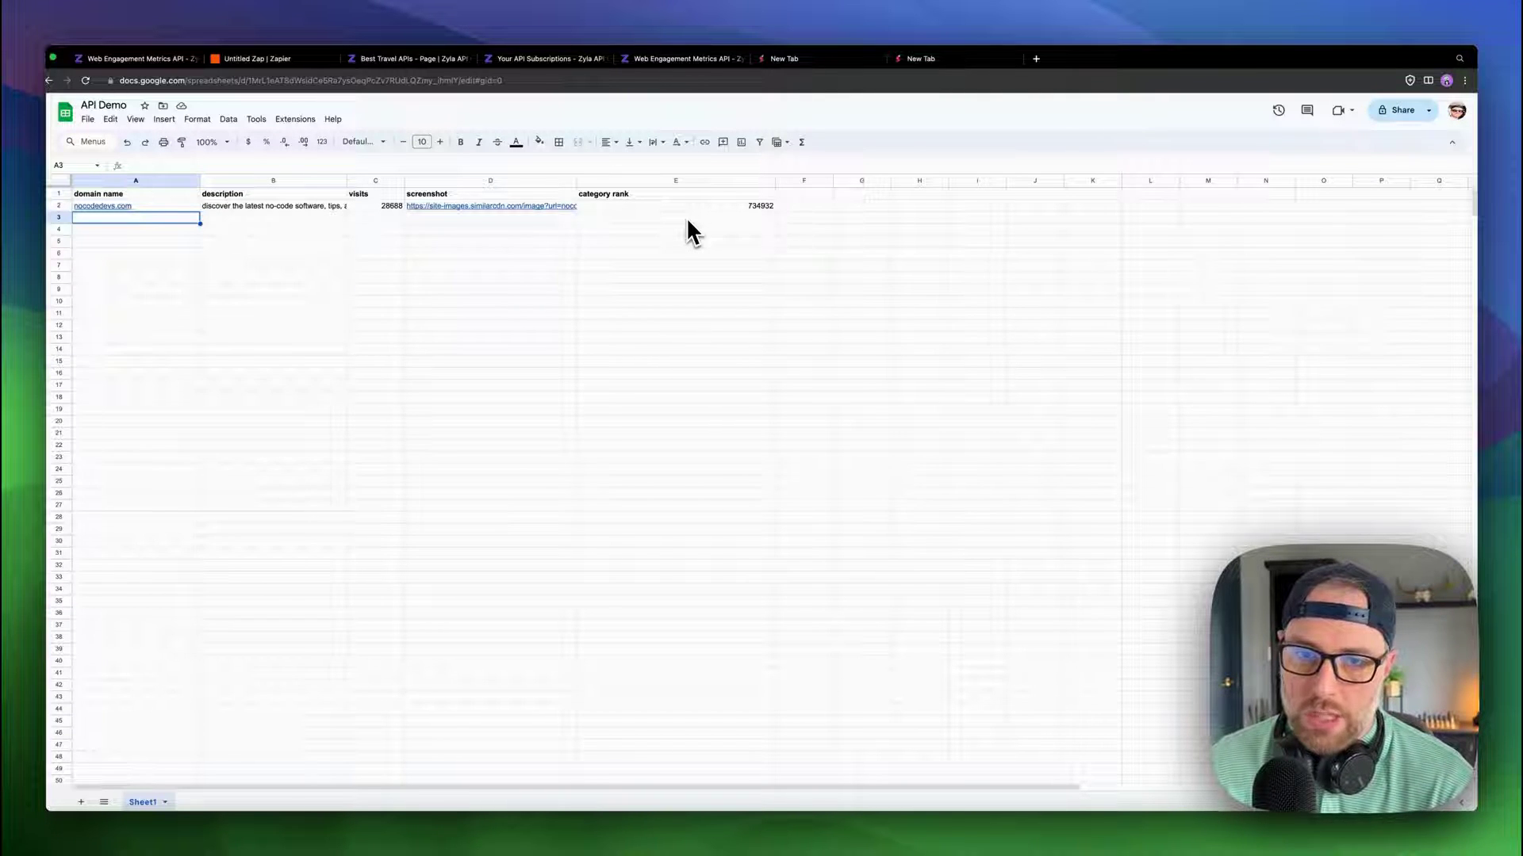
Publish and switch on the Zap, then rename it to 'api test'
left_click(297, 60)
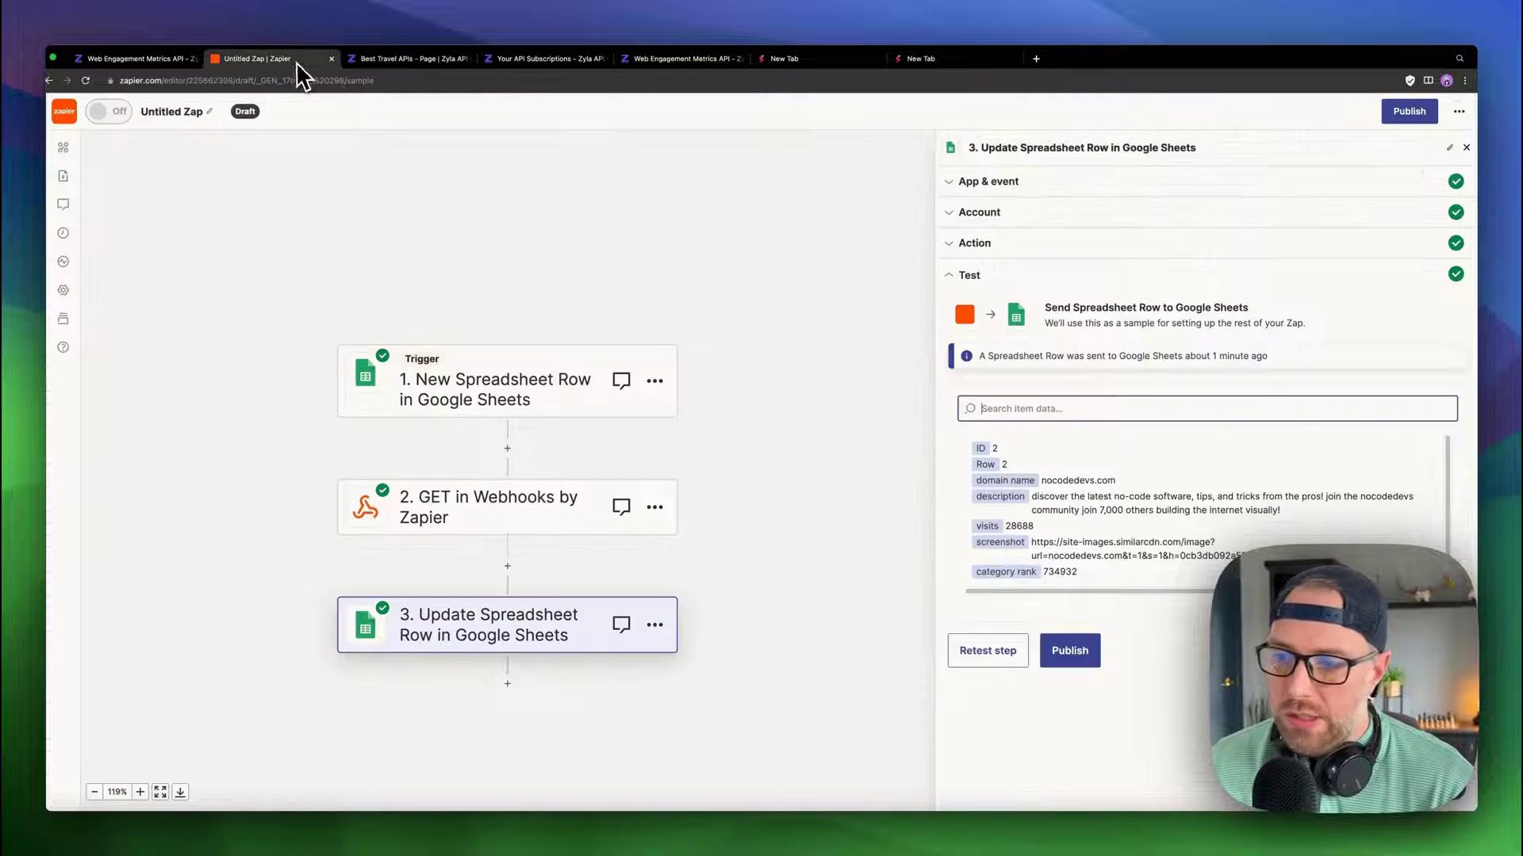
left_click(1080, 655)
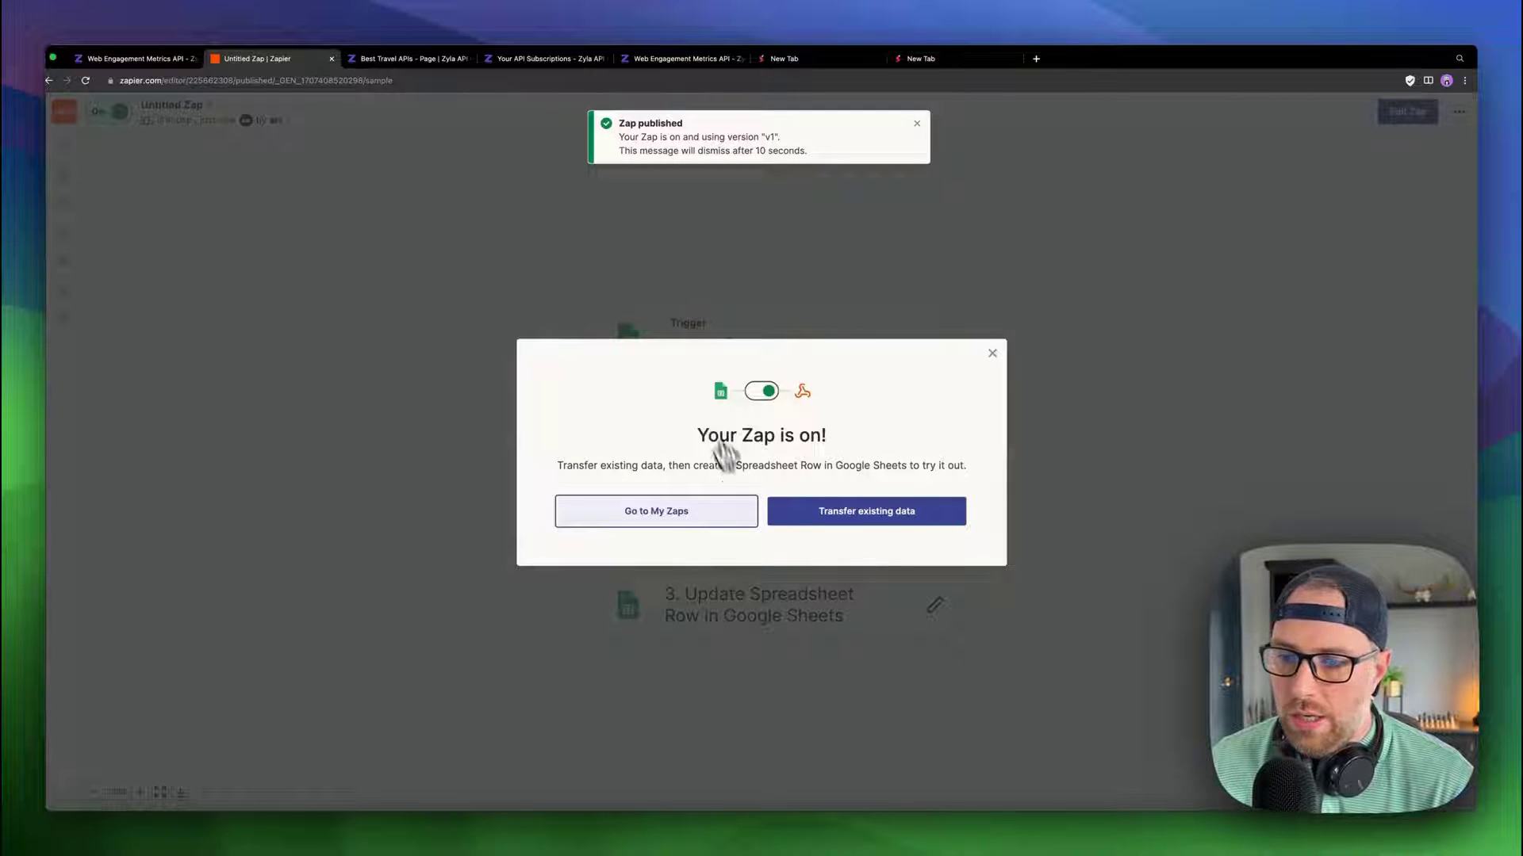
left_click(993, 356)
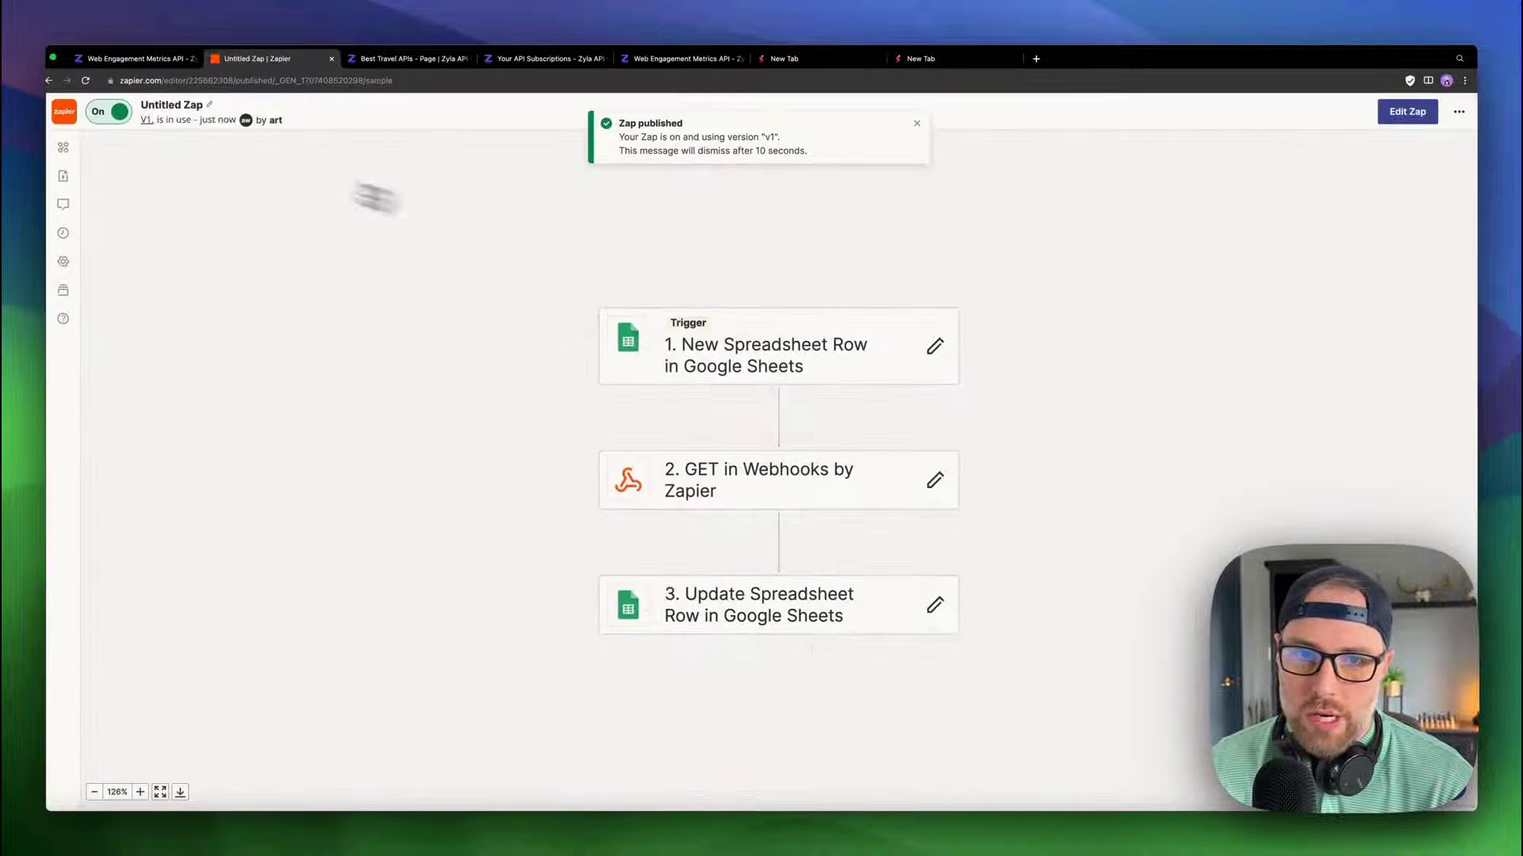
left_click(214, 111)
type("api test")
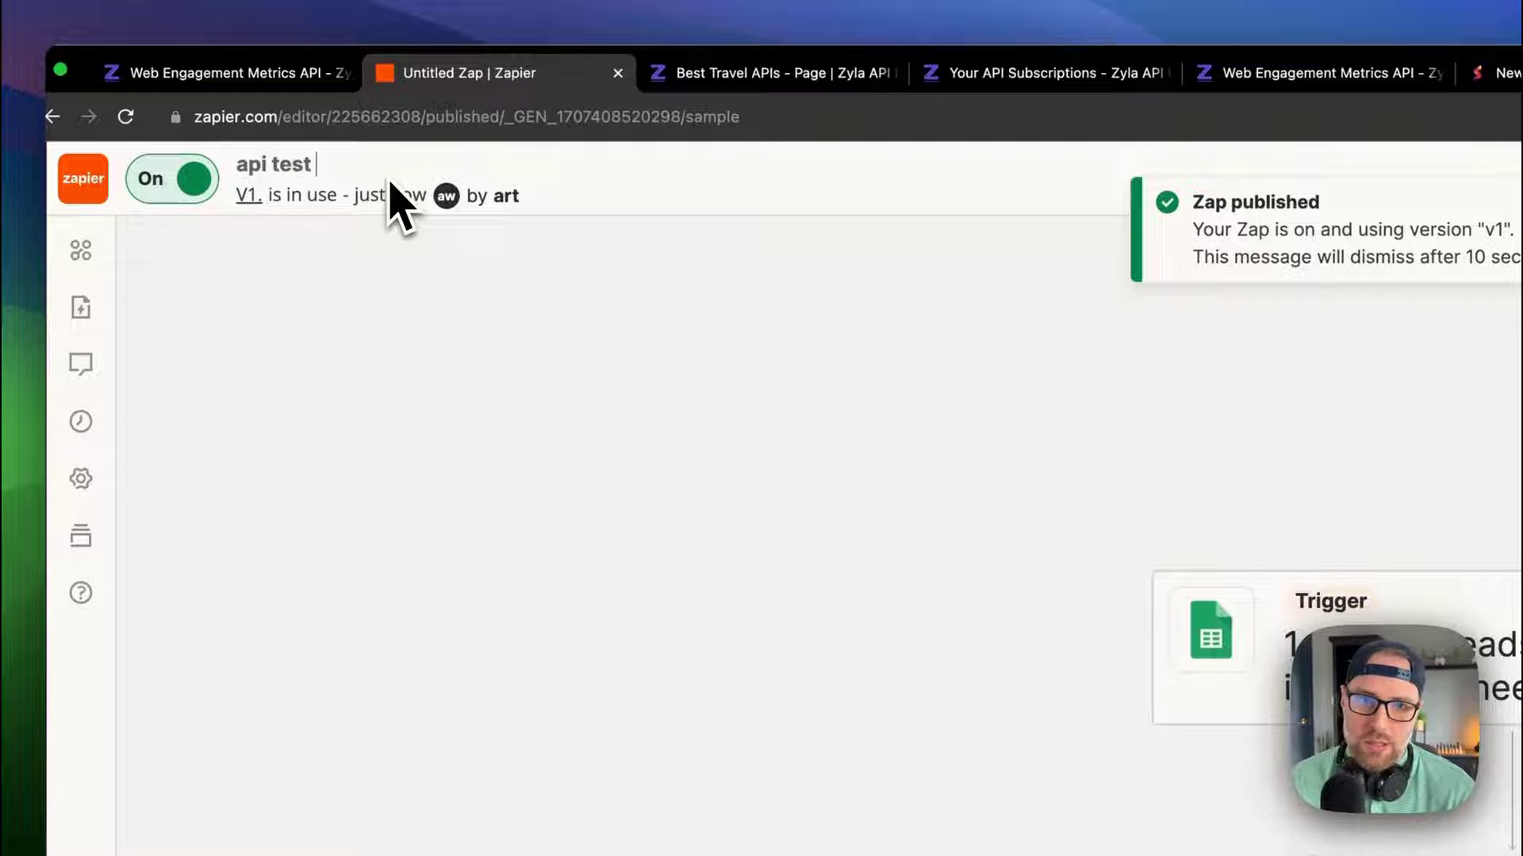
key("Return")
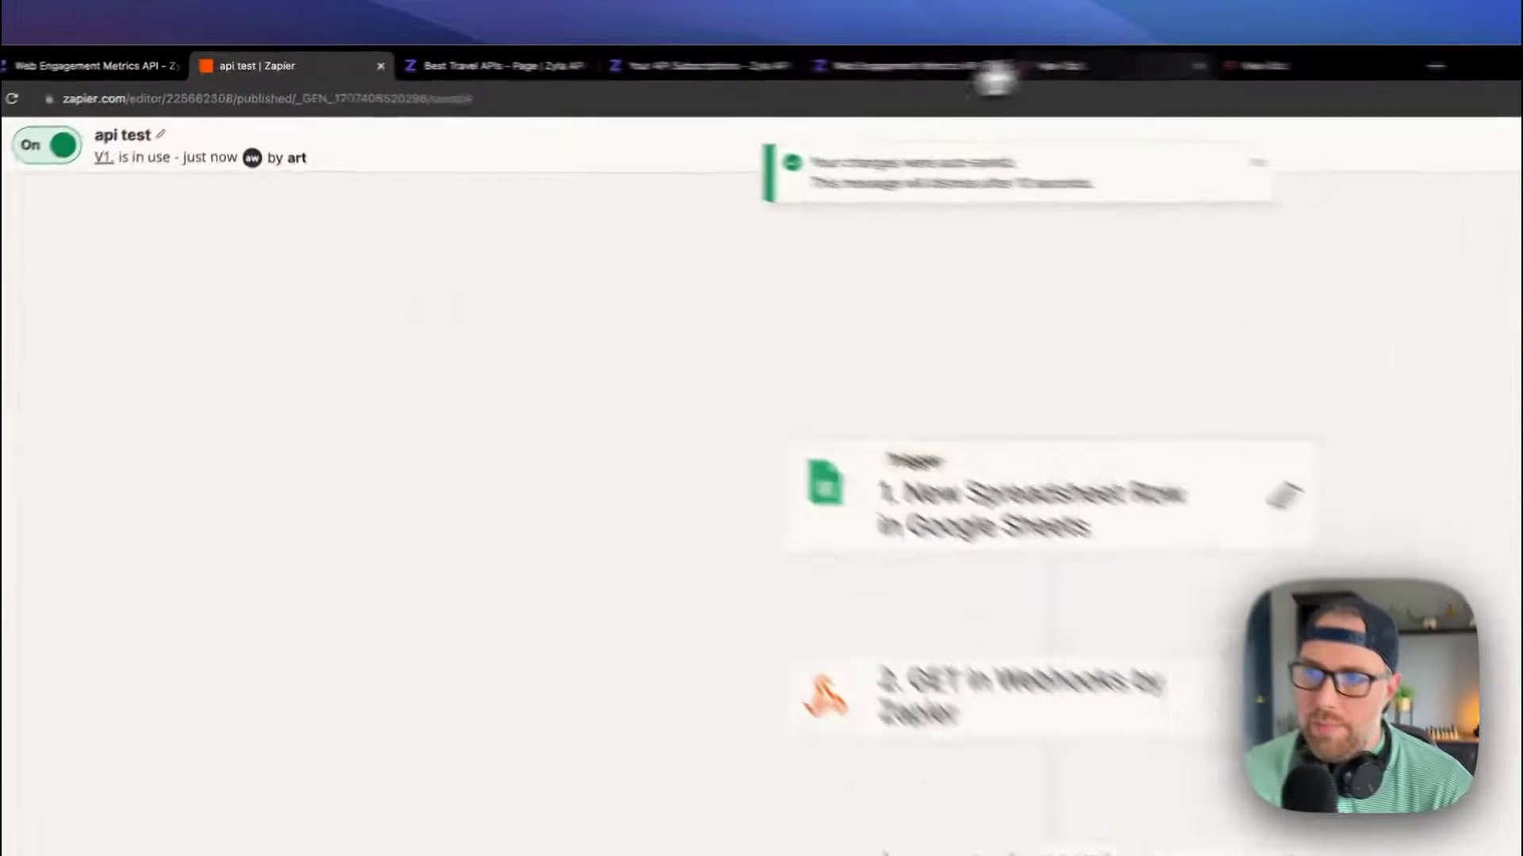
Enter cnn.com, aol.com, nbc.com and google.com into cells A3–A6 of API Demo
left_click(944, 59)
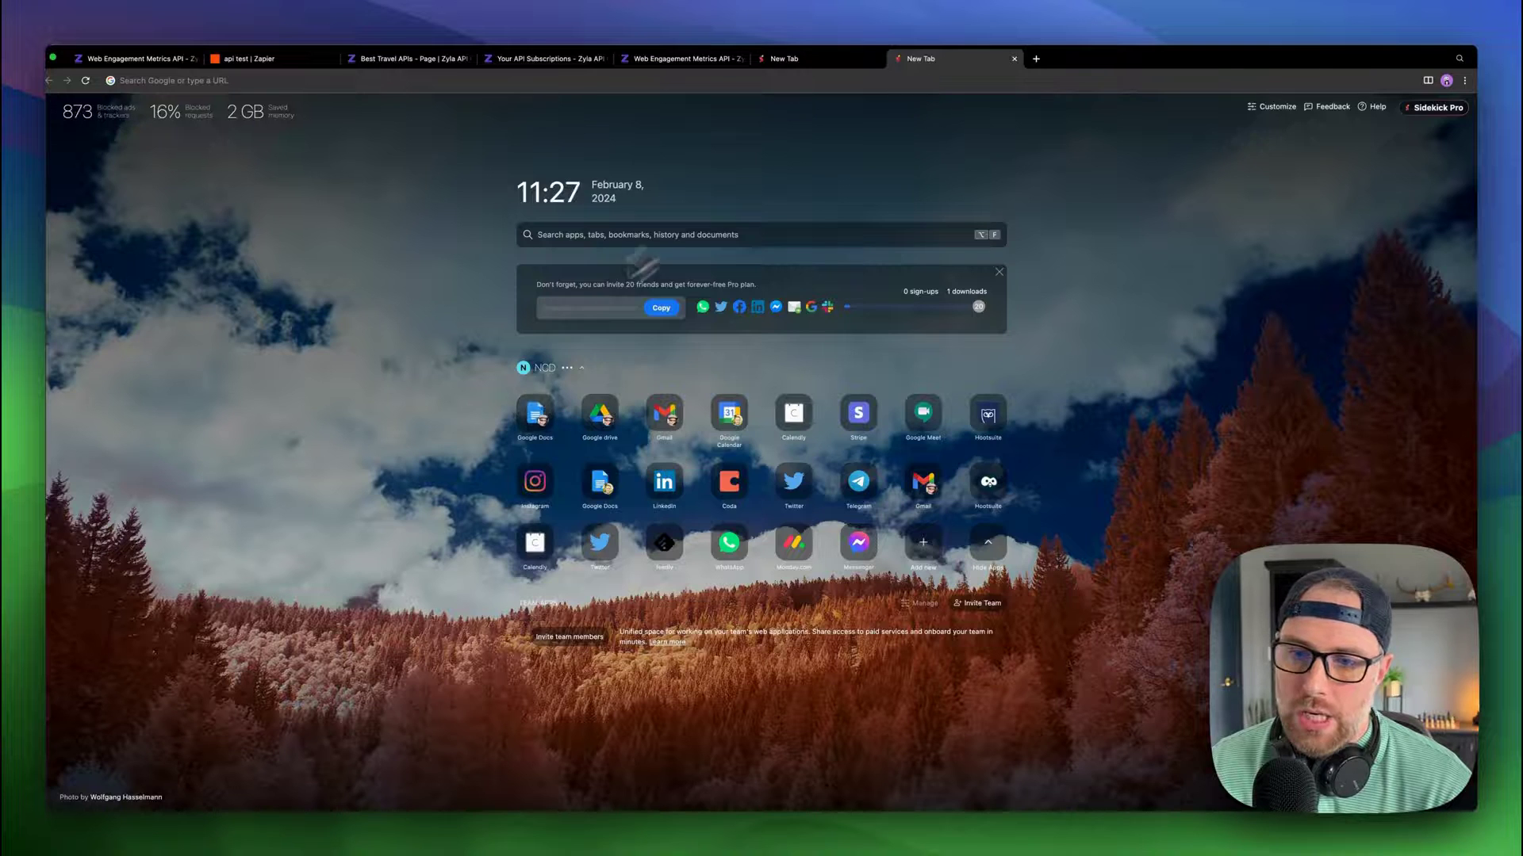
left_click(557, 446)
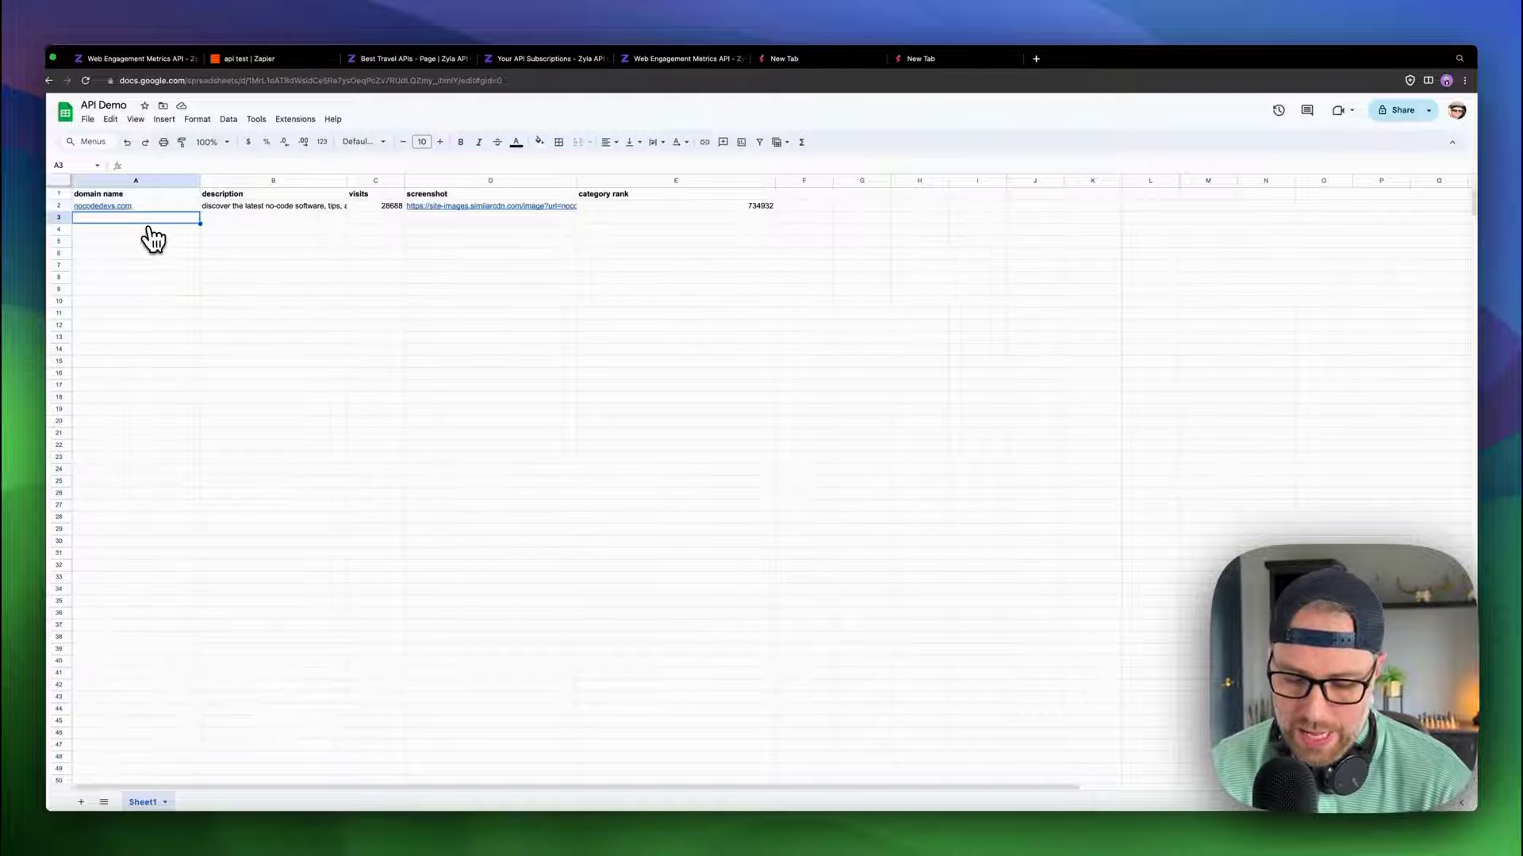
type("cnn.com")
key("Return")
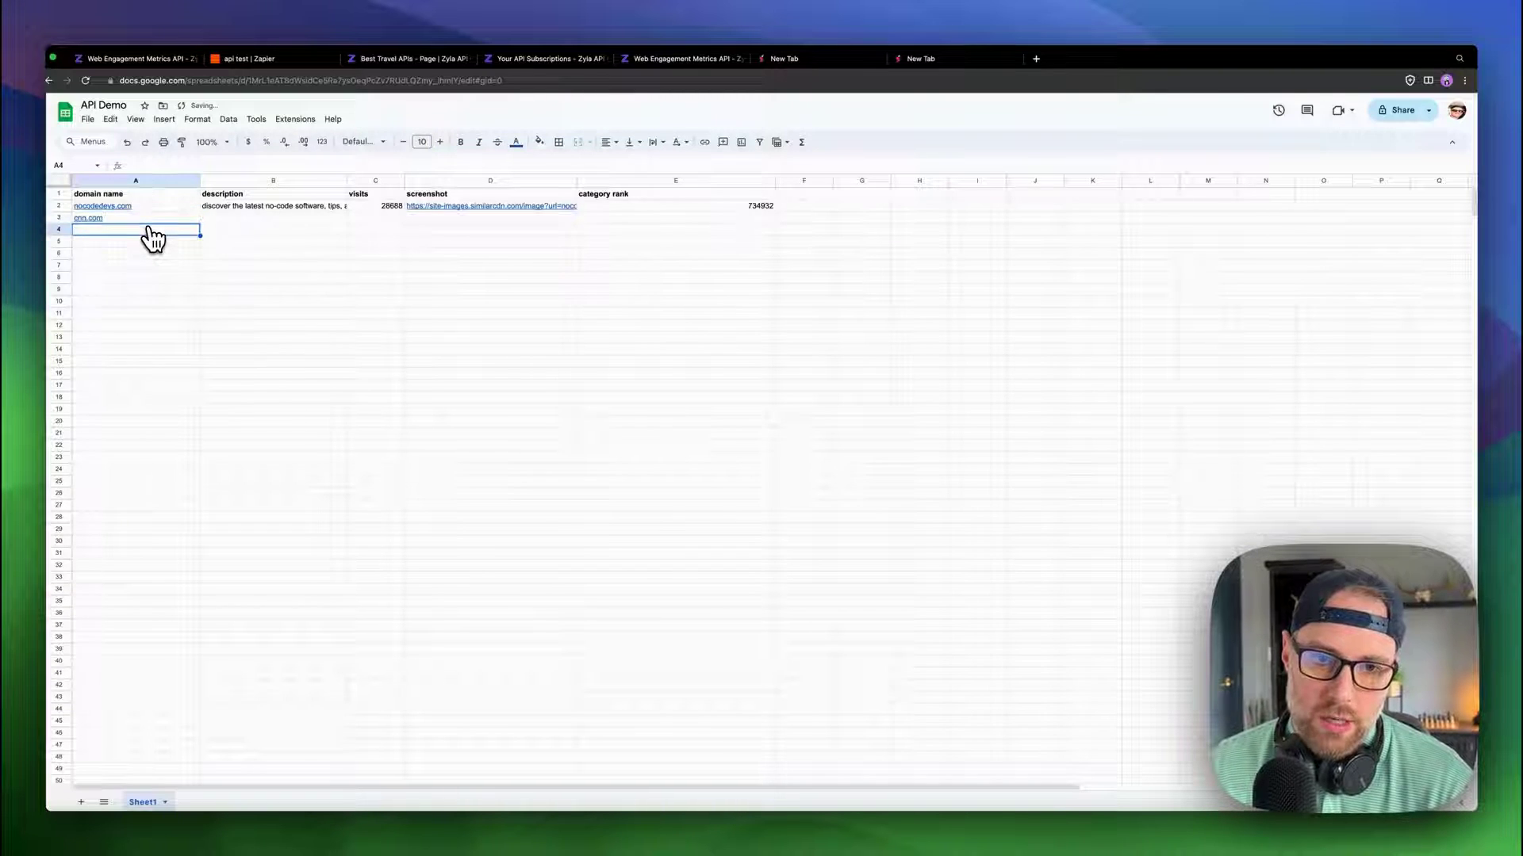
type("aol.com")
key("Return")
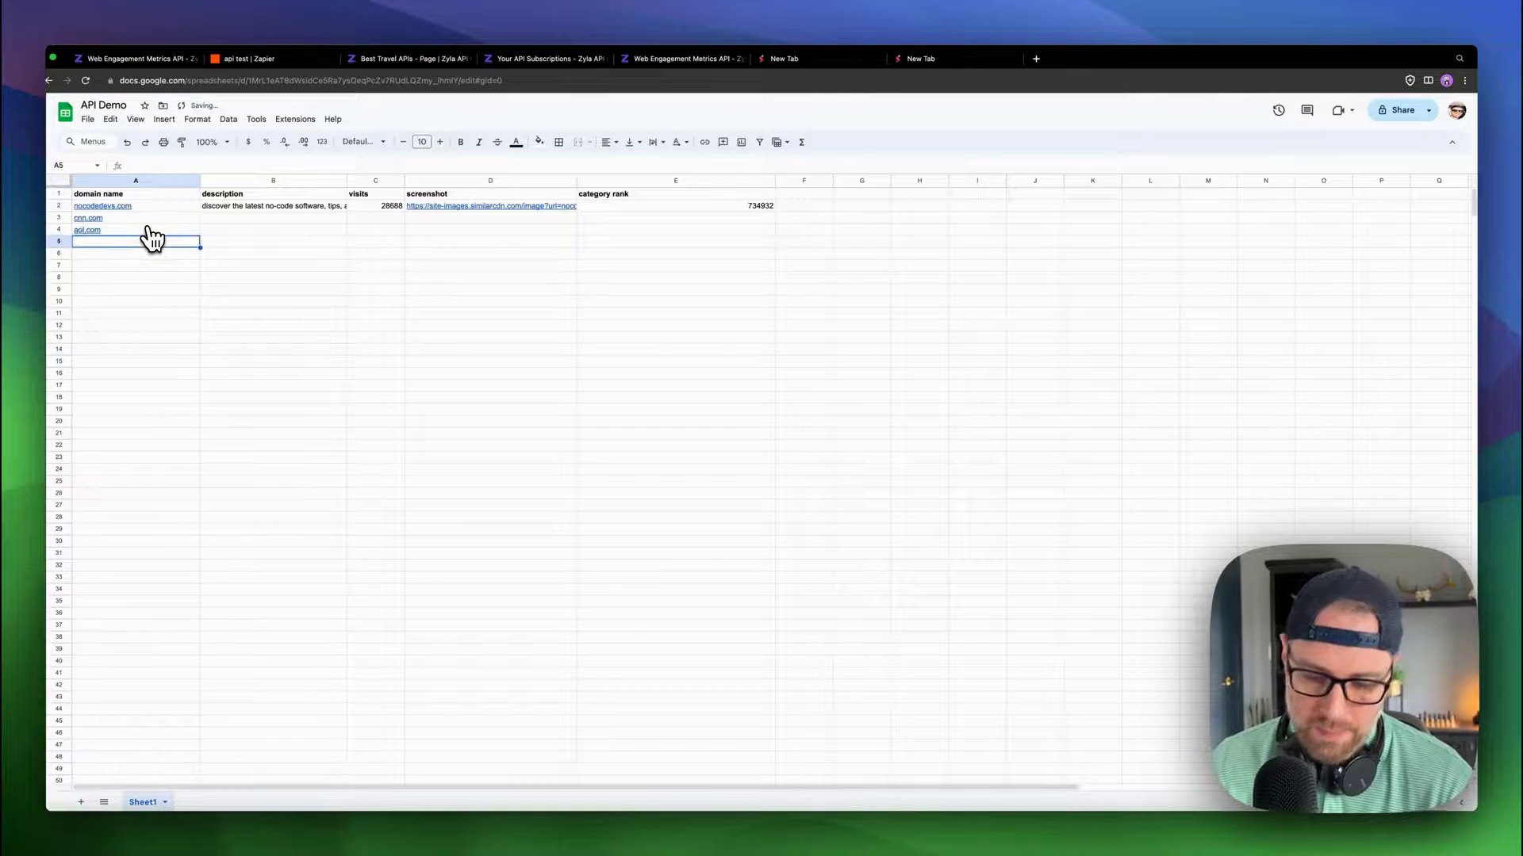
type("nbc.com")
key("Return")
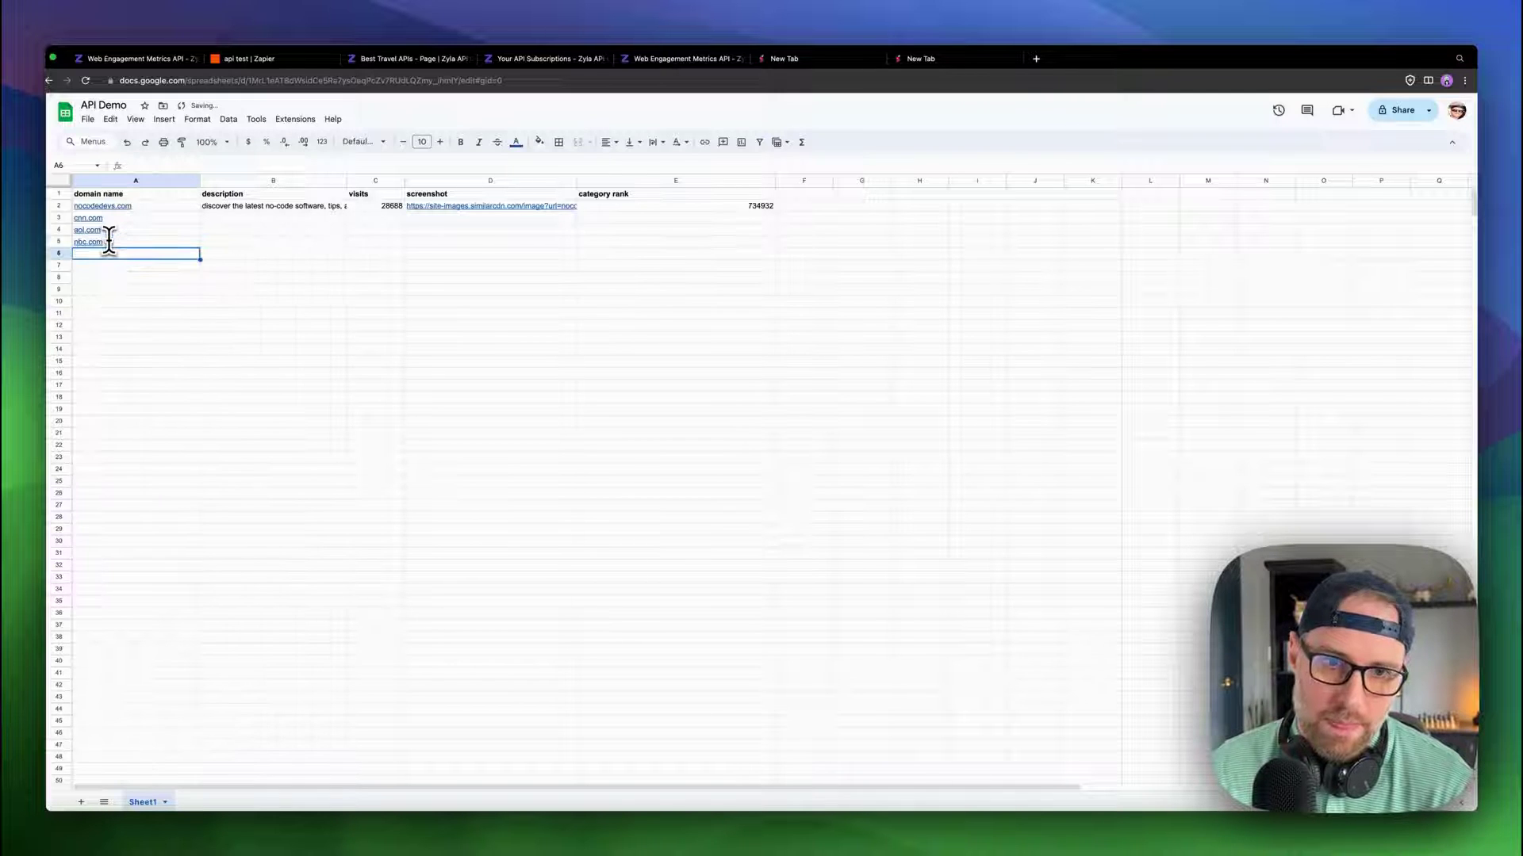
type("google.com")
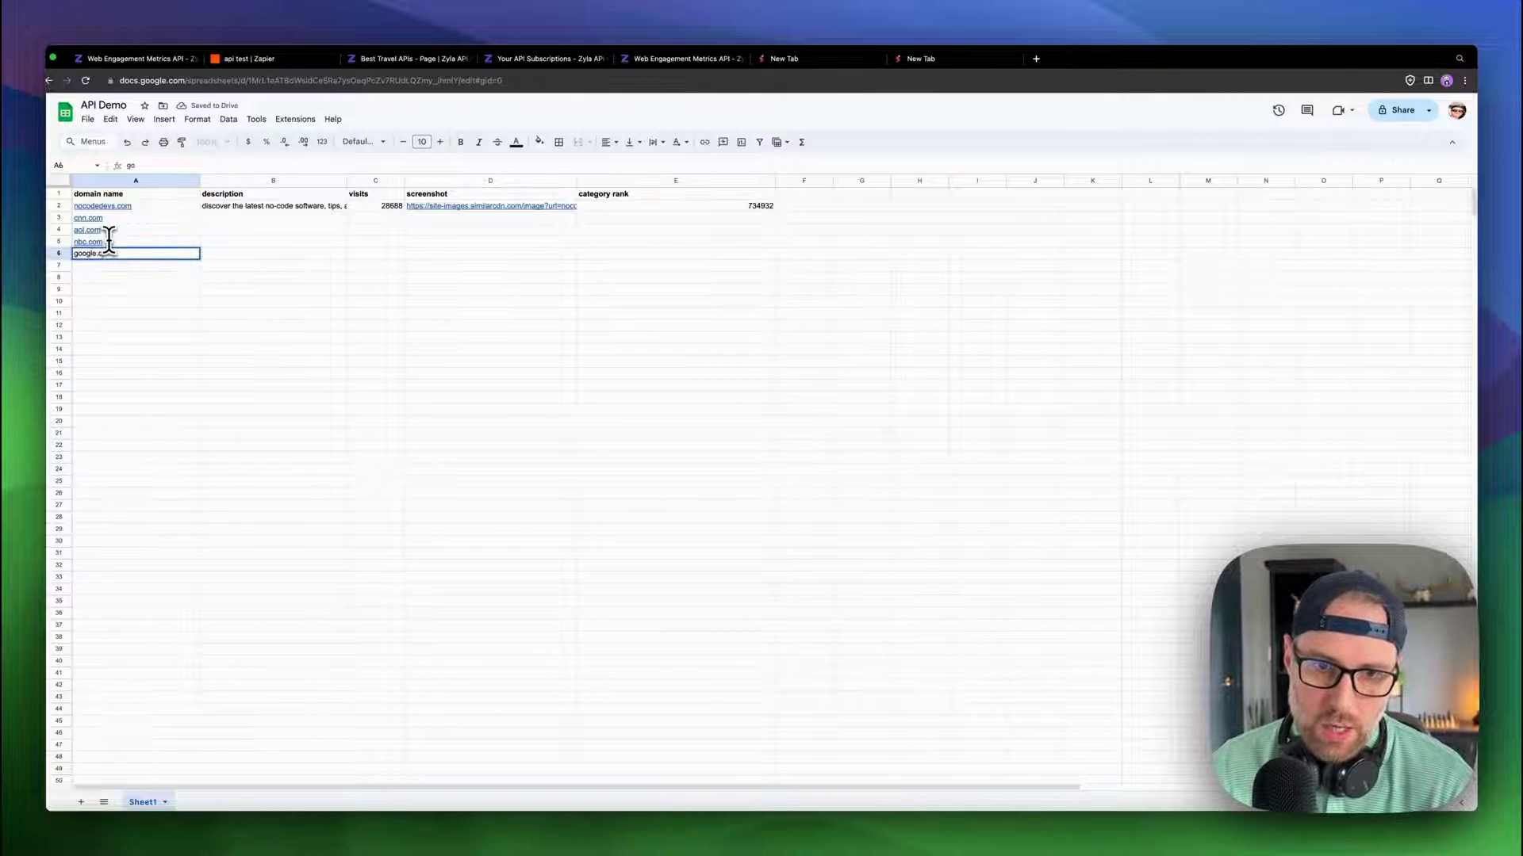
key("Return")
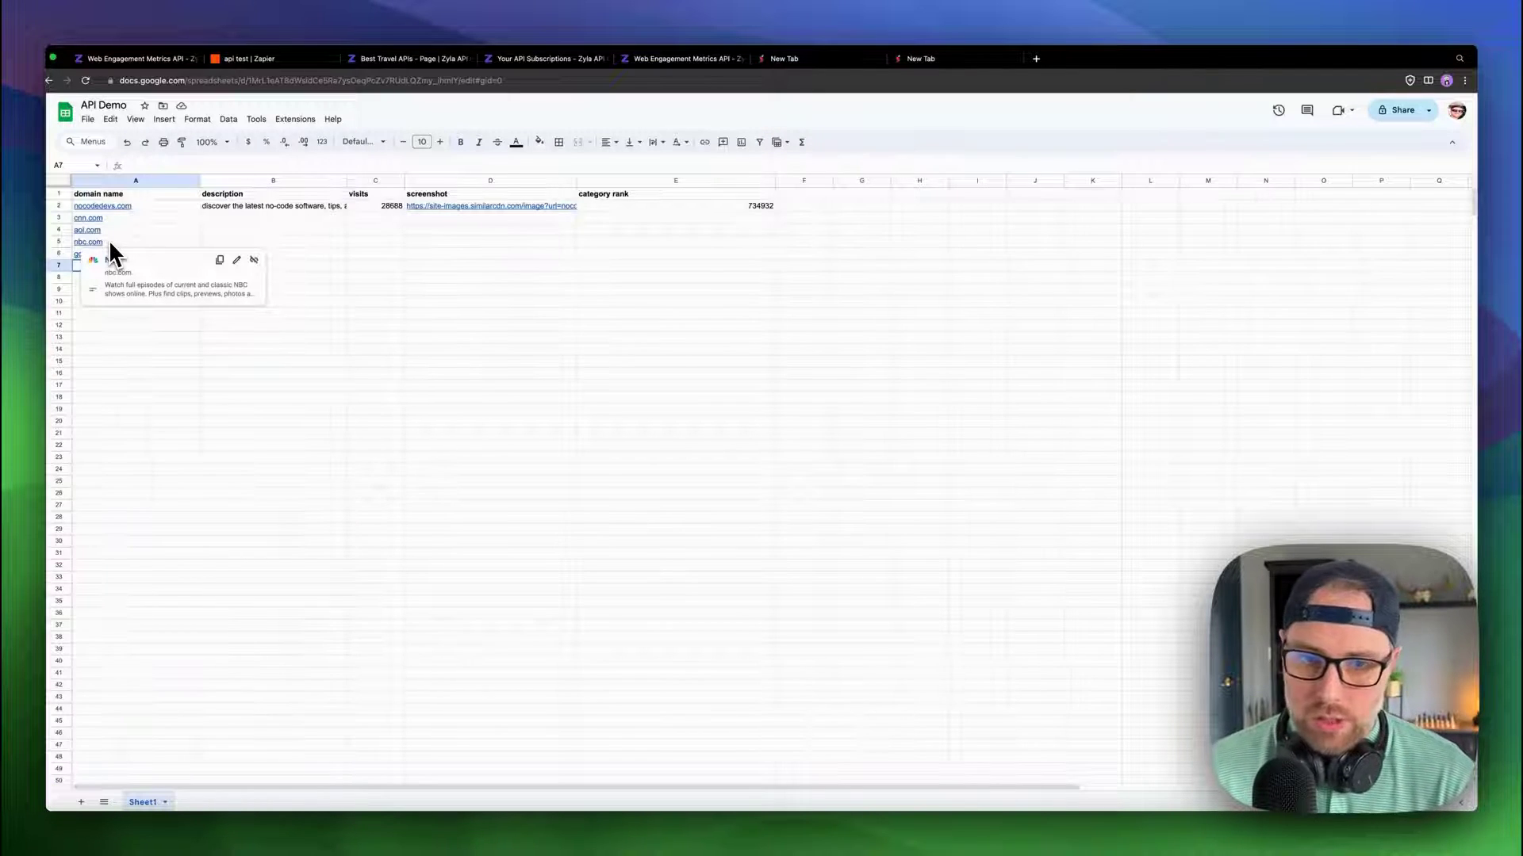
left_click(128, 363)
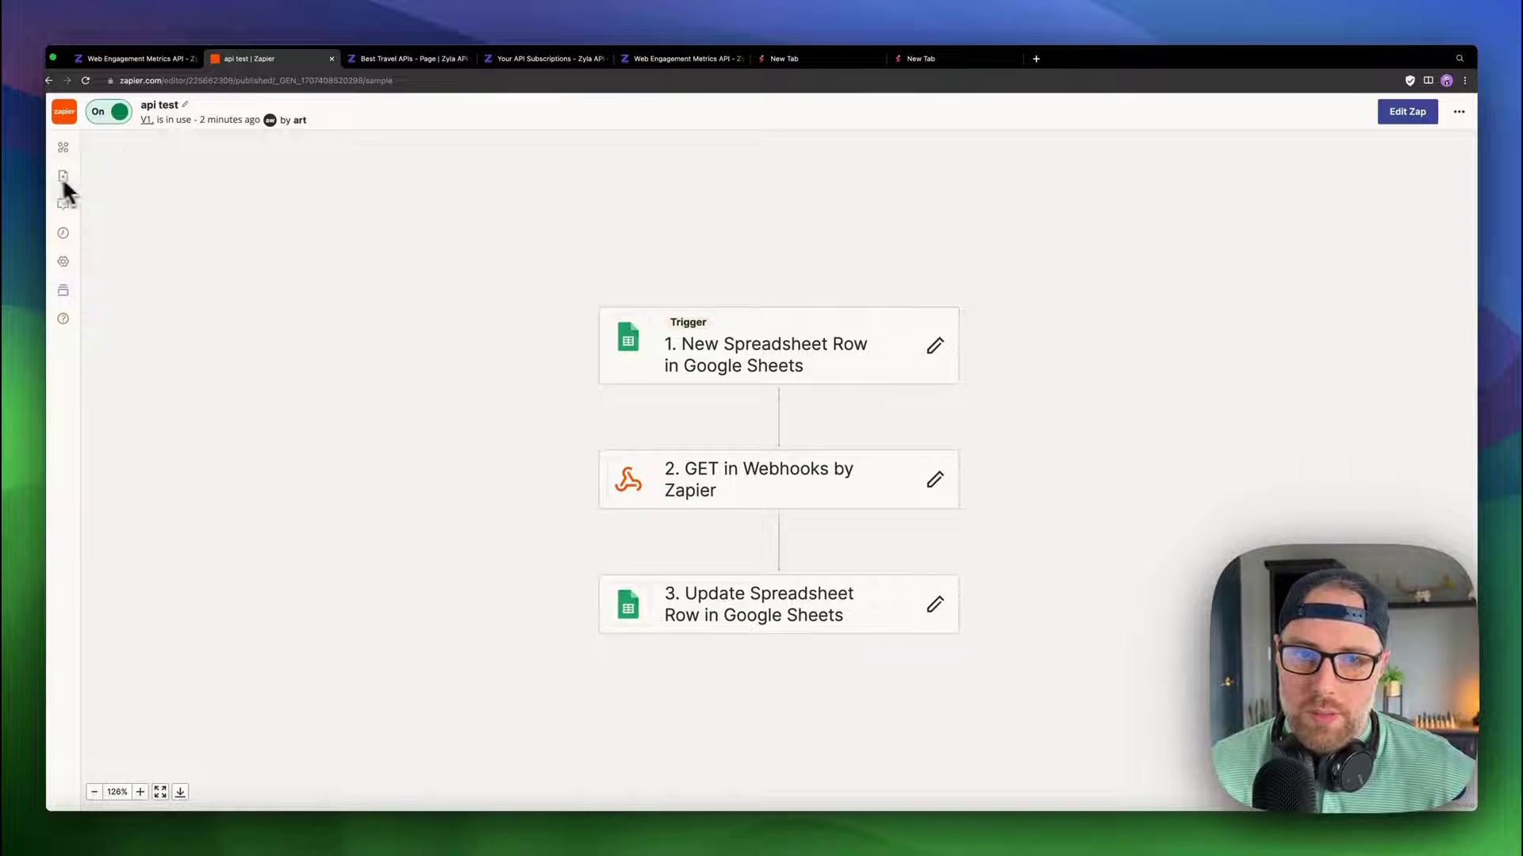
Open the api test Zap's full run history, showing no runs in the past 30 days
left_click(62, 233)
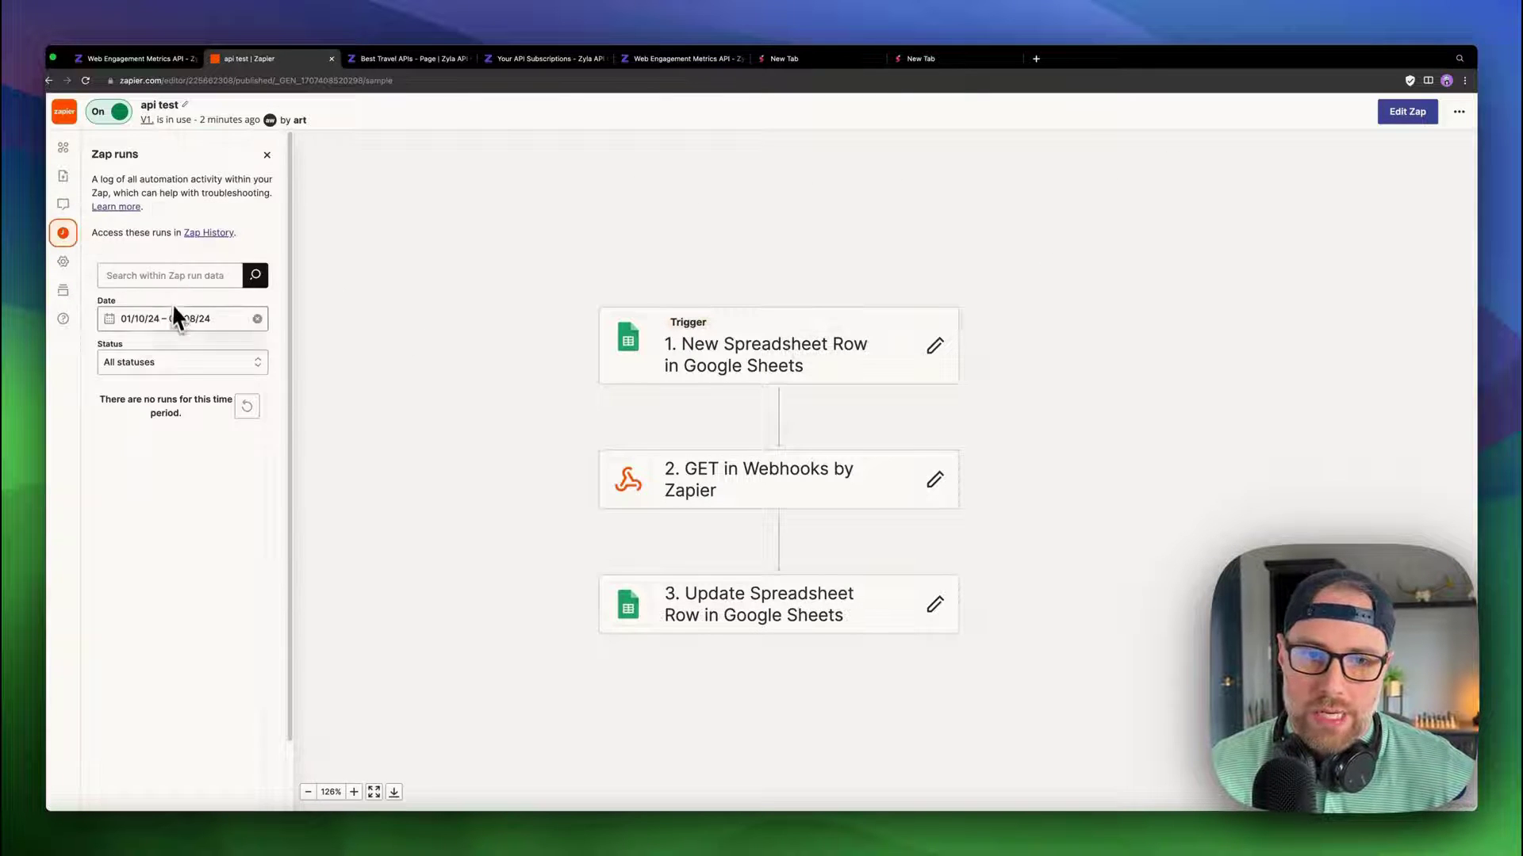
left_click(192, 234)
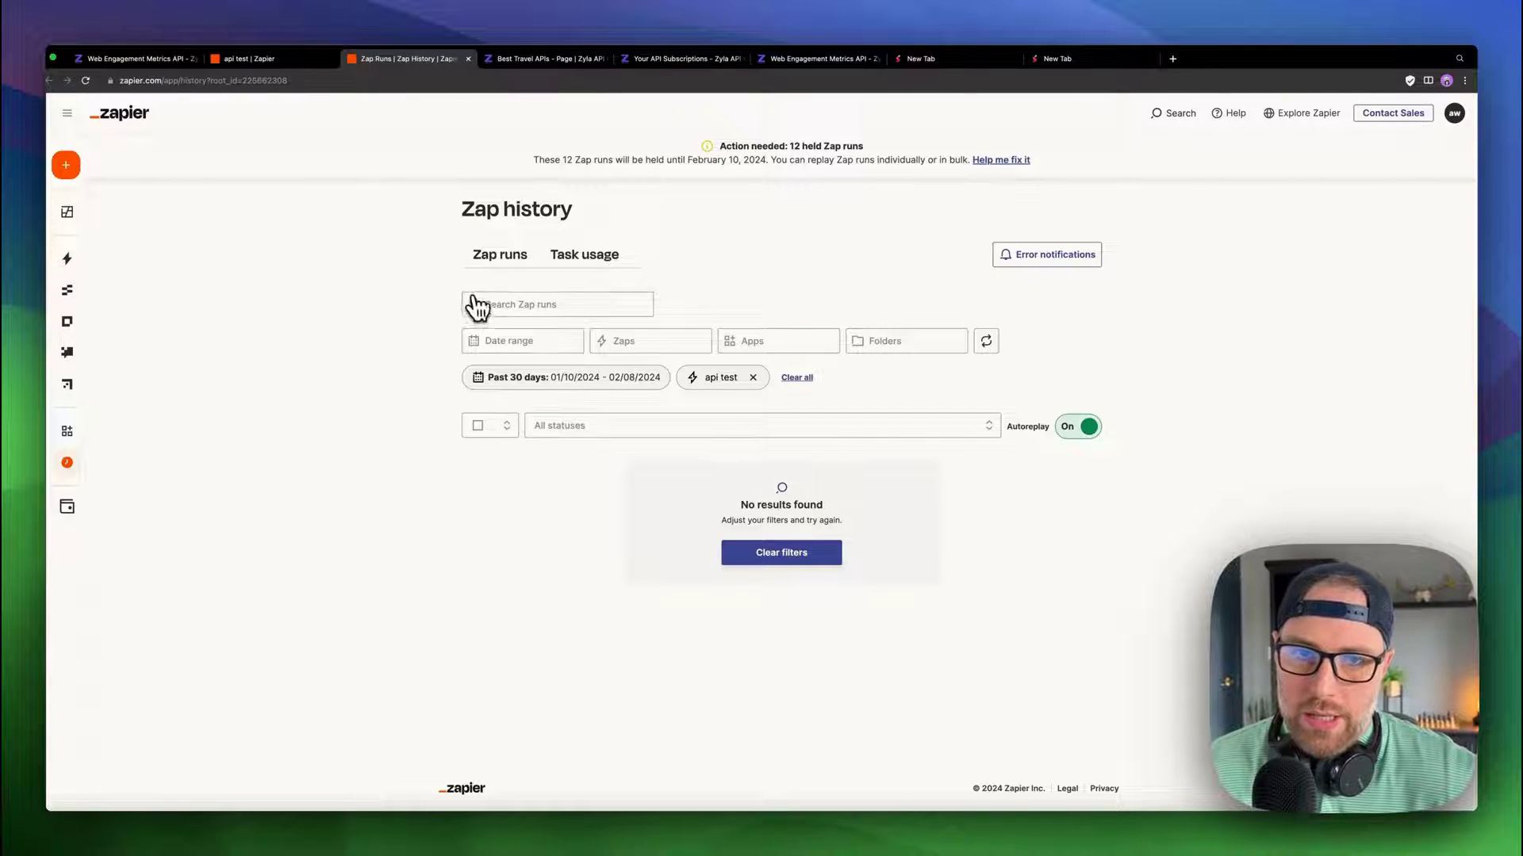
Reopen the API Demo spreadsheet from the spare browser tab
left_click(1052, 60)
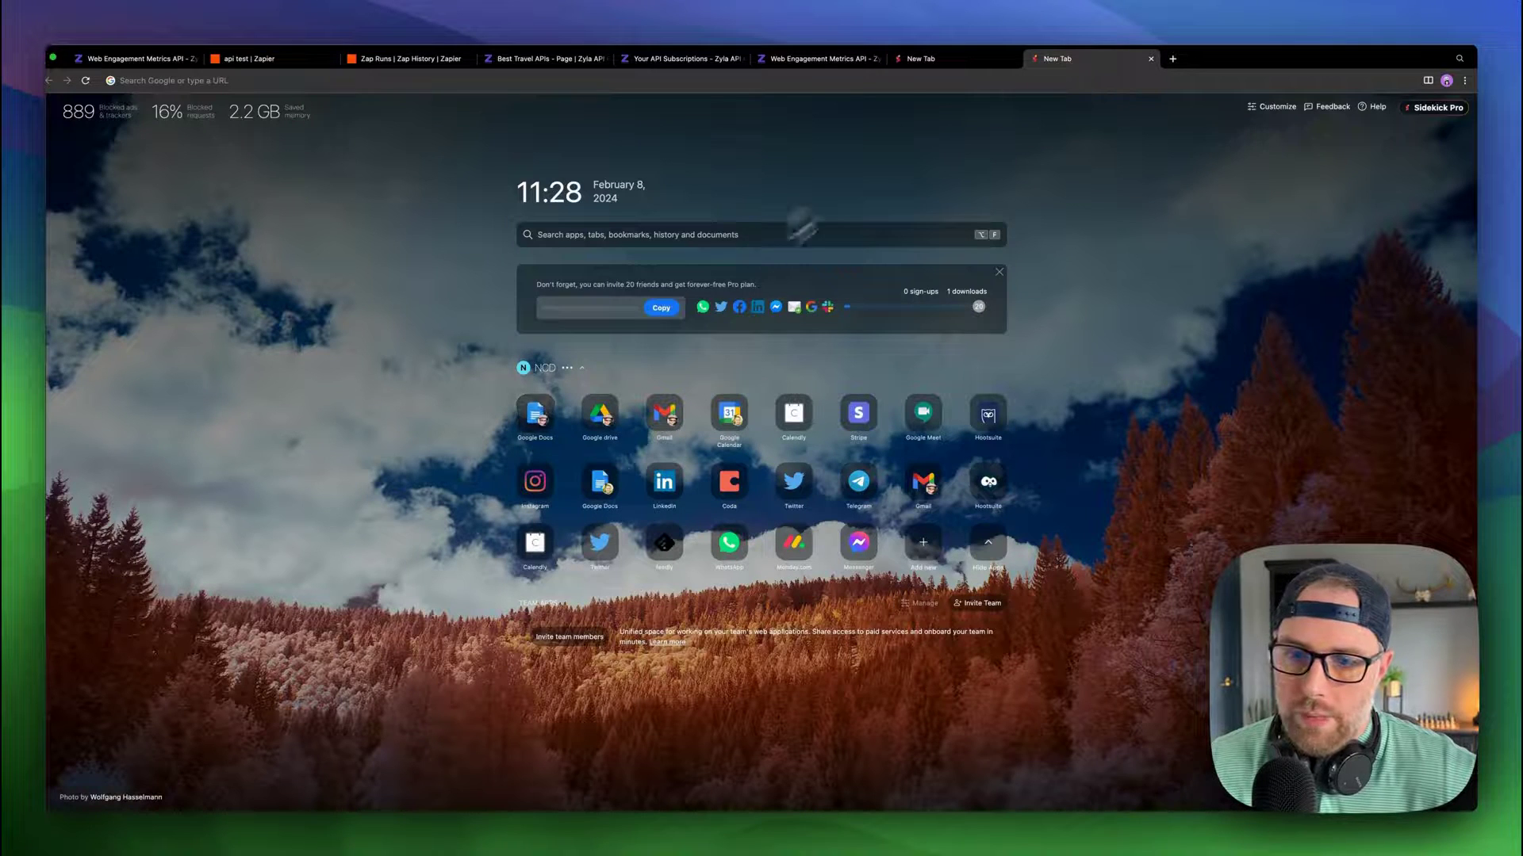
left_click(530, 414)
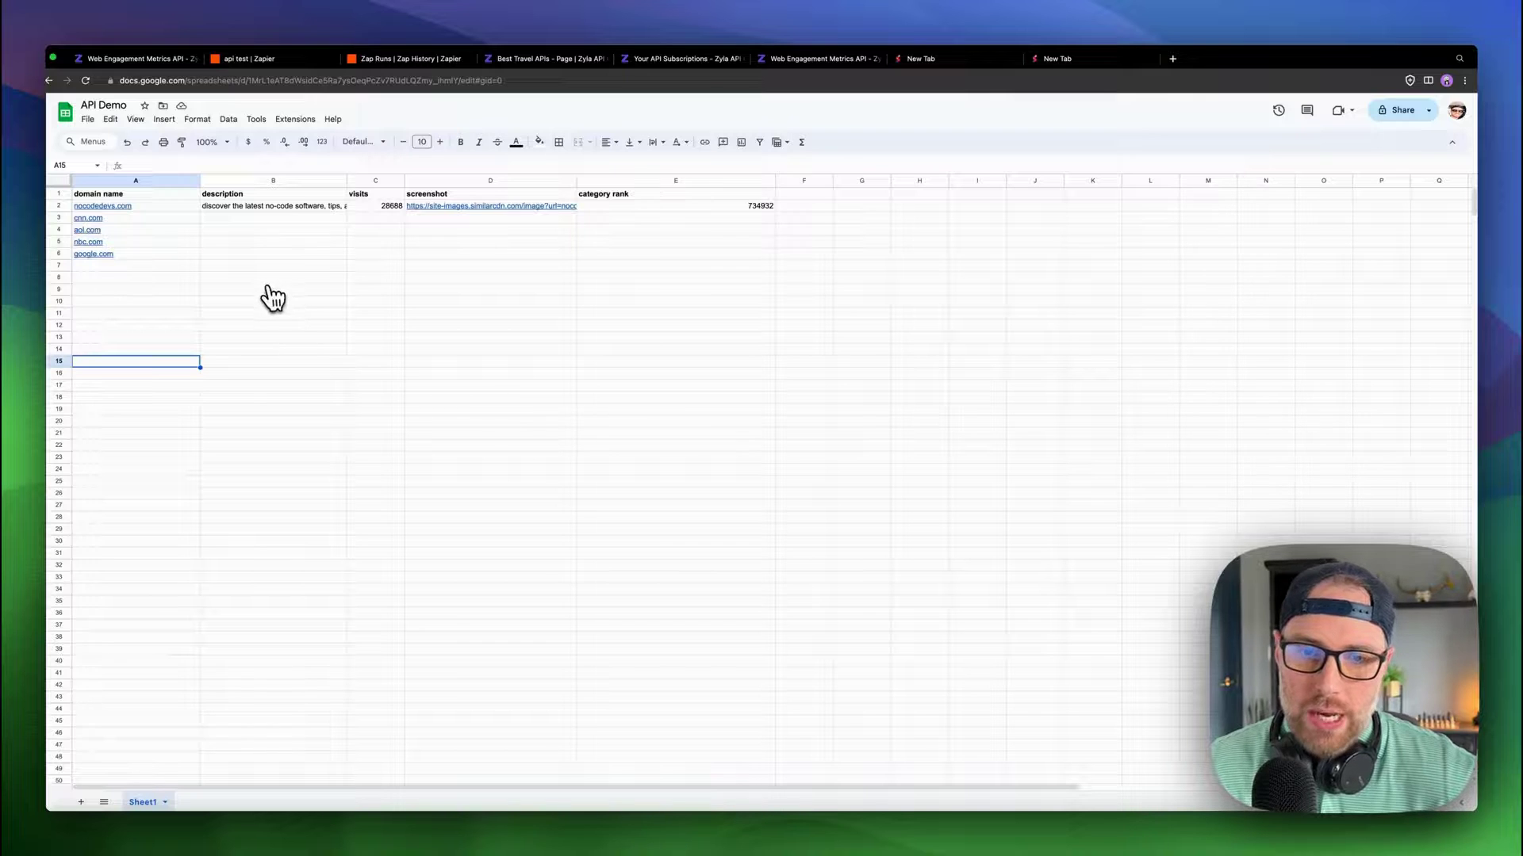